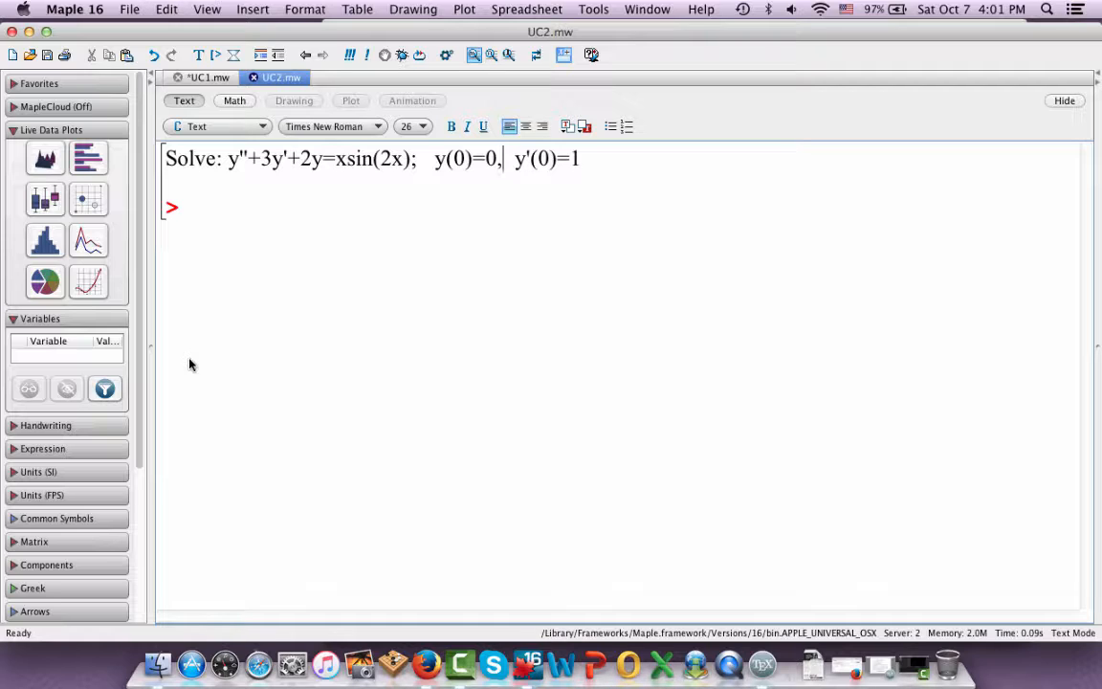
Review the differential equation y''+3y'+2y=xsin(2x) and its initial conditions y(0)=0, y'(0)=1
{"action": "left_click", "coordinate": [229, 160]}
{"action": "left_click_drag", "start_coordinate": [228, 163], "coordinate": [414, 169]}
{"action": "left_click", "coordinate": [415, 170]}
{"action": "left_click_drag", "start_coordinate": [433, 170], "coordinate": [586, 167]}
{"action": "left_click", "coordinate": [586, 167]}
{"action": "left_click", "coordinate": [230, 163]}
{"action": "left_click_drag", "start_coordinate": [229, 162], "coordinate": [323, 162]}
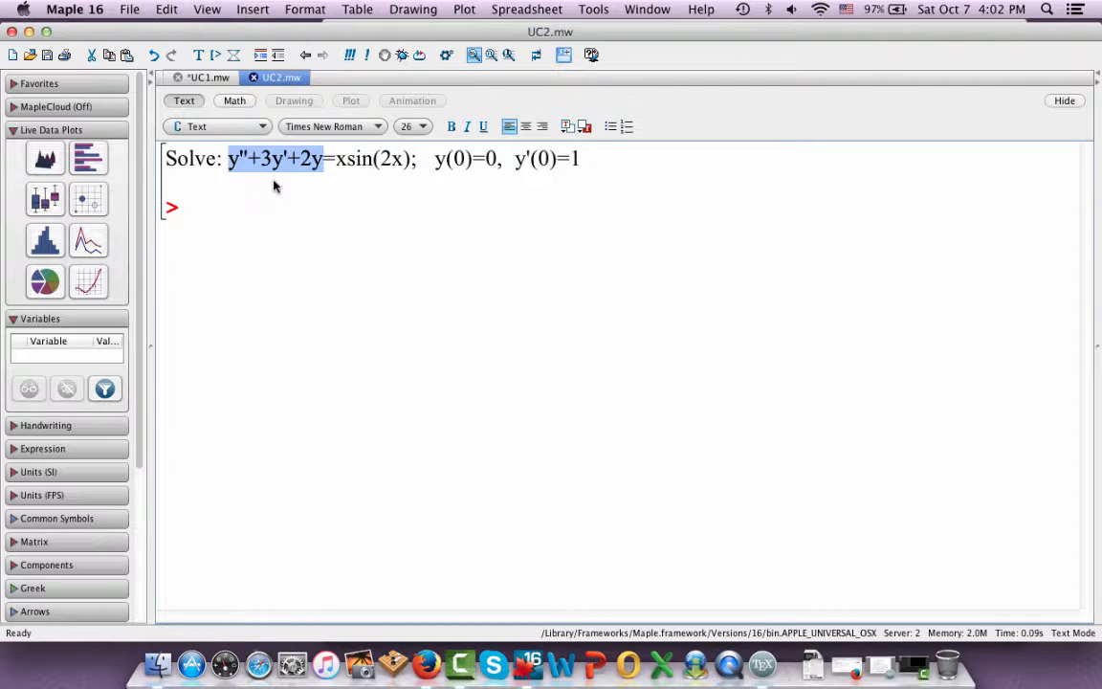
Solve the characteristic equation r^2+3*r+2=0 for r at the first empty prompt
{"action": "left_click", "coordinate": [209, 209]}
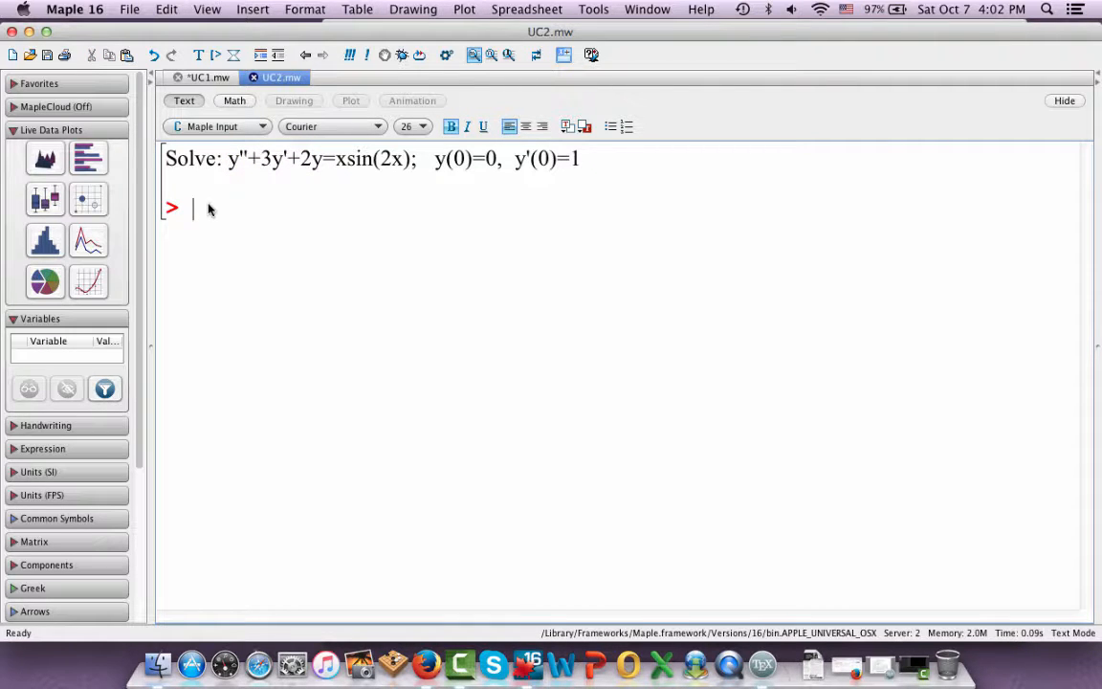
{"action": "type", "text": "solv"}
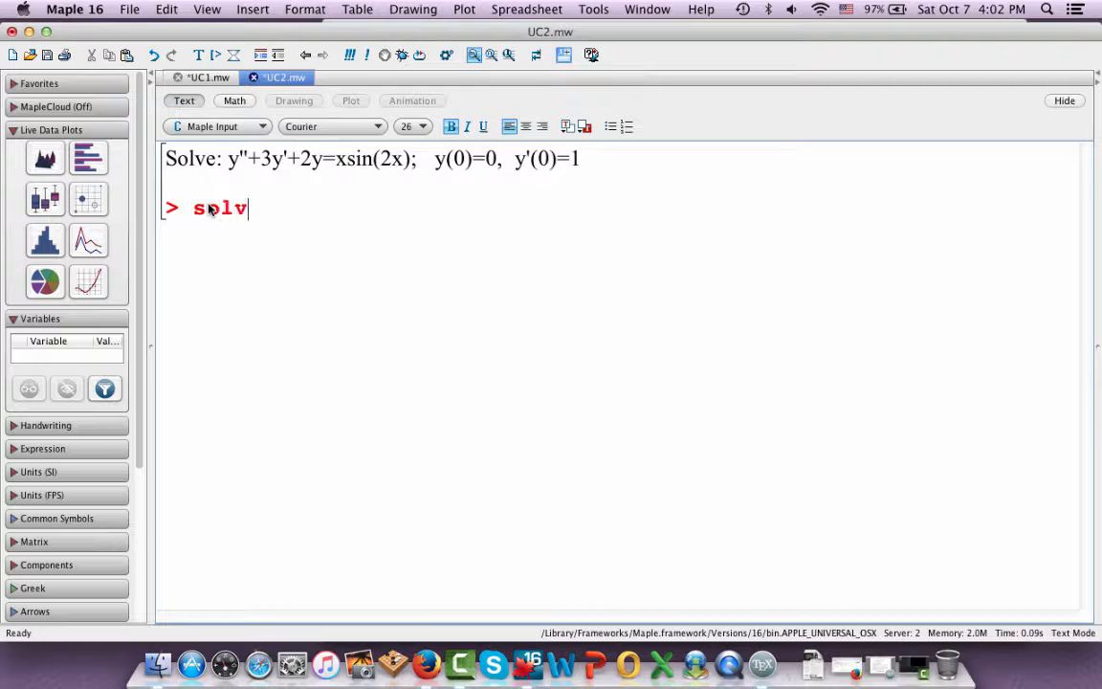
{"action": "type", "text": "e(r^2+"}
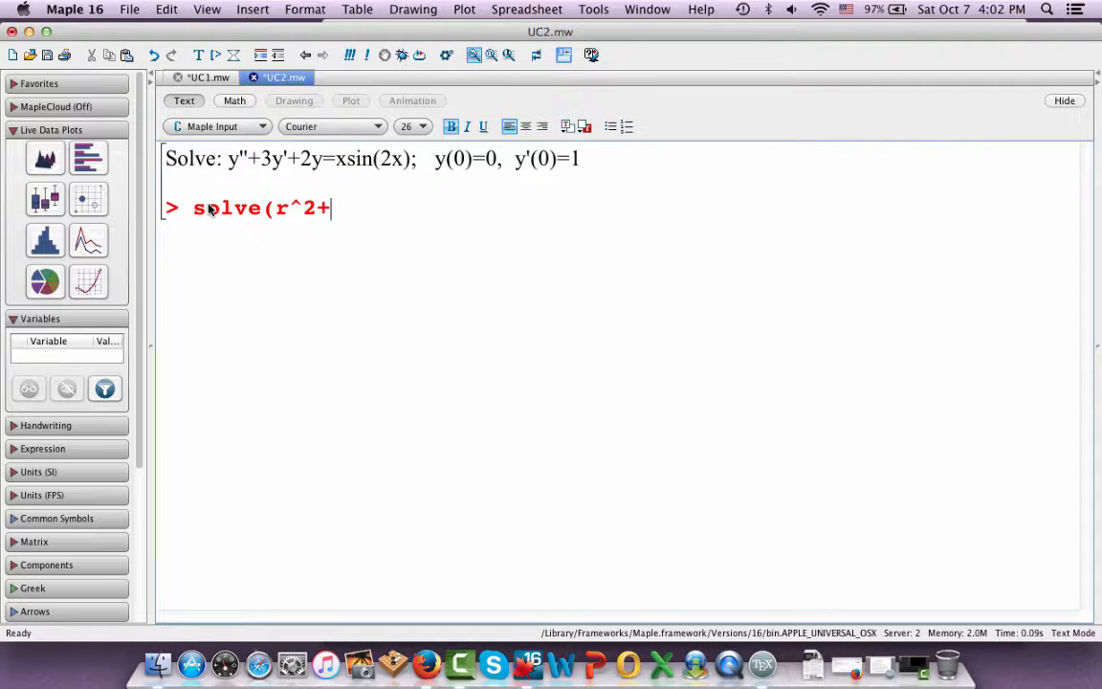
{"action": "type", "text": "3*r+2=0,"}
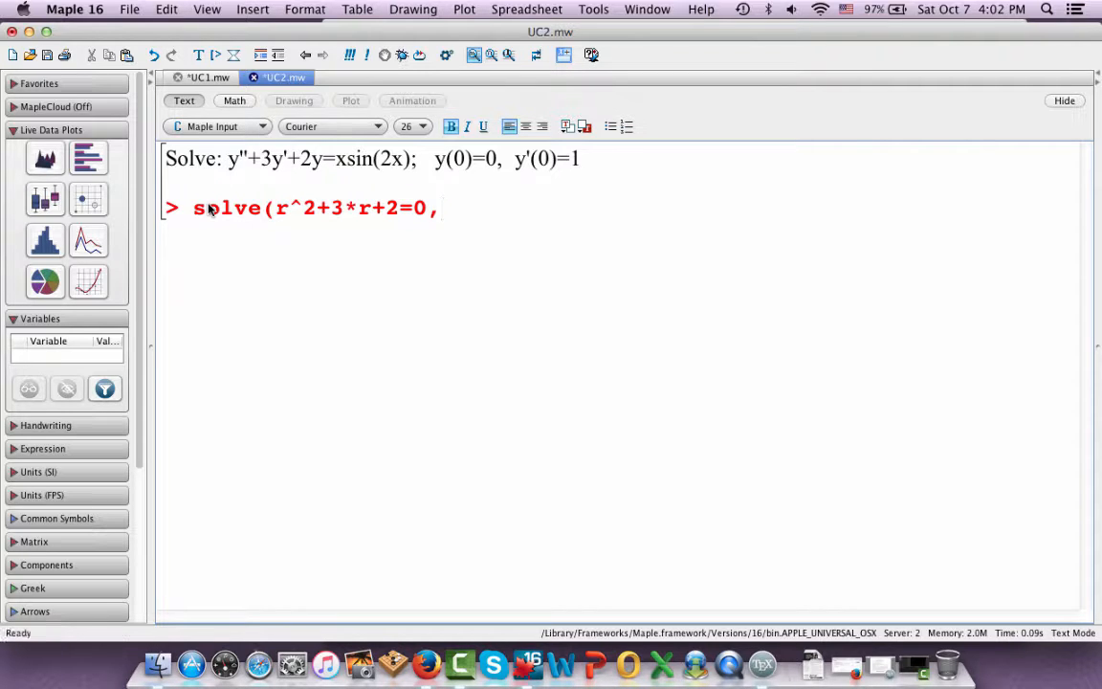
{"action": "type", "text": "r);"}
{"action": "key", "text": "Return"}
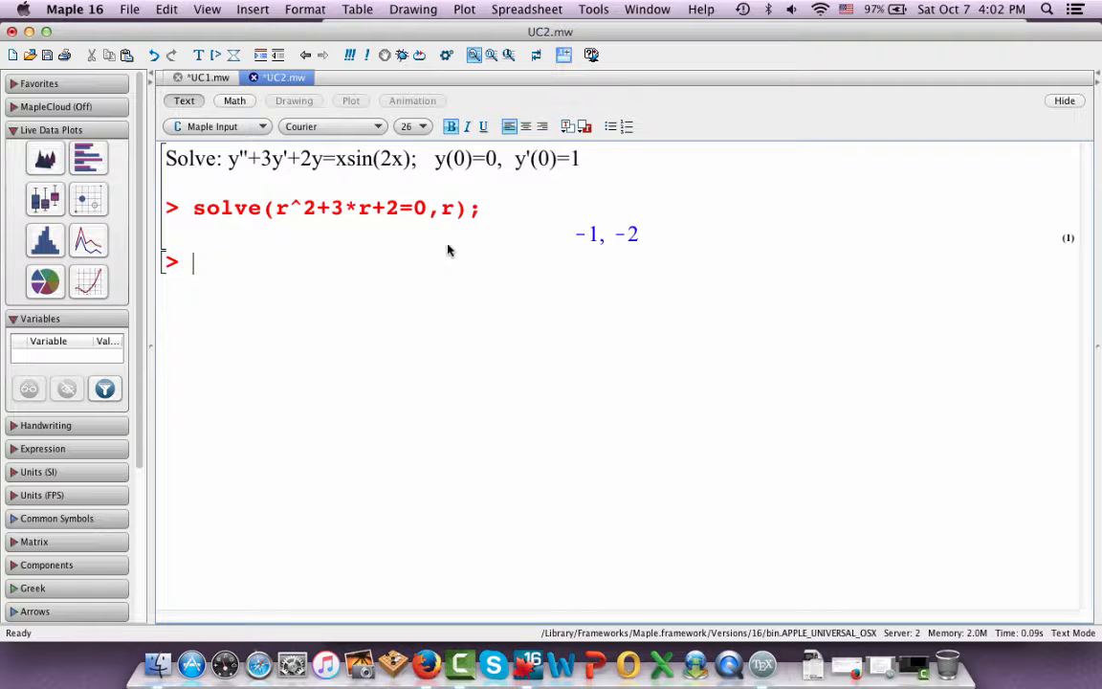
Assign the solve result to r and re-execute the command as r:=solve(r^2+3*r+2=0,r);
{"action": "left_click", "coordinate": [193, 217]}
{"action": "type", "text": "r"}
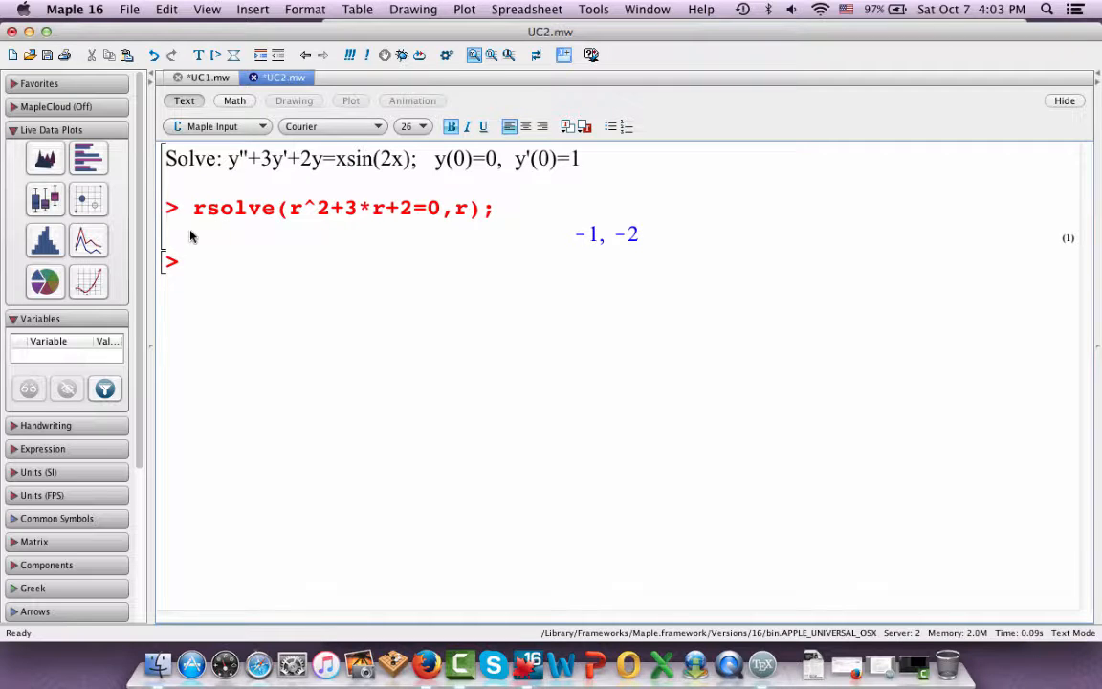
{"action": "type", "text": ":="}
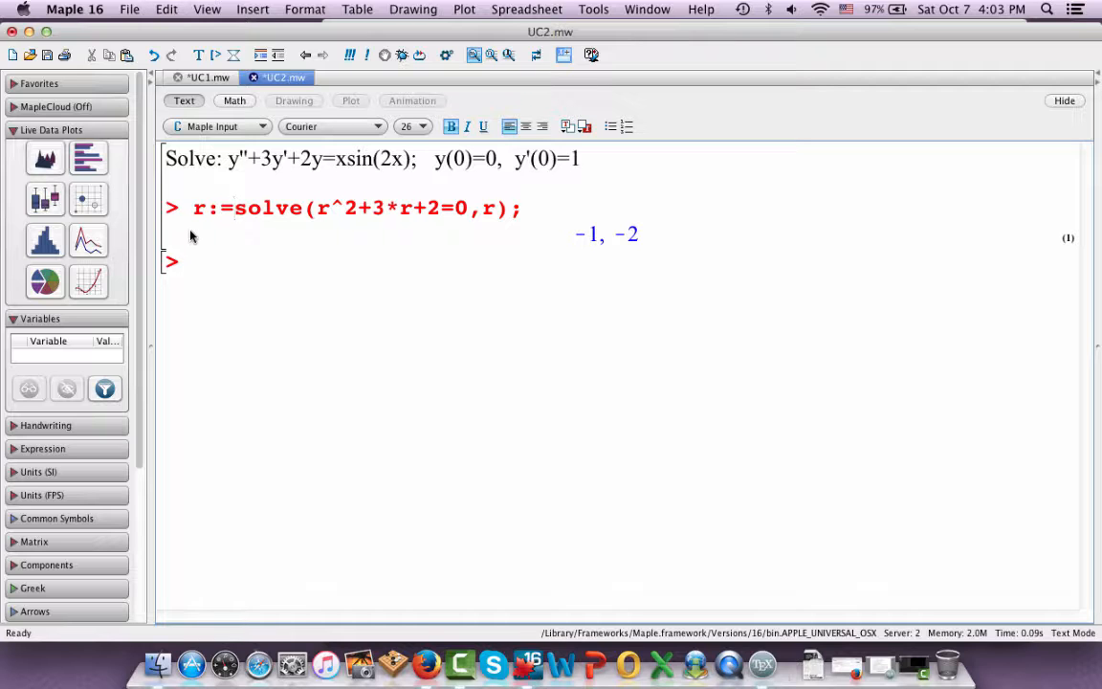
{"action": "key", "text": "Return"}
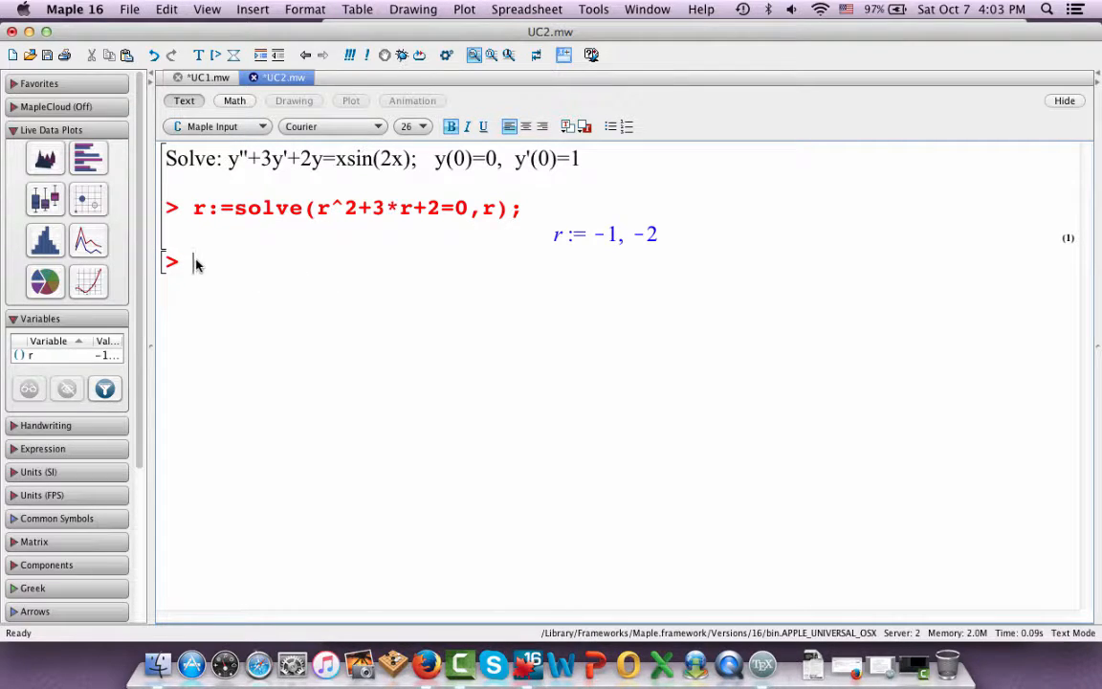
Evaluate r[1]; and, on the same line, r[2]; to check each root separately
{"action": "type", "text": "r[1];"}
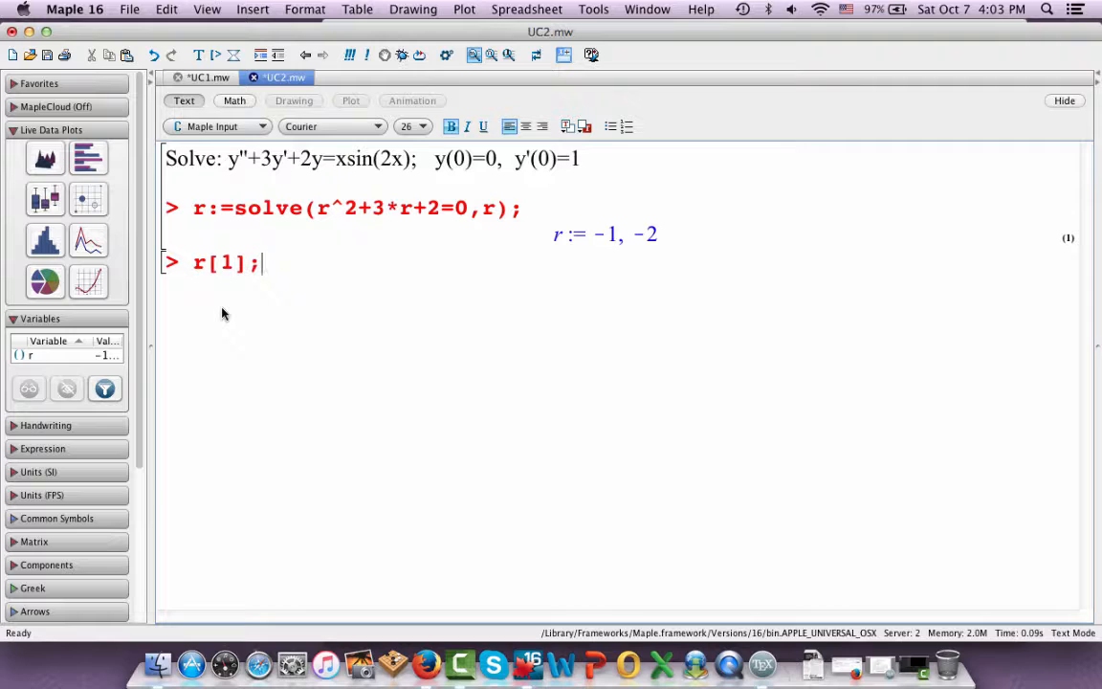
{"action": "key", "text": "Return"}
{"action": "left_click", "coordinate": [229, 262]}
{"action": "key", "text": "BackSpace"}
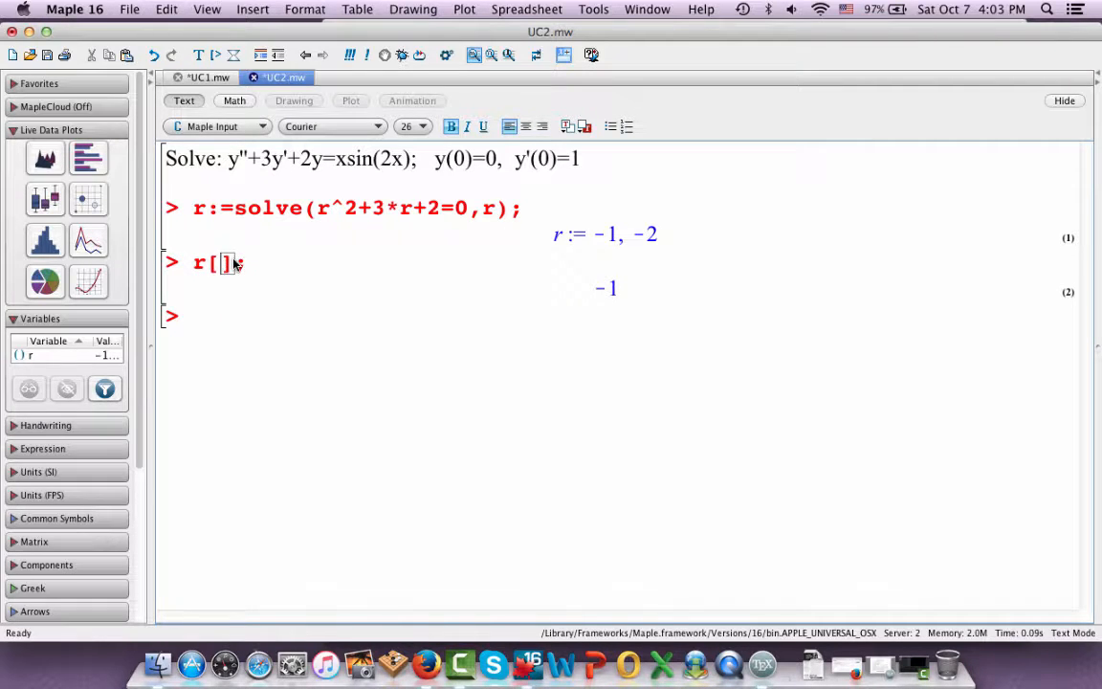
{"action": "type", "text": "2"}
{"action": "key", "text": "Return"}
Replace the root check with the start of the homogeneous solution, yh:=x->C[1]*exp(r[1]*x)
{"action": "left_click", "coordinate": [263, 266]}
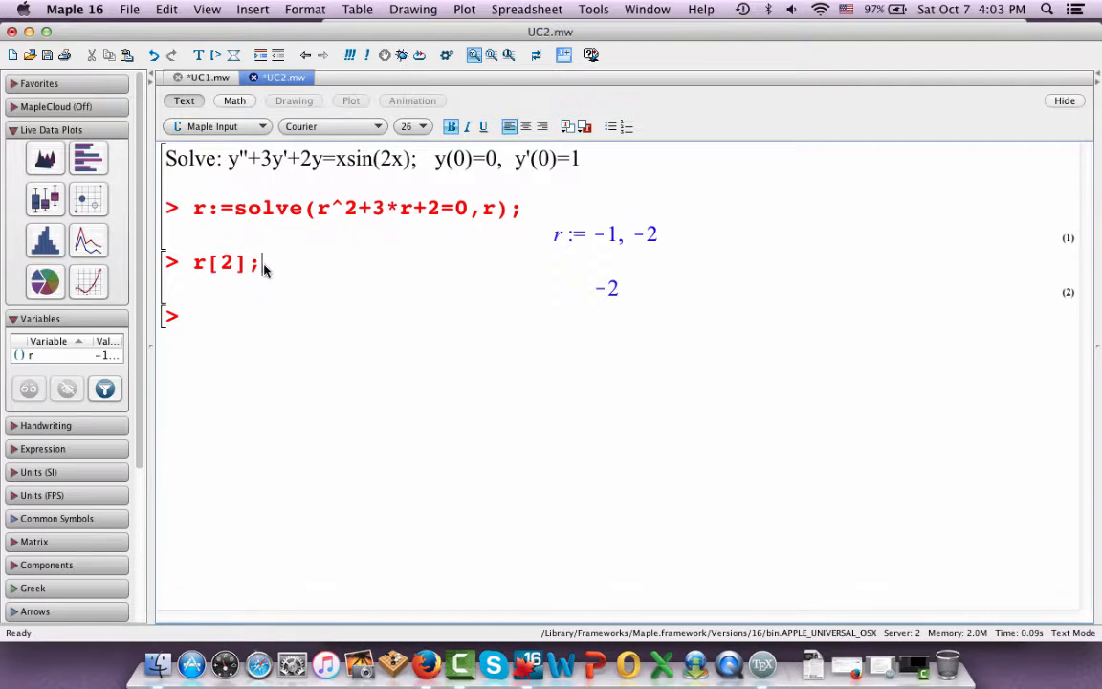
{"action": "key", "text": "BackSpace"}
{"action": "key", "text": "BackSpace"}
{"action": "key", "text": "BackSpace"}
{"action": "key", "text": "BackSpace"}
{"action": "key", "text": "BackSpace"}
{"action": "type", "text": "yh:=x->"}
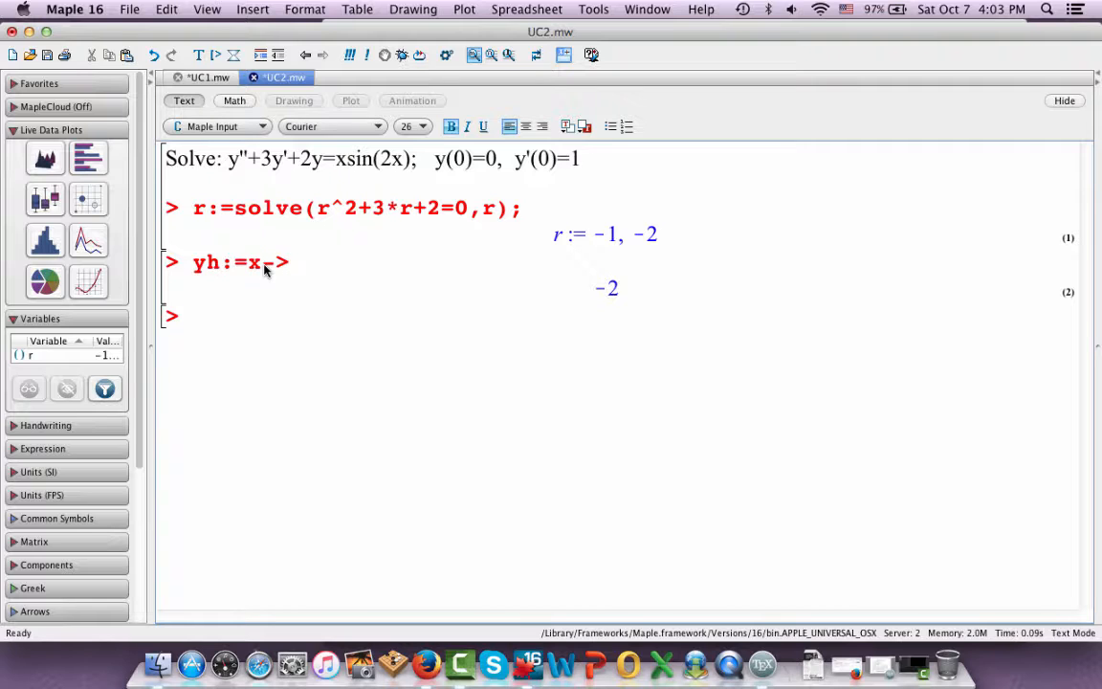
{"action": "type", "text": "C[1]"}
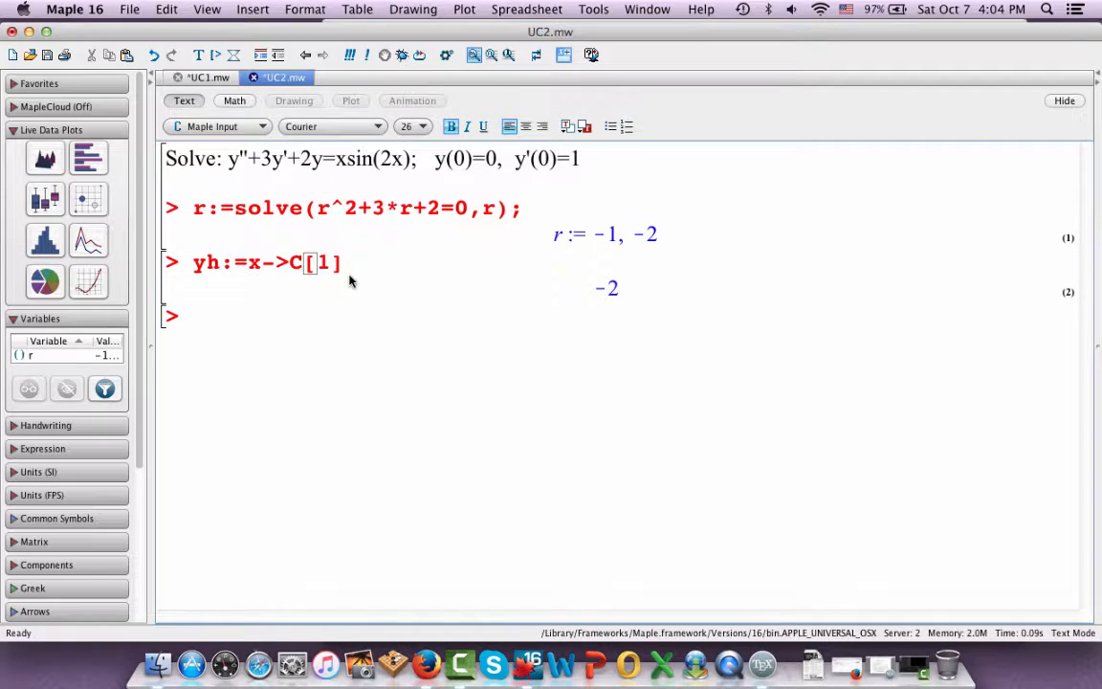
{"action": "type", "text": "*exp("}
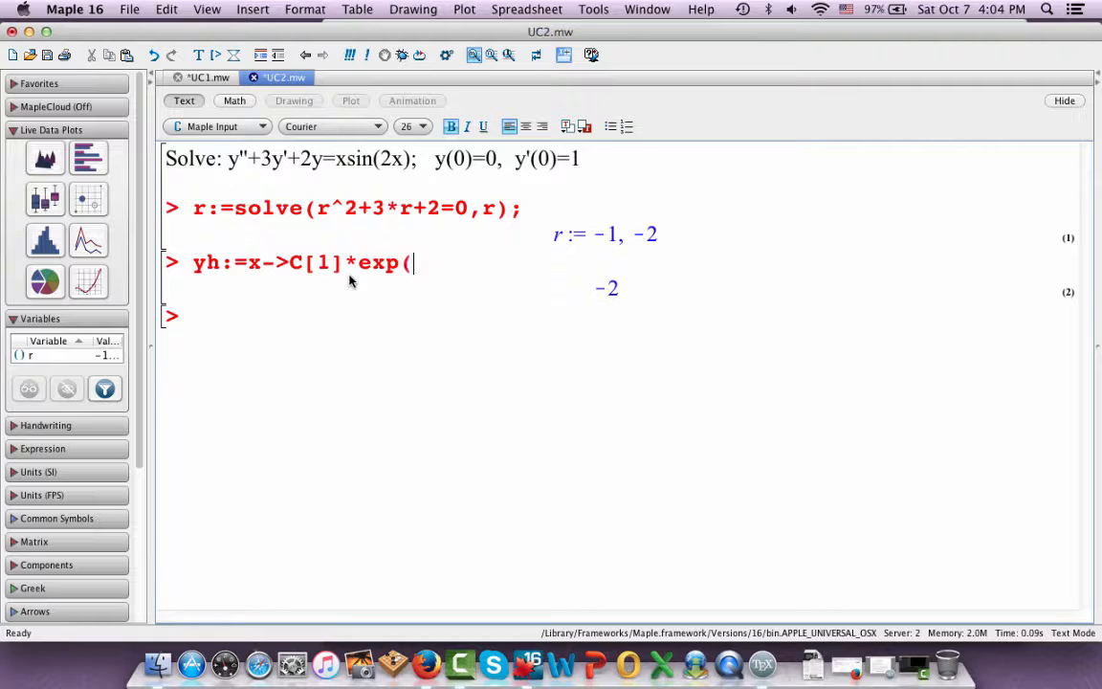
{"action": "type", "text": "r[1]*x)"}
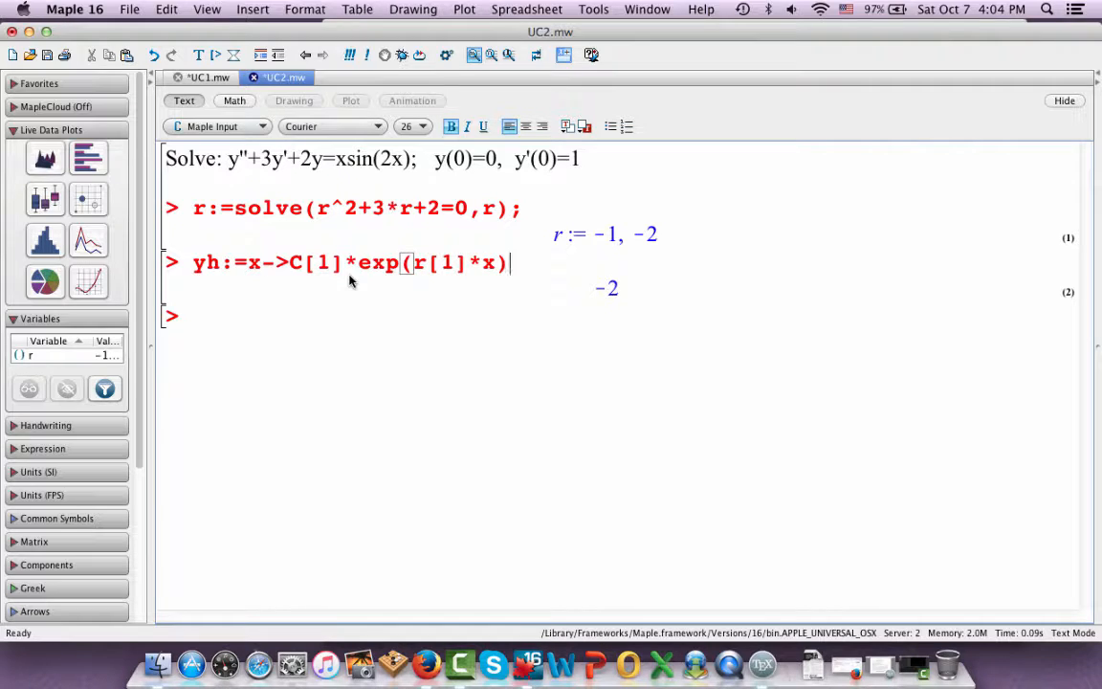
{"action": "type", "text": "+C[2"}
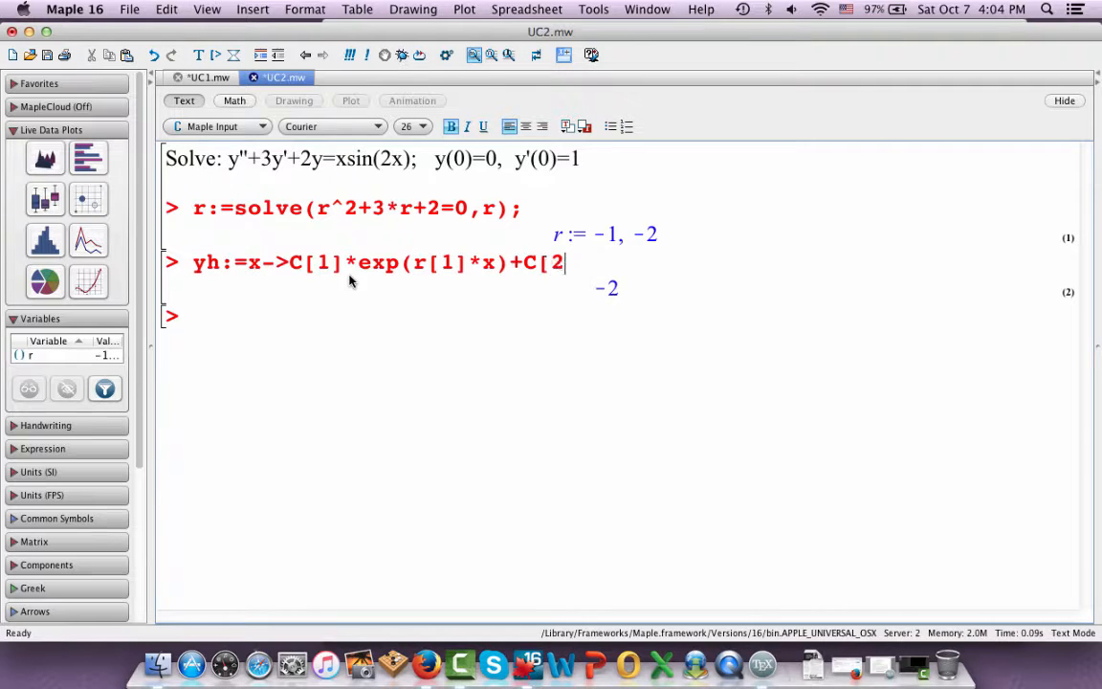
{"action": "type", "text": "]*exp("}
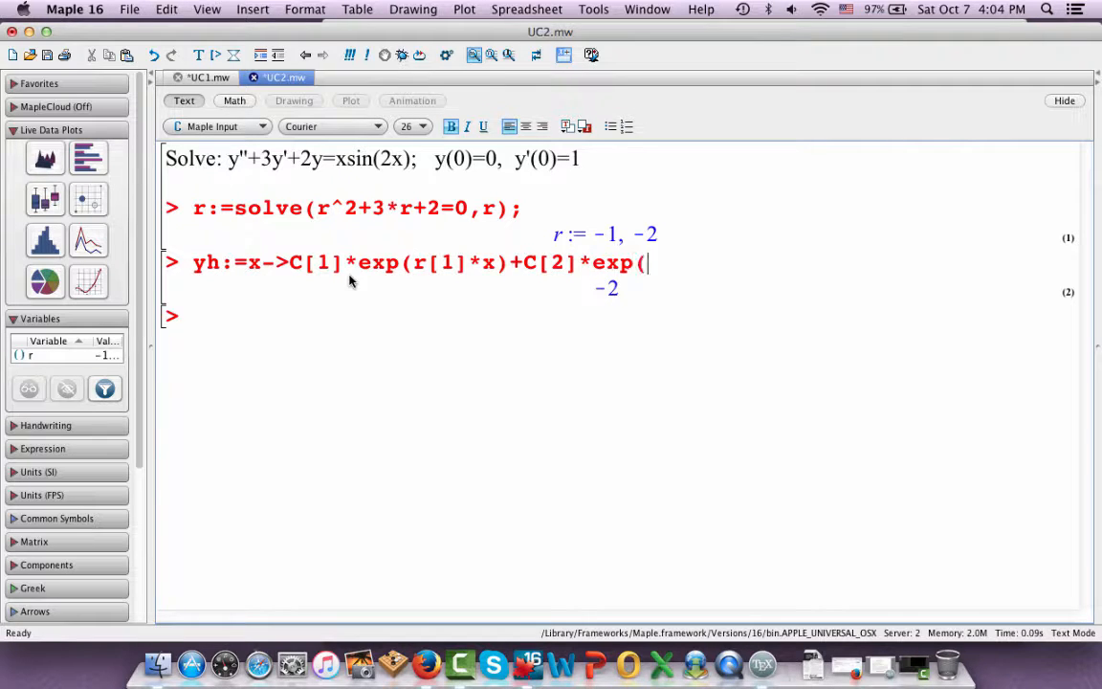
{"action": "type", "text": "r[2]*"}
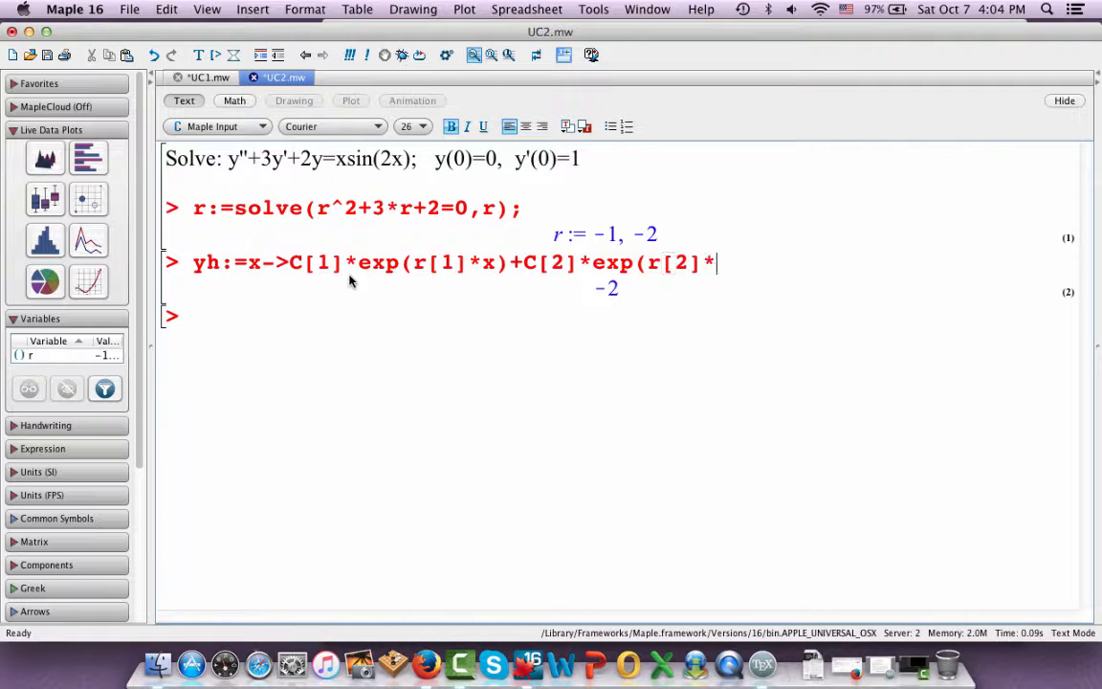
{"action": "type", "text": "x);"}
Complete the yh definition with the second term +C[2]*exp(r[2]*x); and execute it
{"action": "key", "text": "Return"}
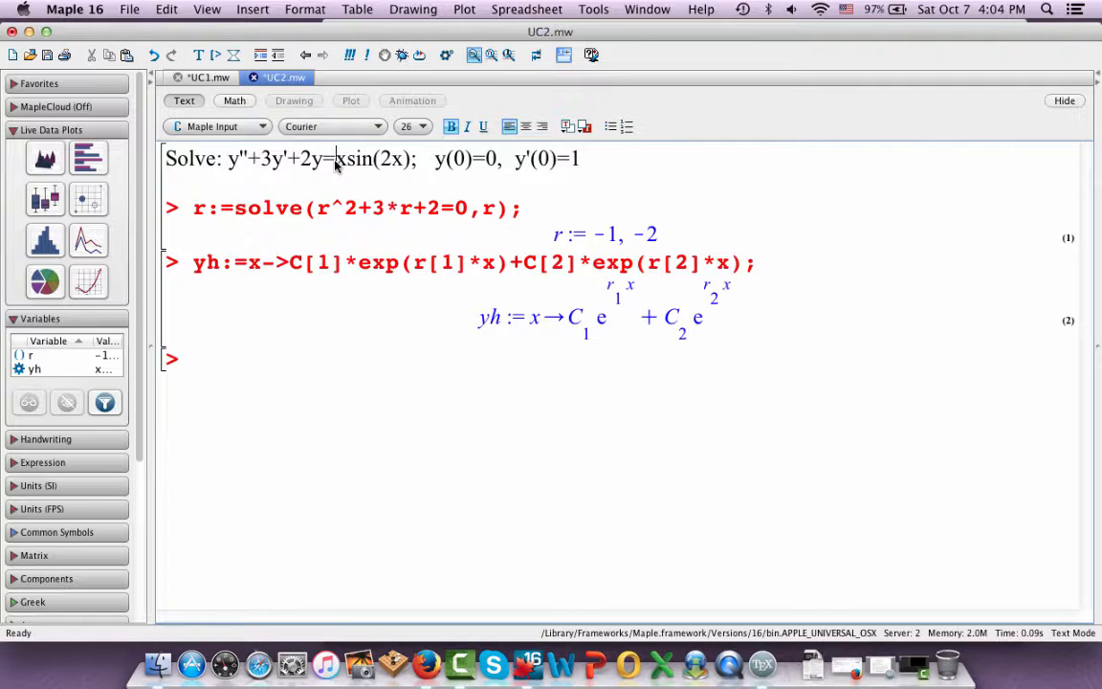
Begin the particular solution at the new prompt with yp:=x->(a*x+b)*sin(2*x)+
{"action": "left_click_drag", "start_coordinate": [336, 161], "coordinate": [409, 173]}
{"action": "left_click", "coordinate": [409, 168]}
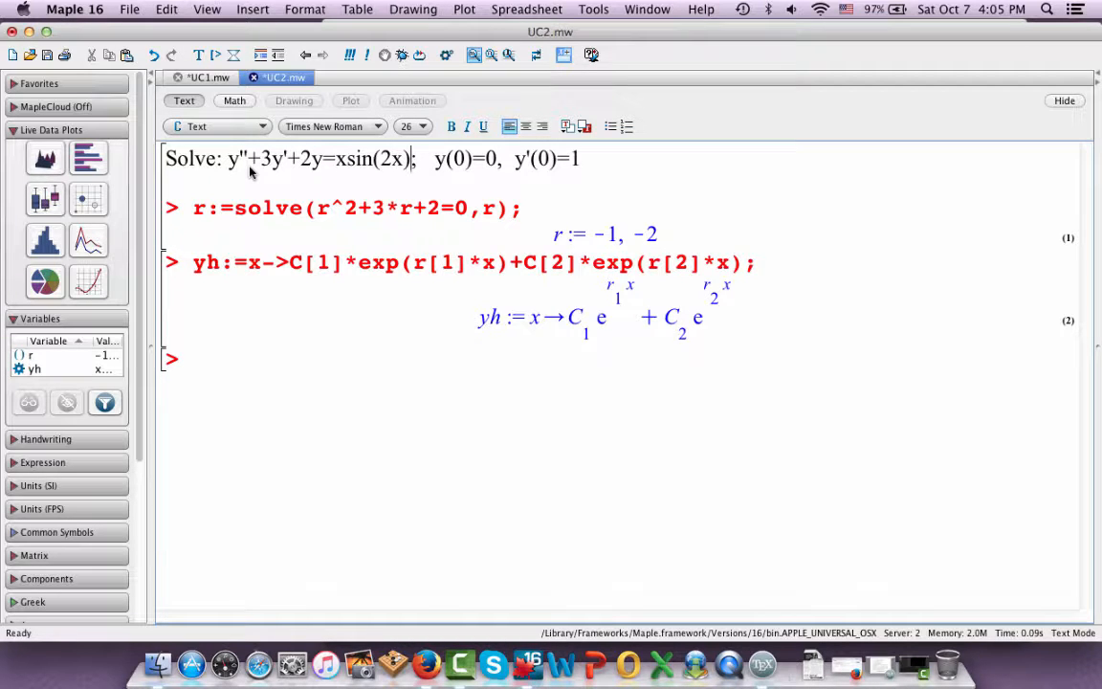
{"action": "left_click", "coordinate": [195, 362]}
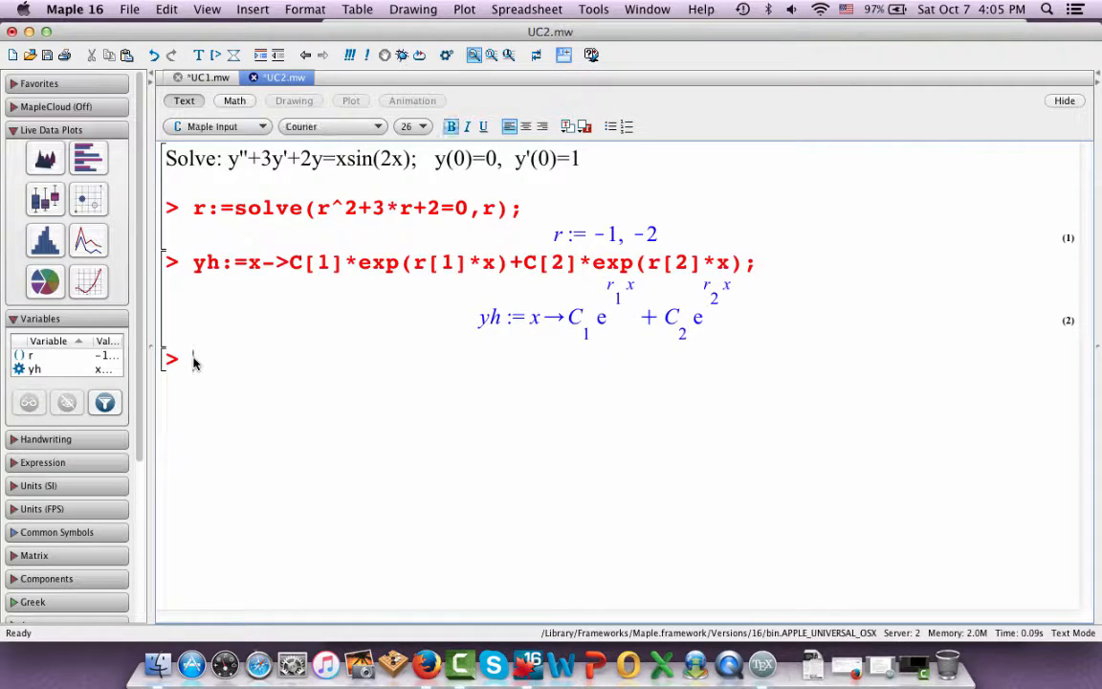
{"action": "type", "text": "yp:"}
{"action": "type", "text": "x->"}
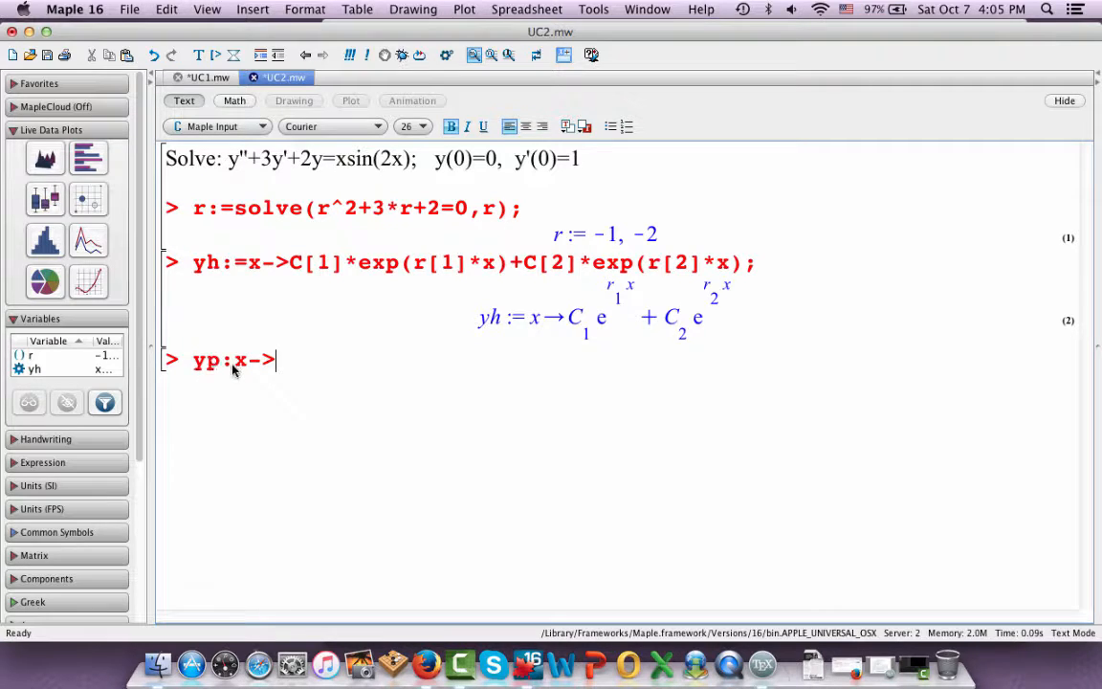
{"action": "left_click", "coordinate": [235, 360]}
{"action": "type", "text": "="}
{"action": "left_click", "coordinate": [300, 357]}
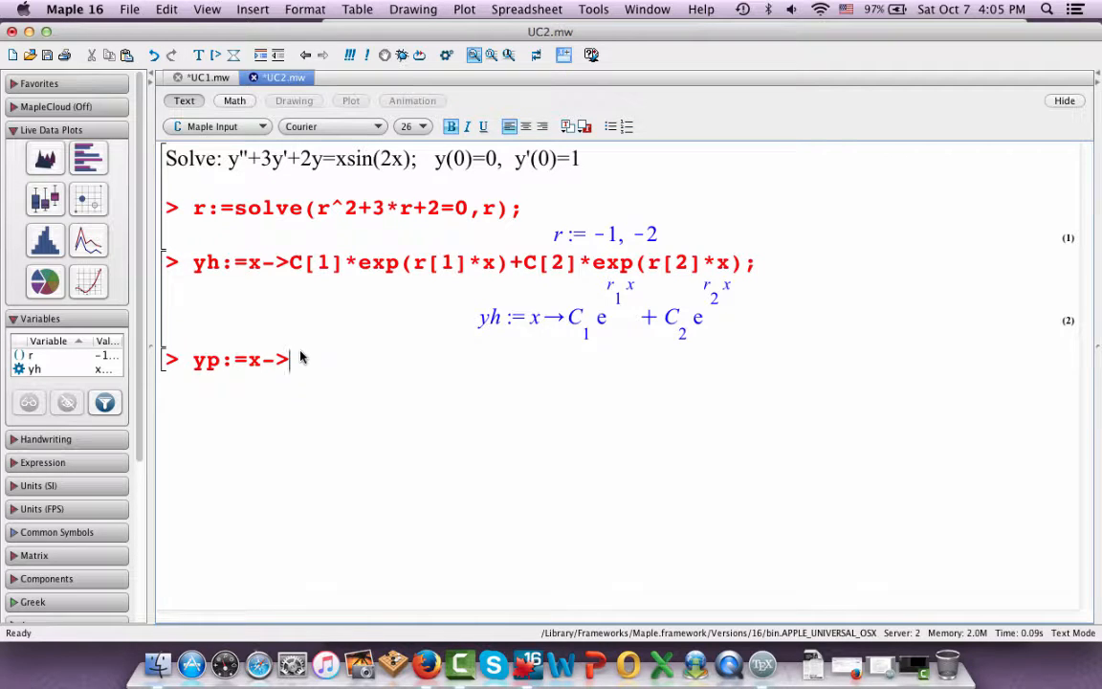
{"action": "type", "text": "(a*x+b)"}
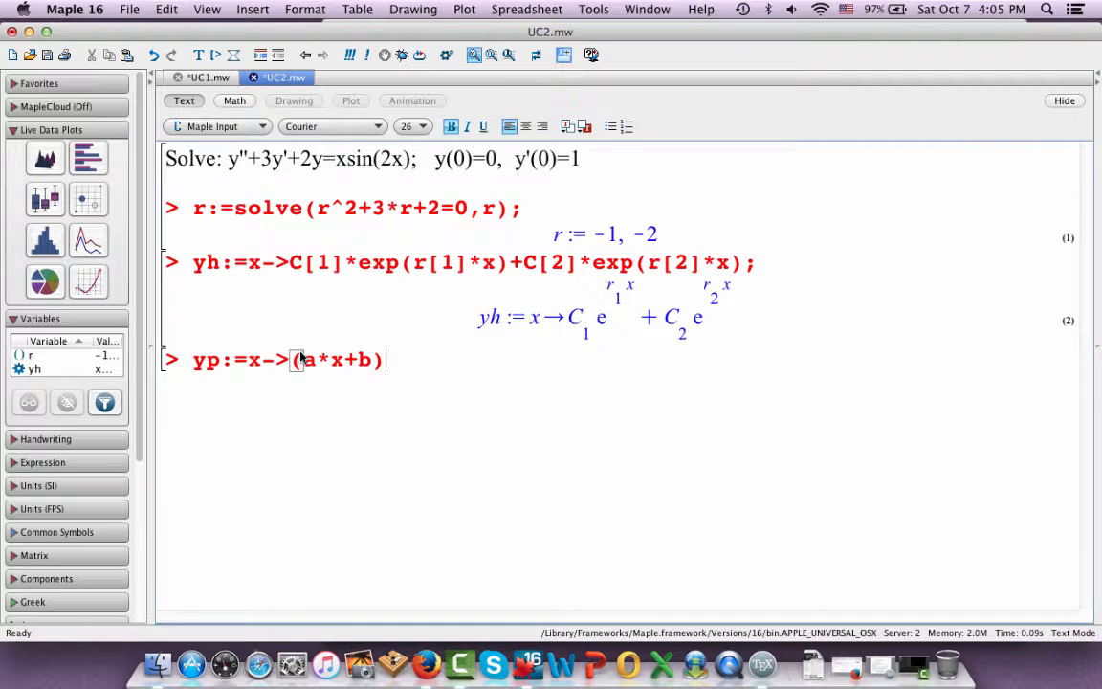
{"action": "type", "text": "*sin(3"}
{"action": "key", "text": "BackSpace"}
{"action": "type", "text": "2"}
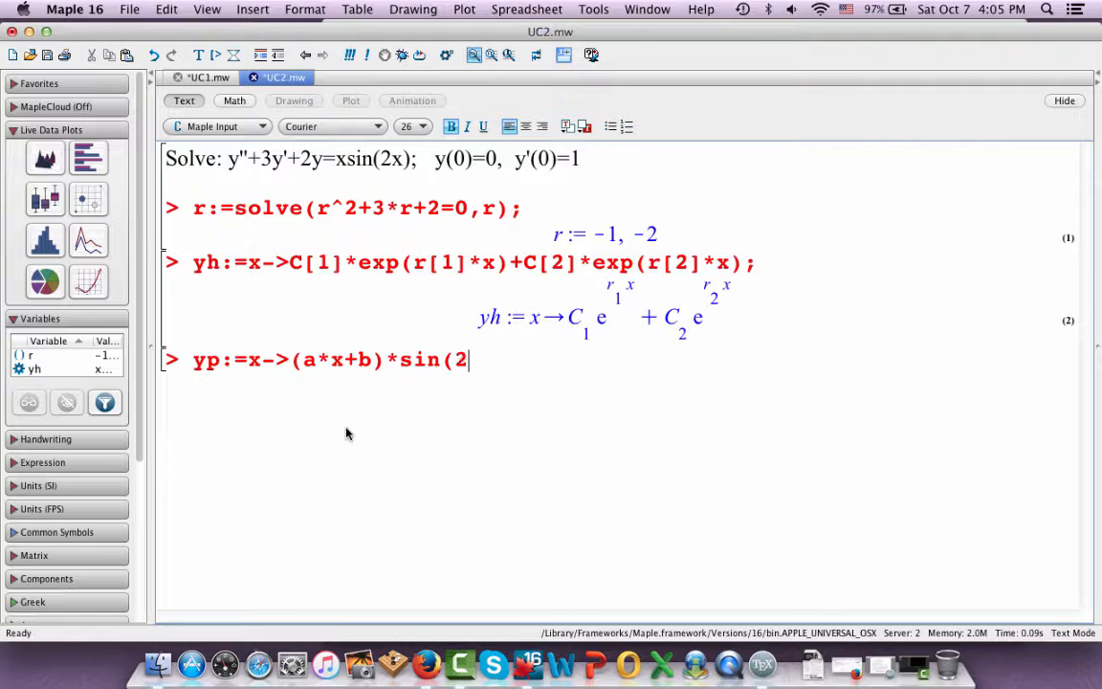
{"action": "type", "text": "*x)+(c*x"}
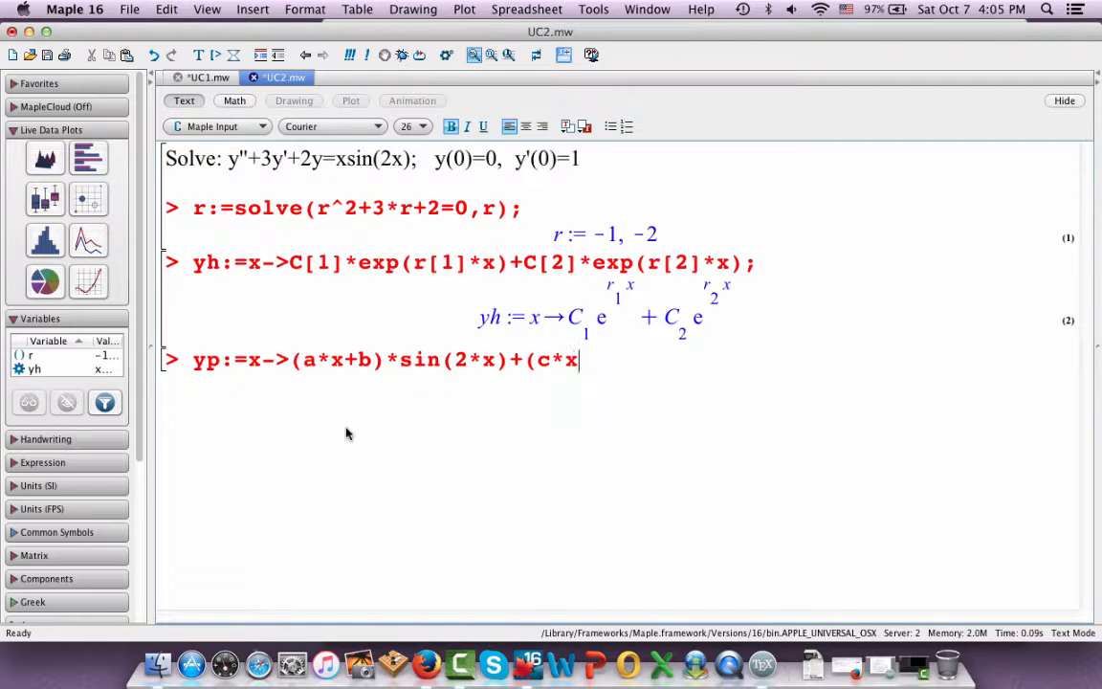
{"action": "type", "text": "+d)"}
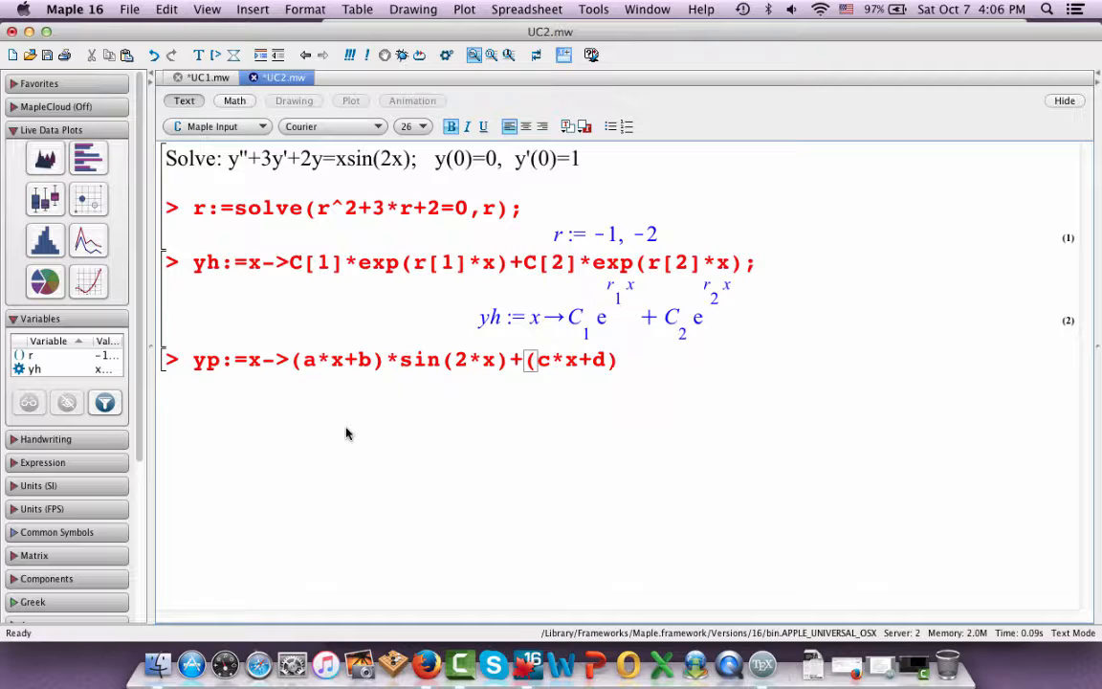
Complete the yp definition with the cosine term (c*x+d)*cos(2*x); and execute it
{"action": "type", "text": "*cos(2*x);"}
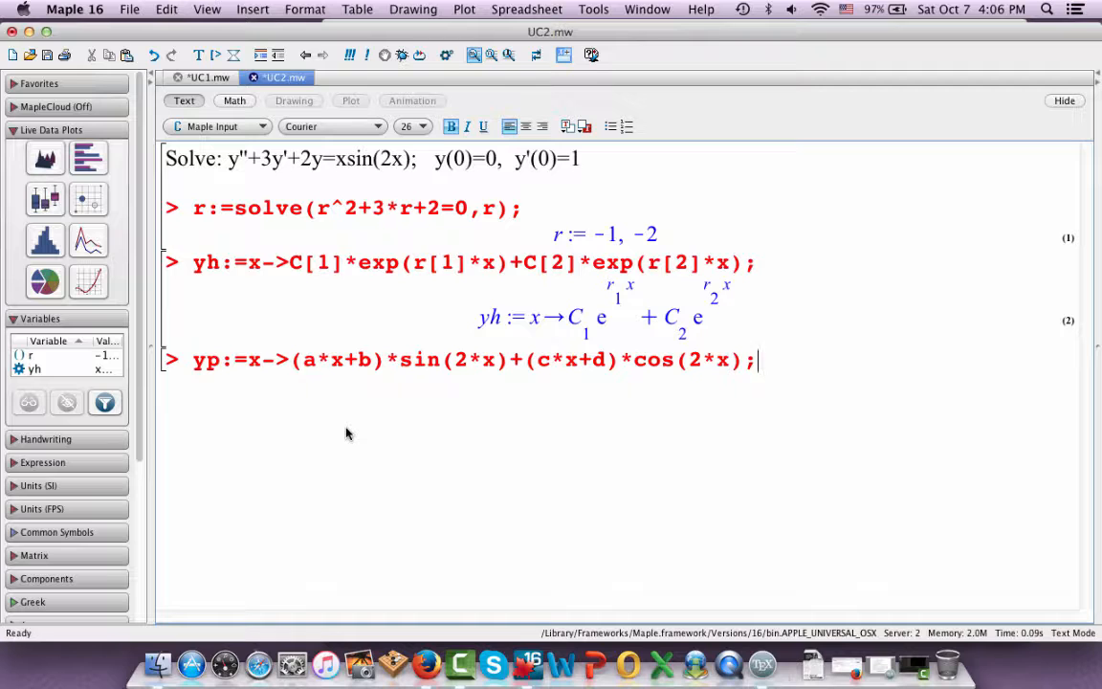
{"action": "key", "text": "Return"}
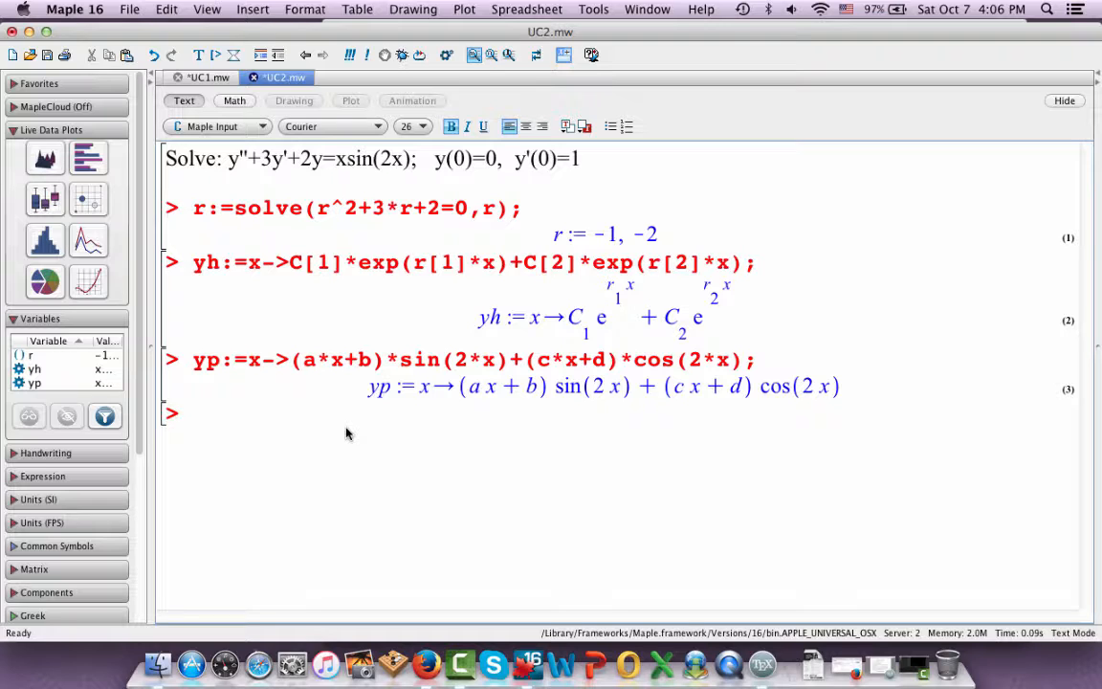
Enter the second derivative of the particular solution, diff(yp(x),x,x), at the new prompt without executing it
{"action": "type", "text": "diff(yp(x)"}
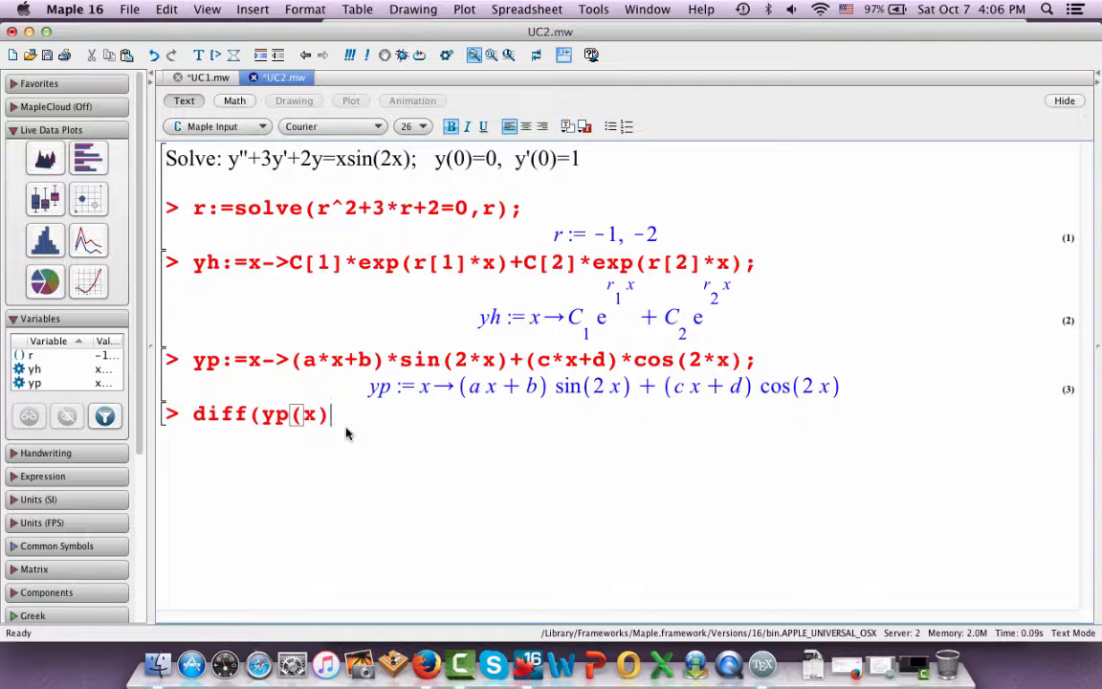
{"action": "type", "text": ",x,x)"}
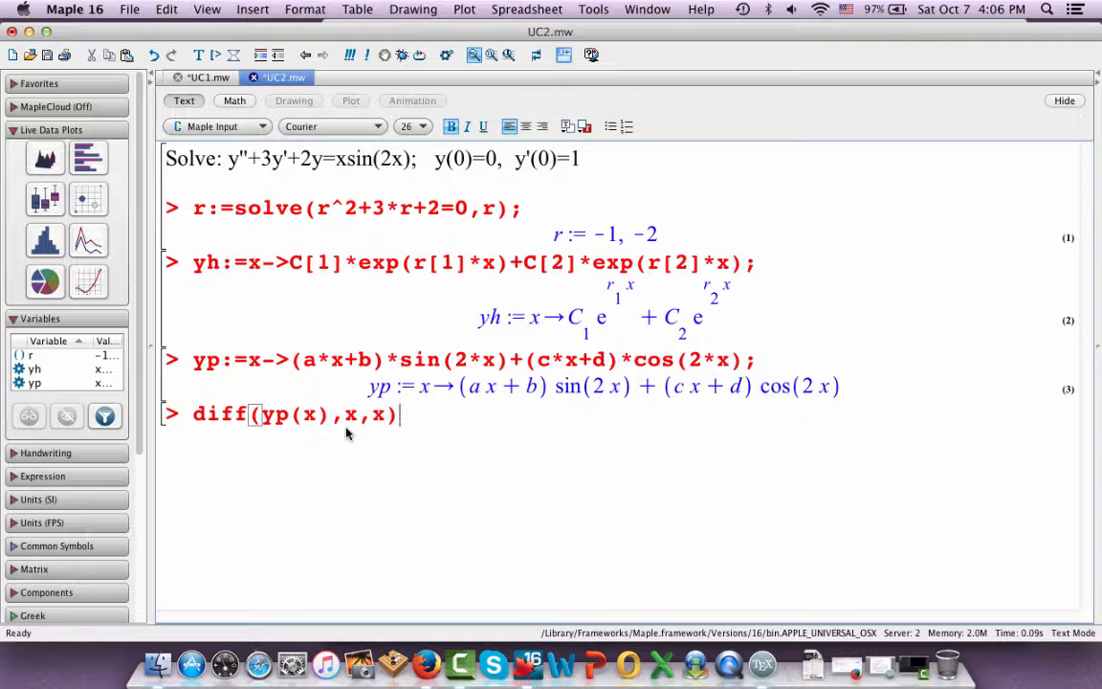
Try the x$2 notation for the second derivative, and restore the x,x form in diff(yp(x),x,x)
{"action": "key", "text": "BackSpace"}
{"action": "key", "text": "BackSpace"}
{"action": "key", "text": "BackSpace"}
{"action": "key", "text": "BackSpace"}
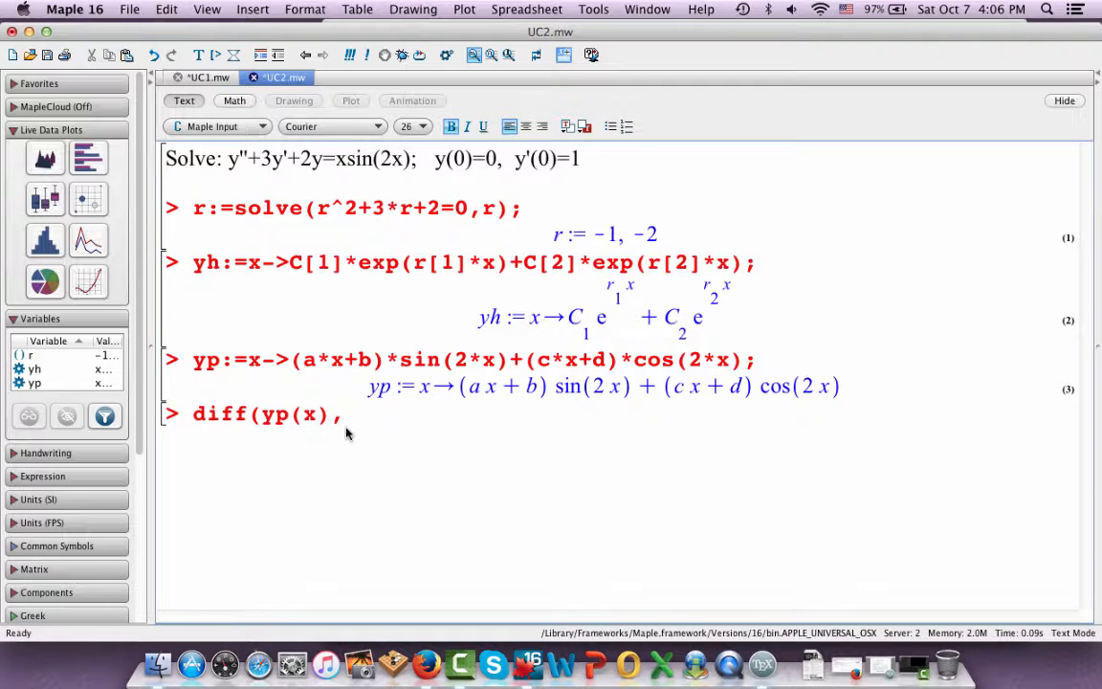
{"action": "type", "text": "x$2"}
{"action": "key", "text": "BackSpace"}
{"action": "key", "text": "BackSpace"}
{"action": "type", "text": ",x)"}
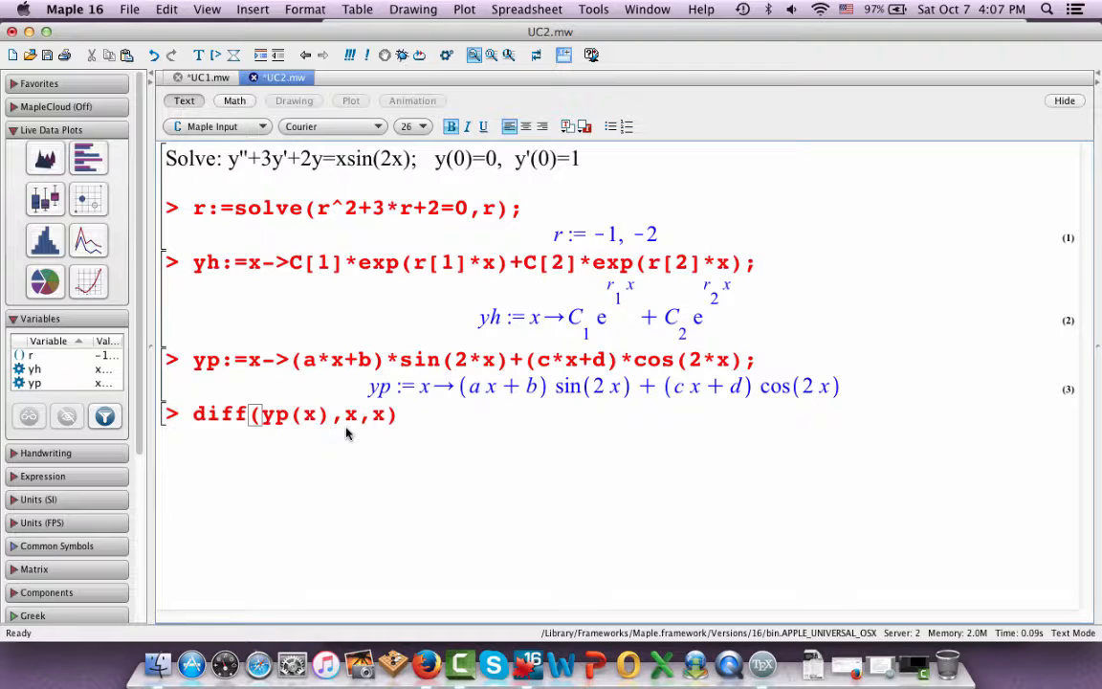
{"action": "type", "text": "+3*"}
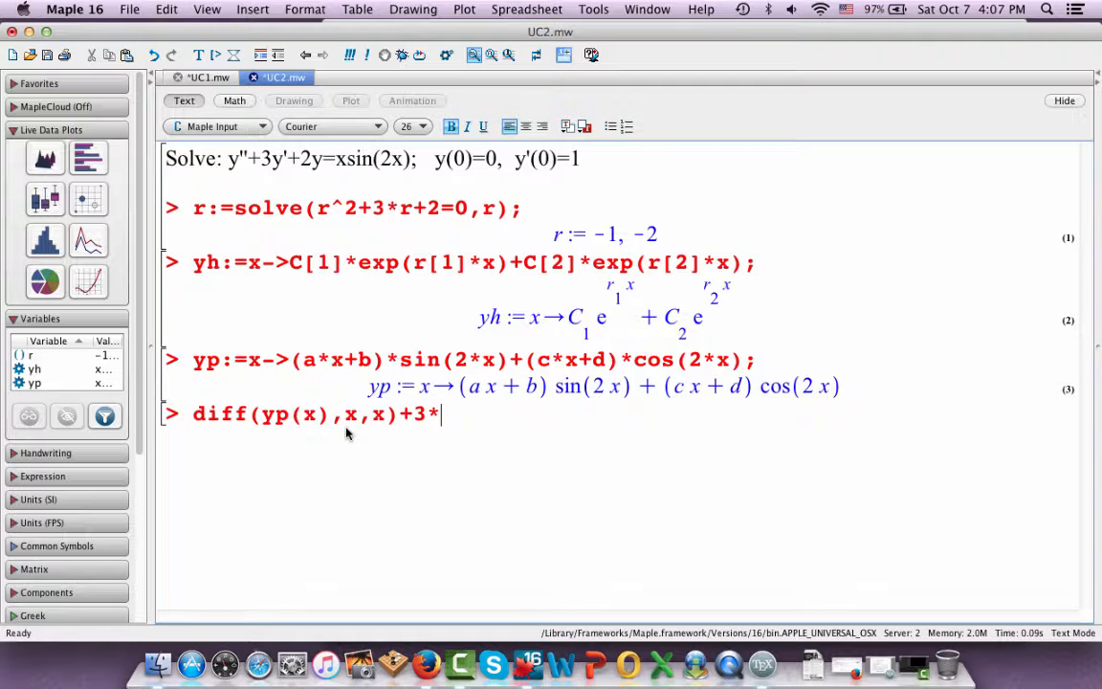
{"action": "type", "text": "diff(yp"}
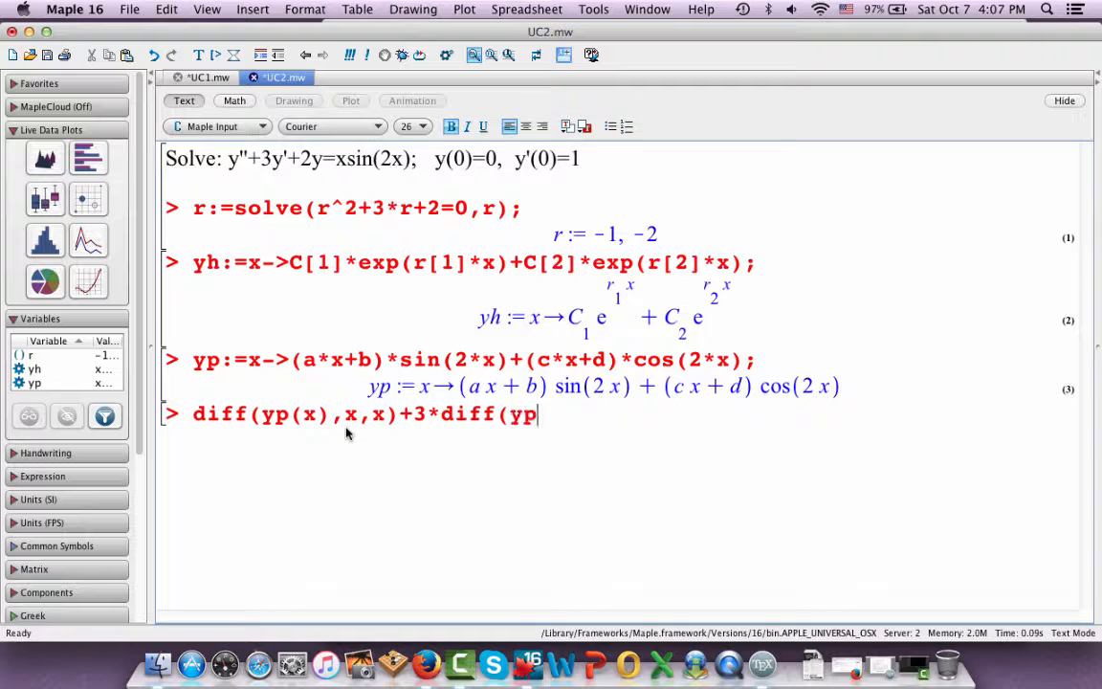
{"action": "type", "text": "(x),x)"}
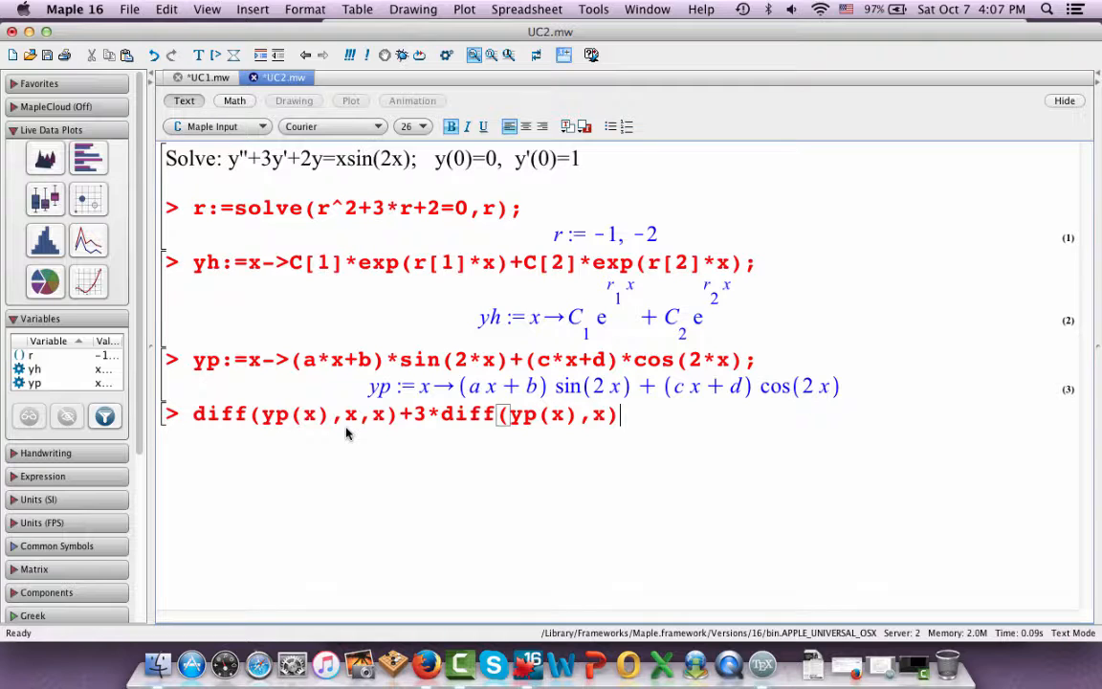
{"action": "type", "text": "+2*yp(x"}
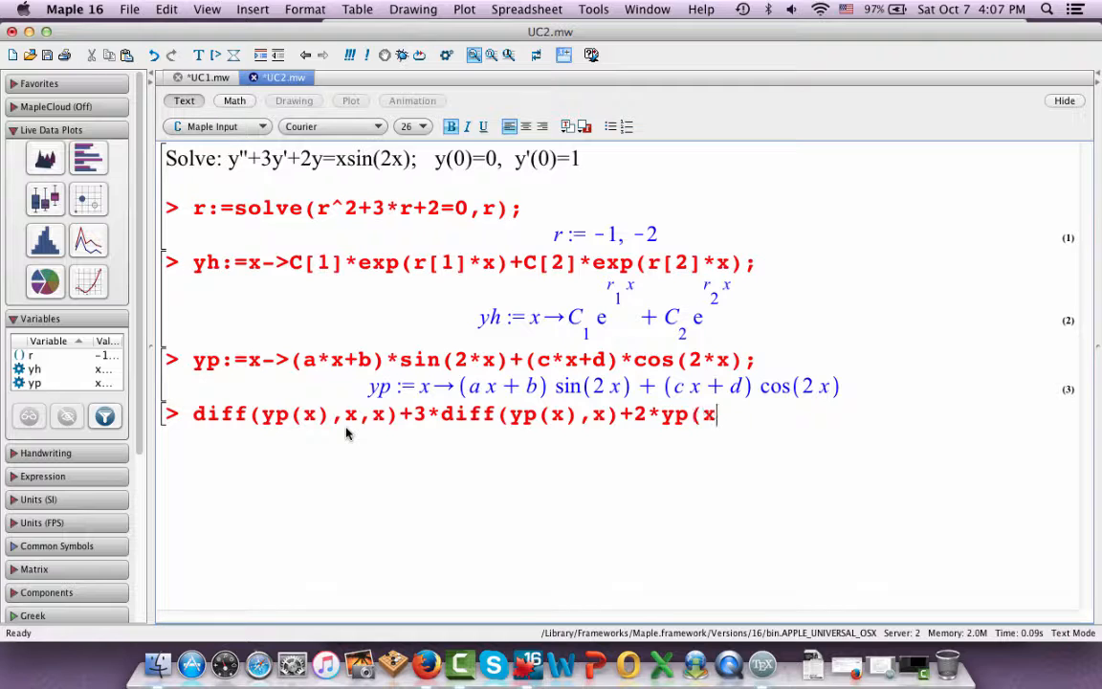
{"action": "type", "text": ");"}
Complete the differential expression with +3*diff(yp(x),x)+2*yp(x); after the second derivative and execute it
{"action": "key", "text": "Return"}
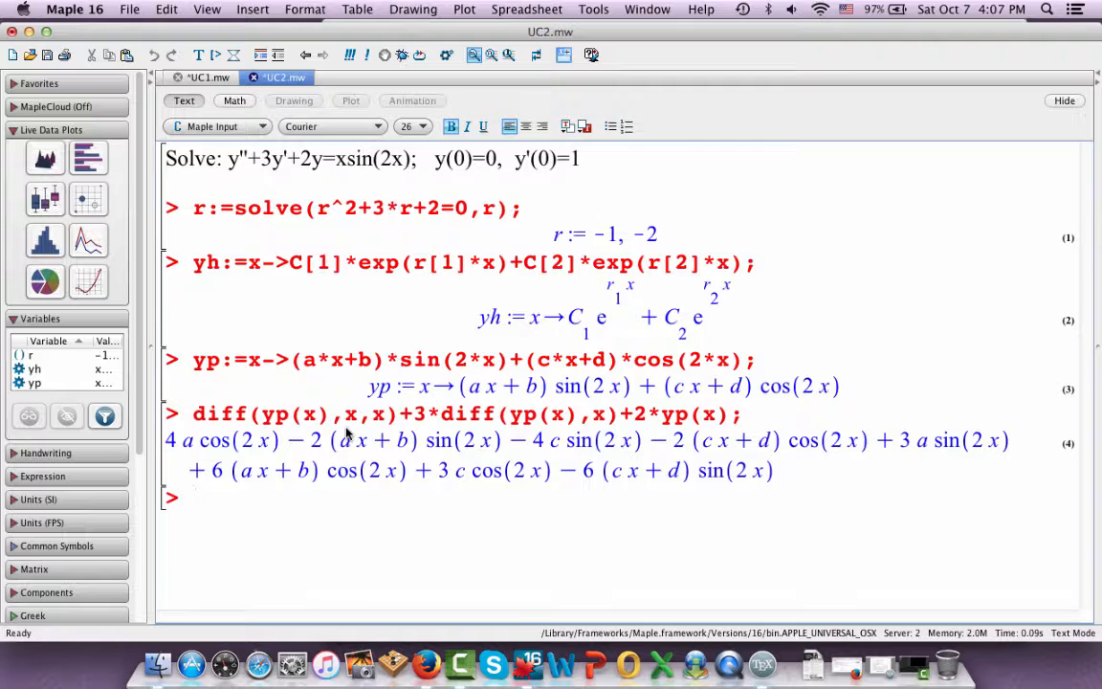
Wrap the differential expression in collect(...) with the grouping list [x,sin,cos] and execute it again
{"action": "left_click", "coordinate": [195, 417]}
{"action": "type", "text": "collect"}
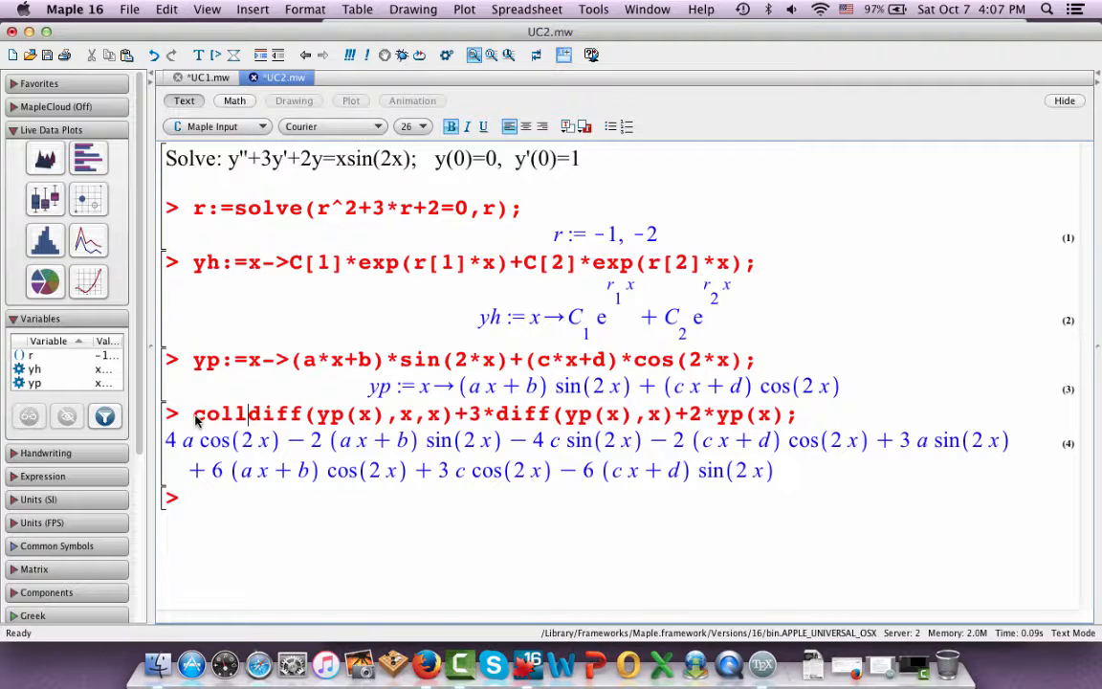
{"action": "type", "text": "("}
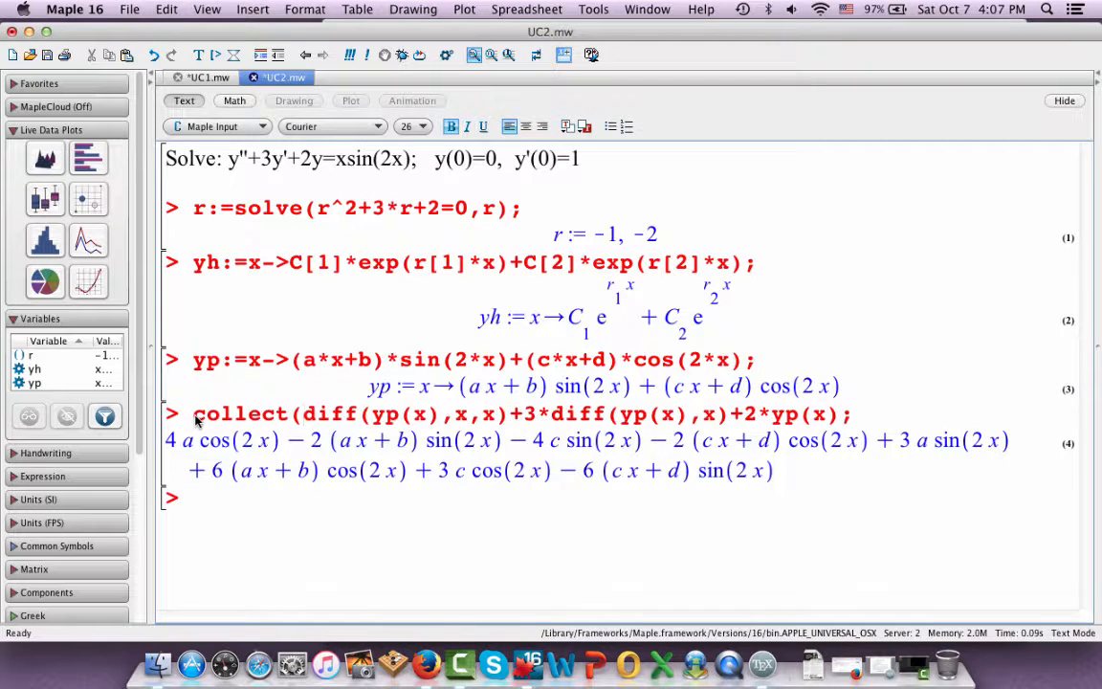
{"action": "left_click", "coordinate": [839, 418]}
{"action": "type", "text": ",[x"}
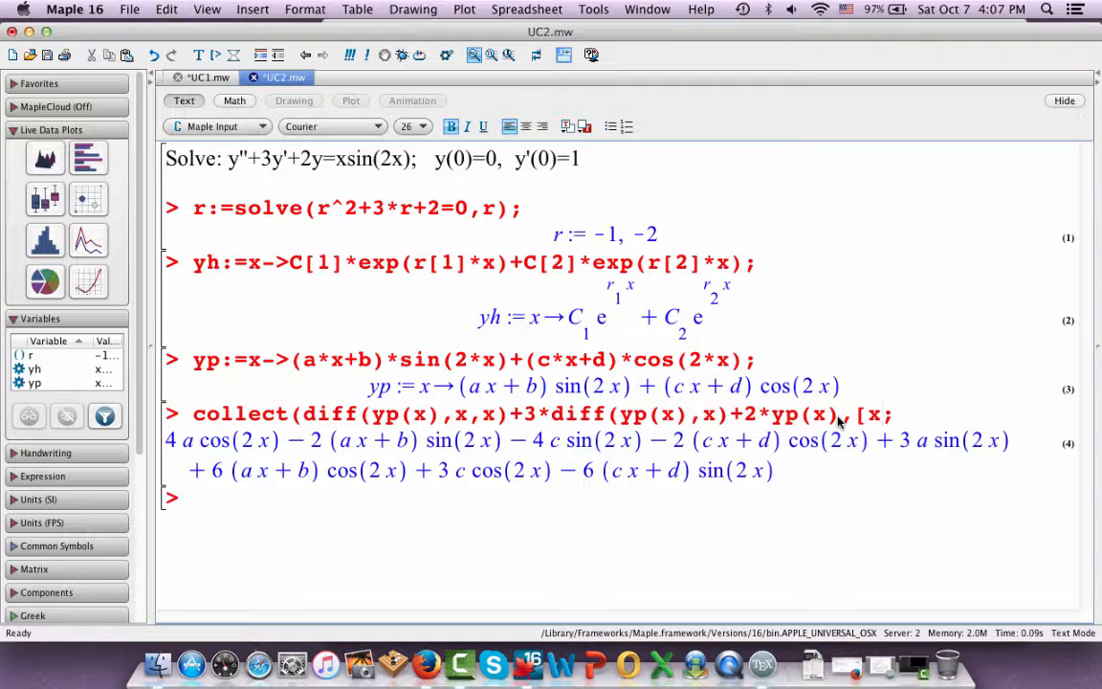
{"action": "type", "text": ",sin,cos]"}
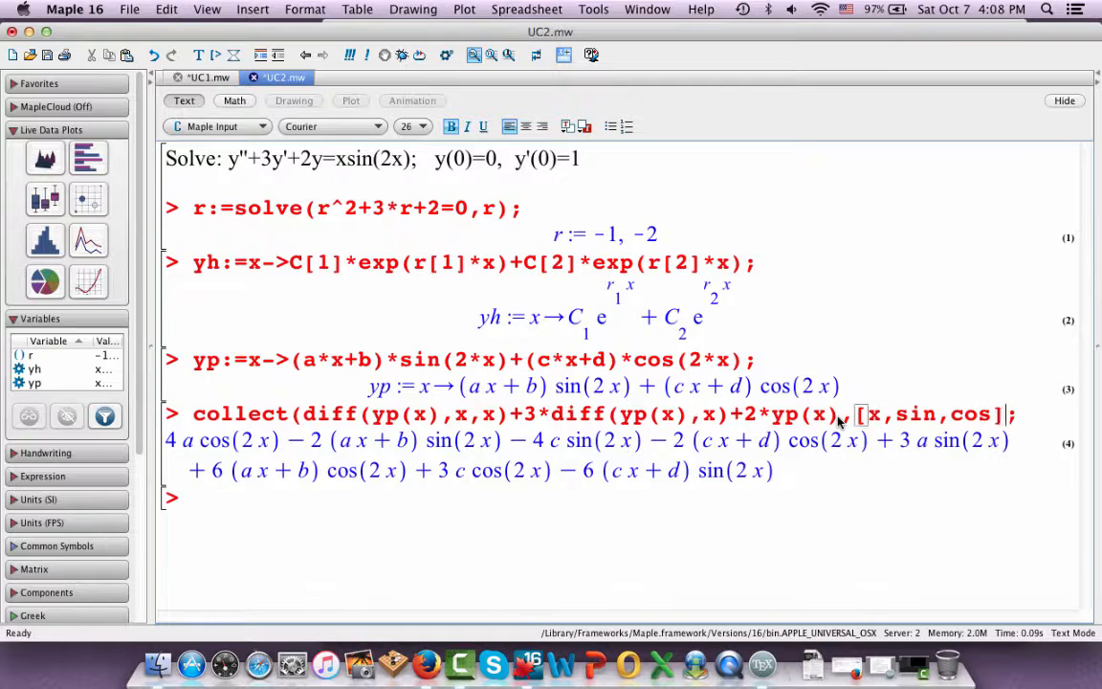
{"action": "type", "text": ")"}
{"action": "key", "text": "Return"}
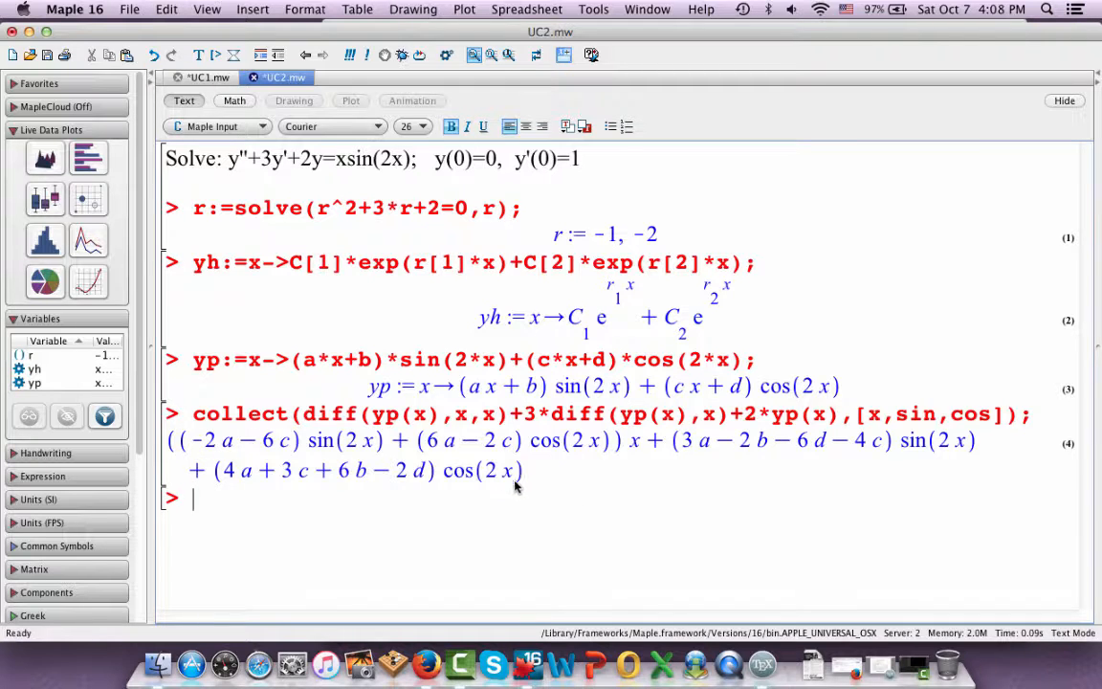
Examine the x*sin(2x), x*cos(2x), sin(2x) and cos(2x) terms in the collected output
{"action": "left_click_drag", "start_coordinate": [184, 445], "coordinate": [594, 448]}
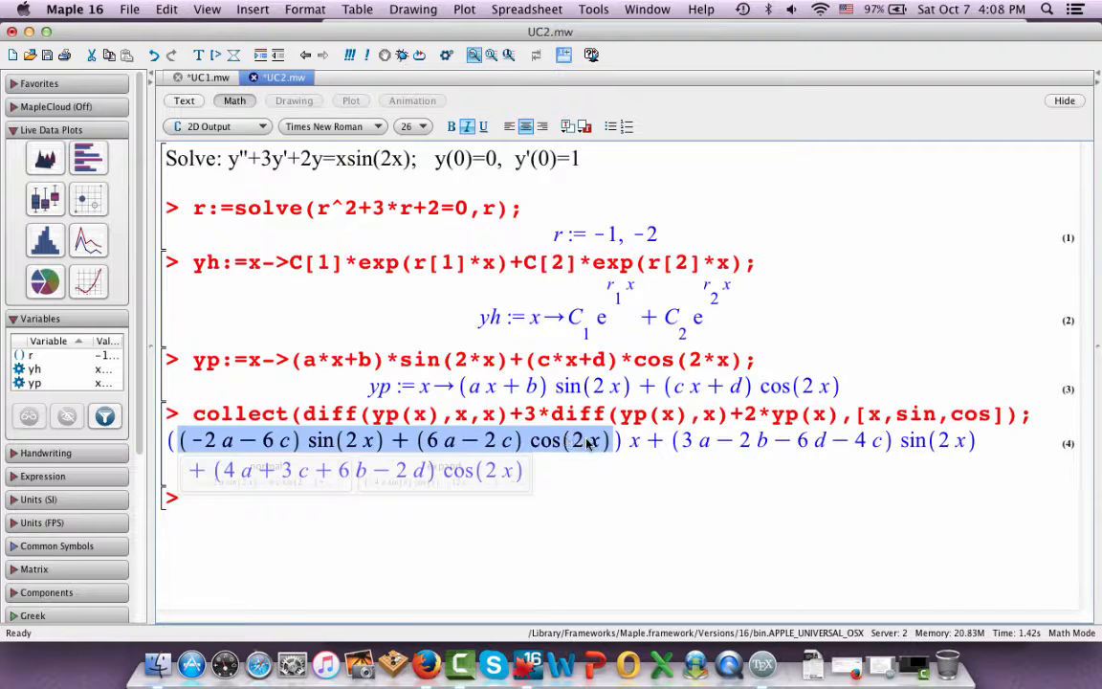
{"action": "left_click", "coordinate": [617, 481]}
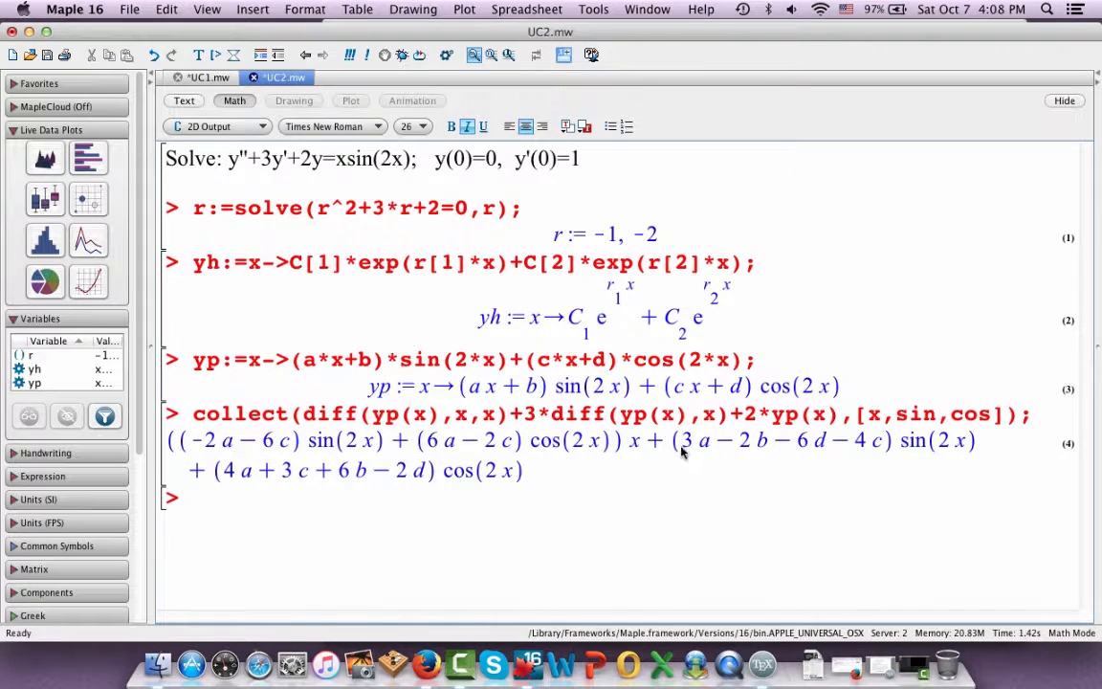
{"action": "left_click_drag", "start_coordinate": [679, 448], "coordinate": [970, 442]}
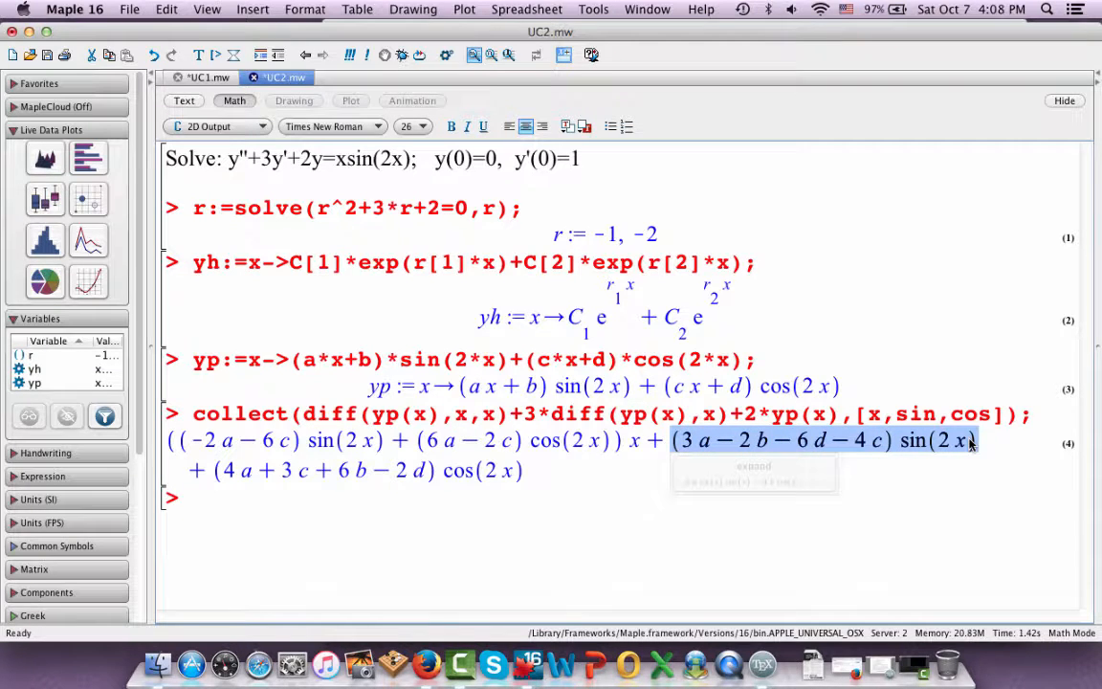
{"action": "left_click_drag", "start_coordinate": [206, 474], "coordinate": [208, 478]}
{"action": "left_click", "coordinate": [211, 476]}
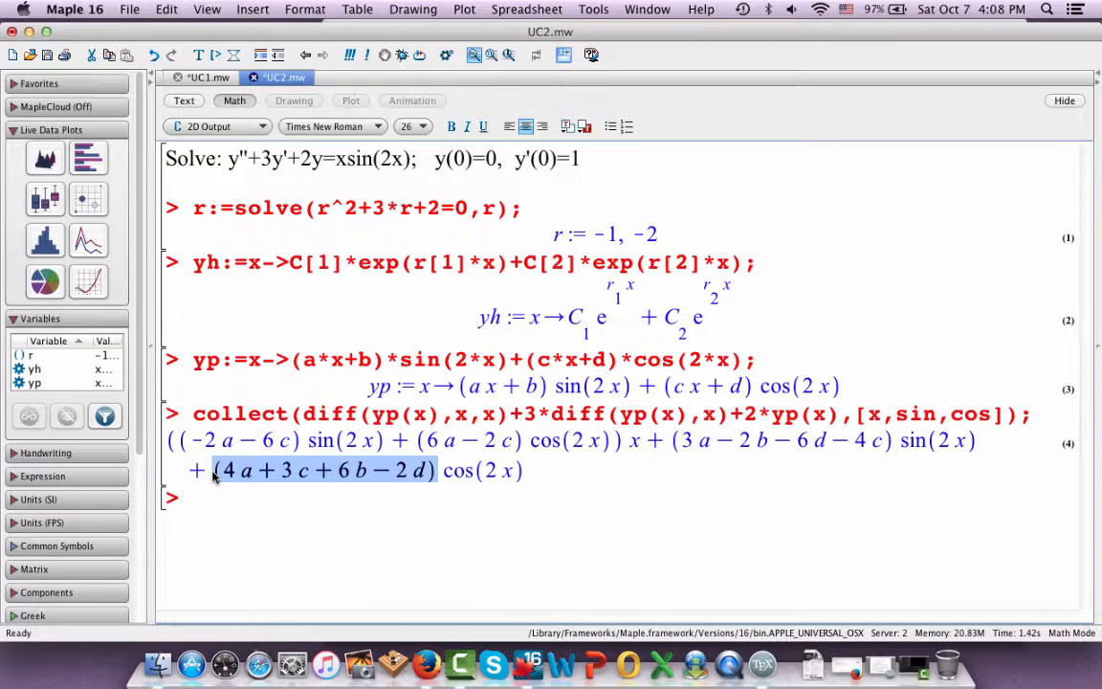
{"action": "left_click_drag", "start_coordinate": [197, 472], "coordinate": [521, 481]}
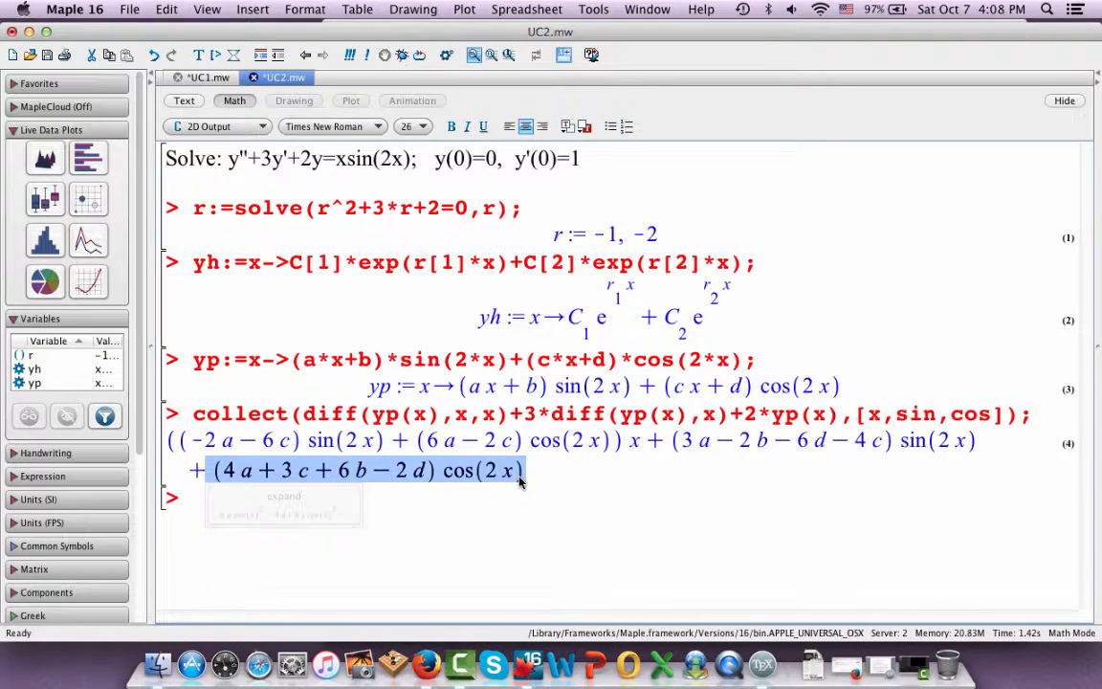
{"action": "left_click", "coordinate": [521, 481]}
{"action": "left_click", "coordinate": [516, 485]}
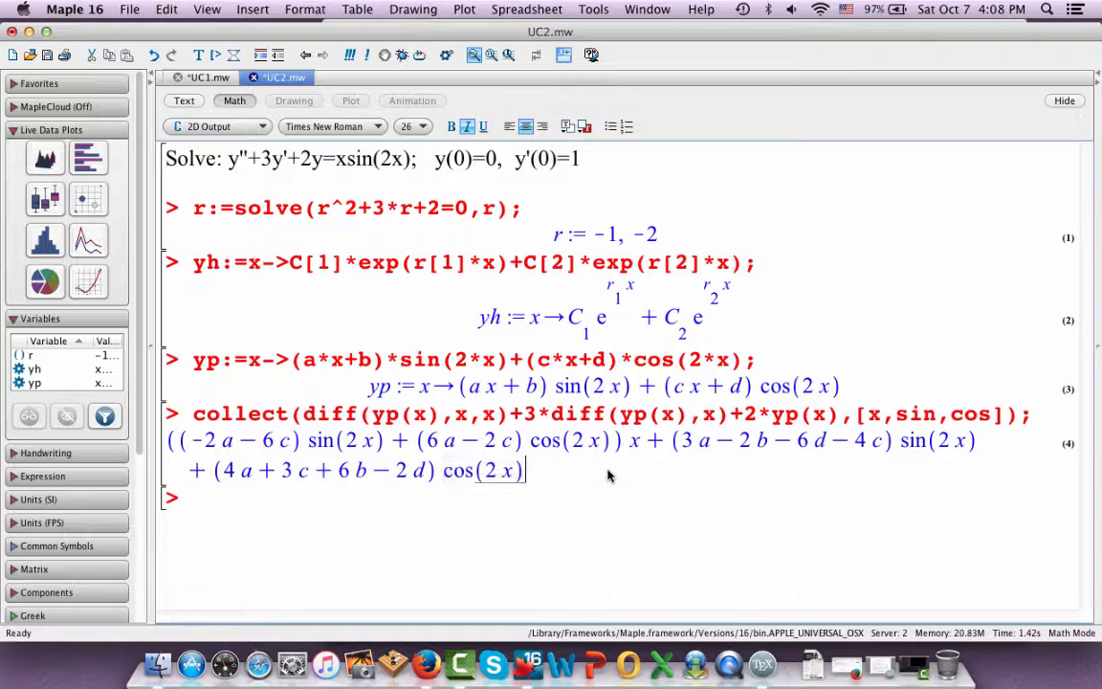
Begin a solve command with an opened equation set, solve({, at the new prompt
{"action": "left_click", "coordinate": [187, 496]}
{"action": "type", "text": "s"}
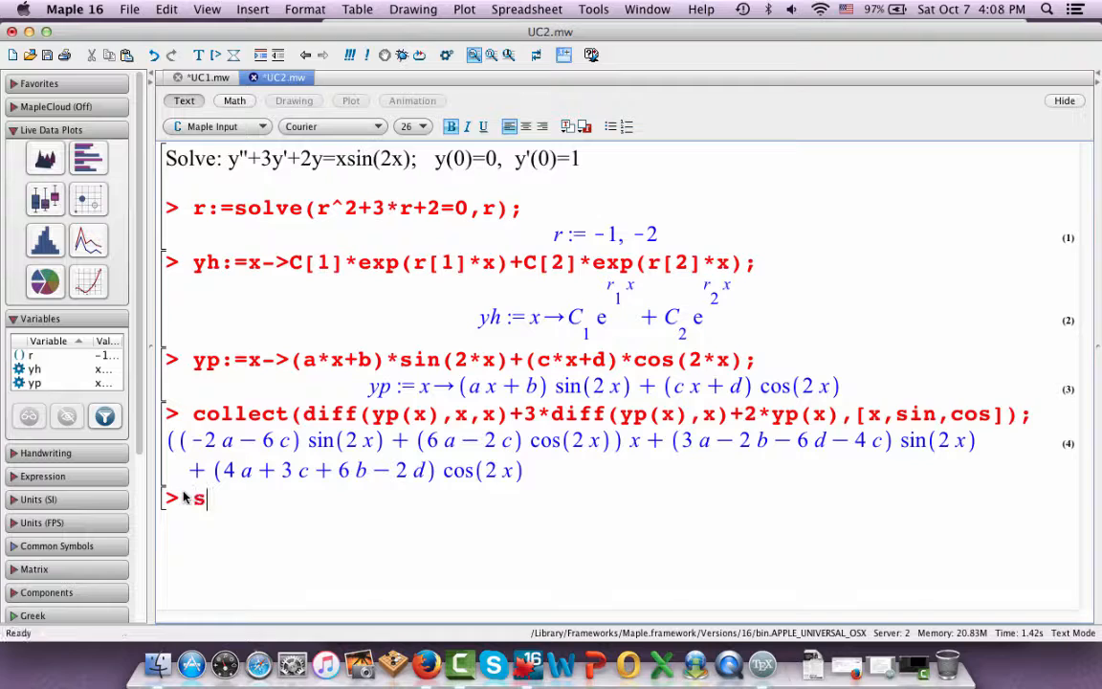
{"action": "type", "text": "olve({"}
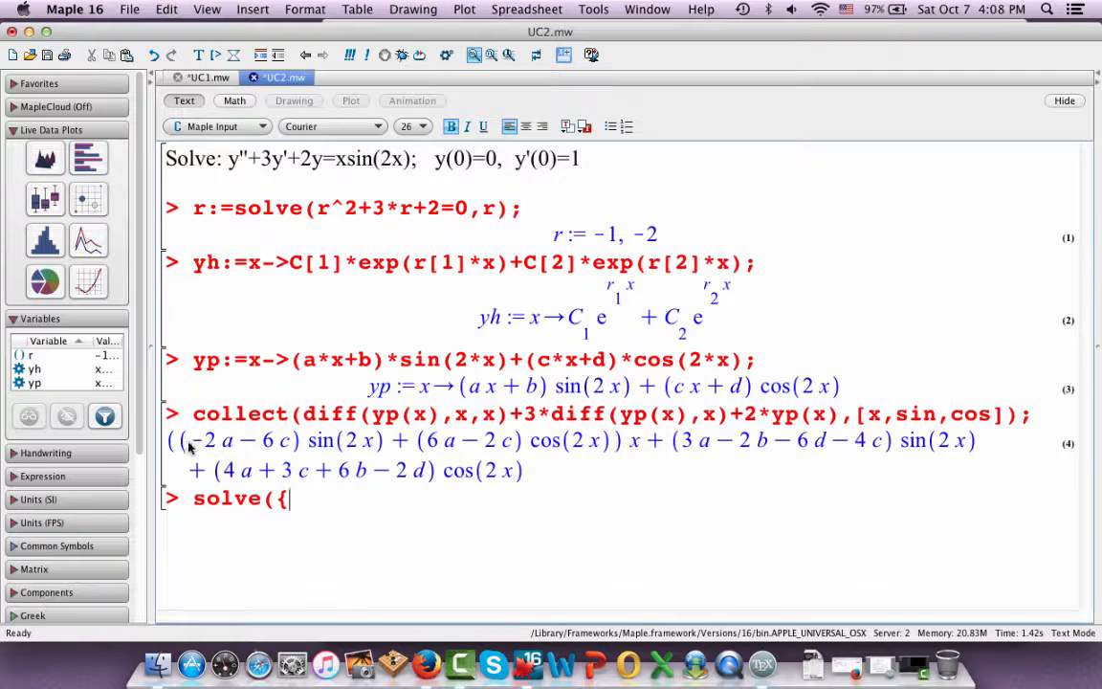
{"action": "left_click_drag", "start_coordinate": [191, 443], "coordinate": [285, 446]}
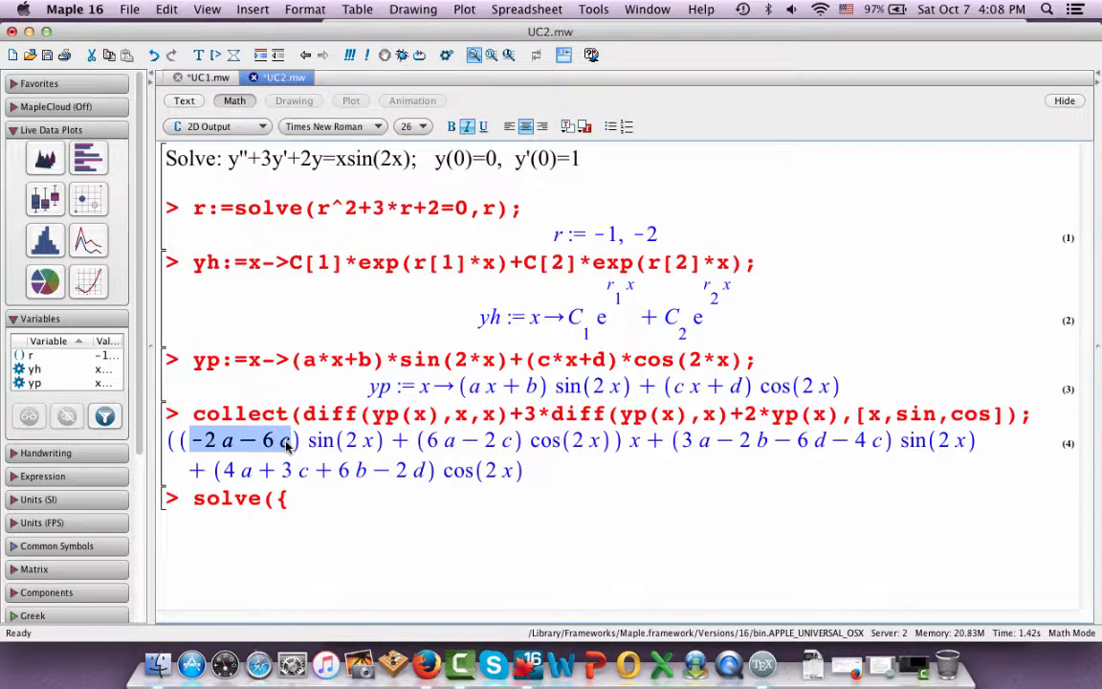
{"action": "key", "text": "super+c"}
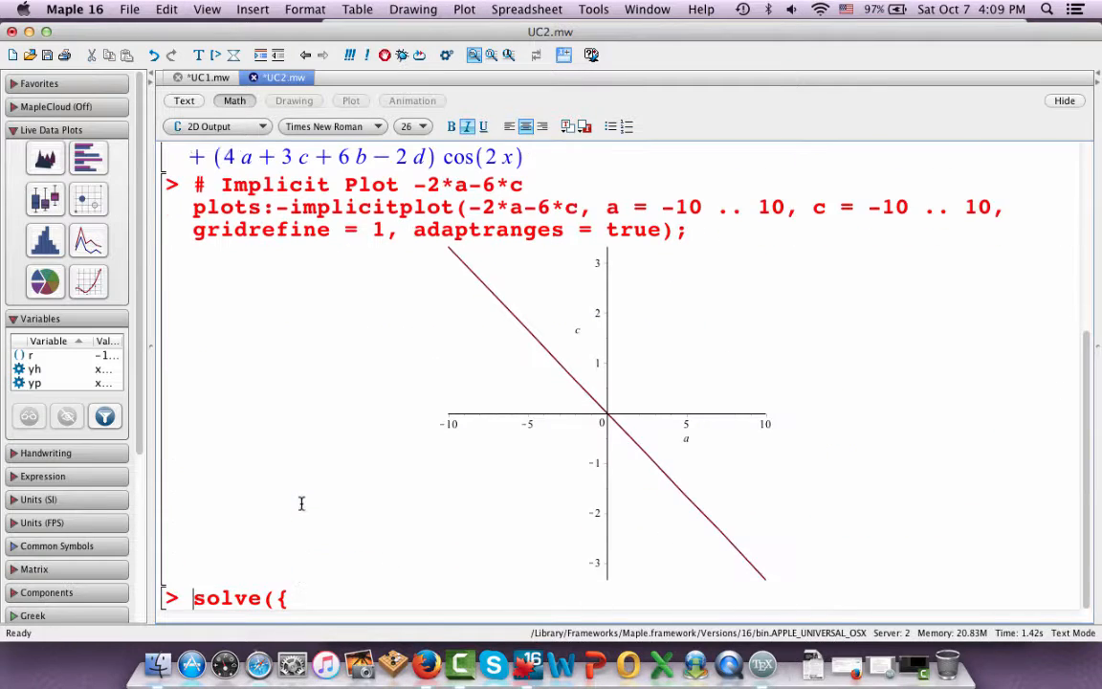
{"action": "left_click", "coordinate": [167, 9]}
{"action": "left_click", "coordinate": [176, 30]}
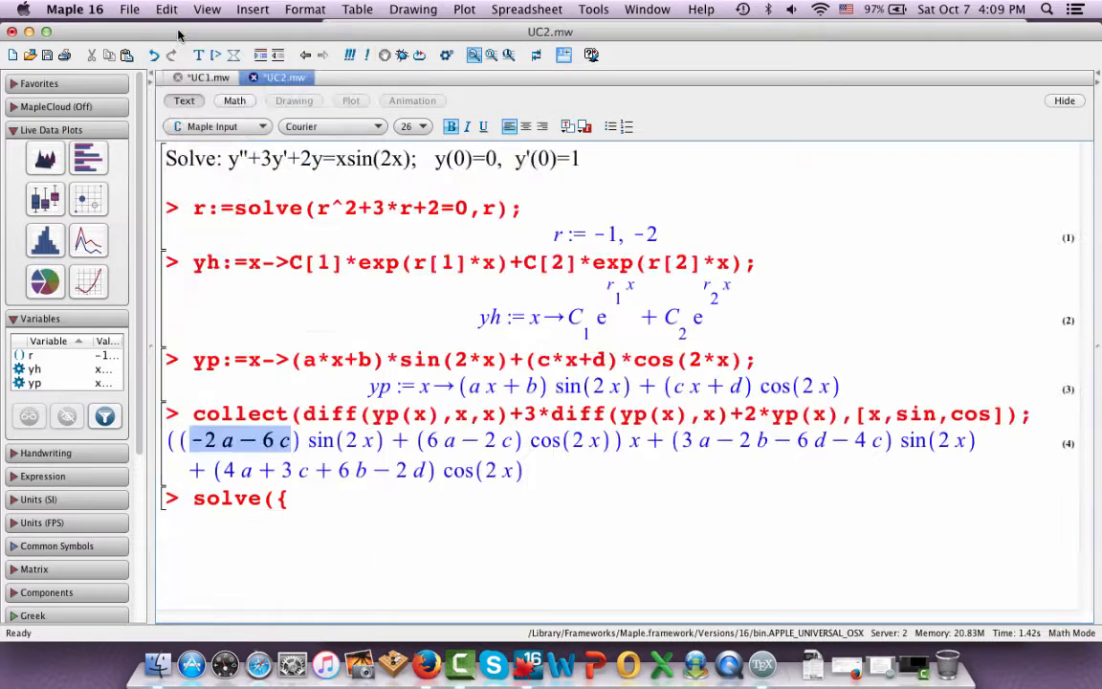
Copy the x*sin(2x) coefficient from the collected output into the solve set as the equation -2*a-6*c=1, followed by a comma
{"action": "left_click", "coordinate": [192, 440]}
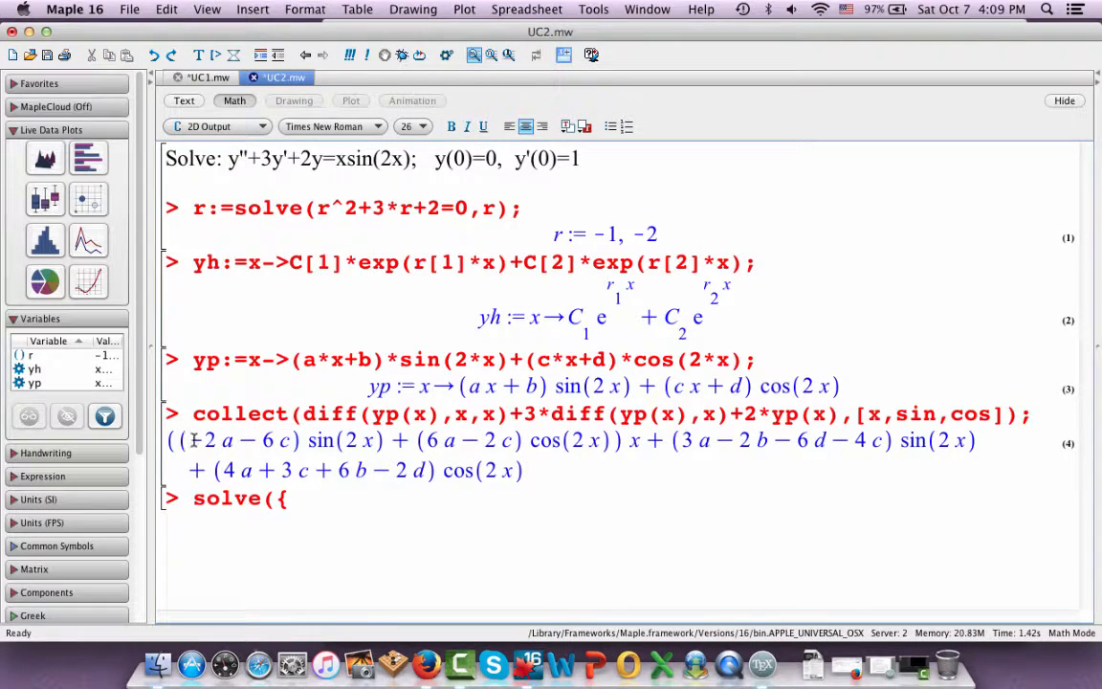
{"action": "left_click_drag", "start_coordinate": [191, 440], "coordinate": [289, 440]}
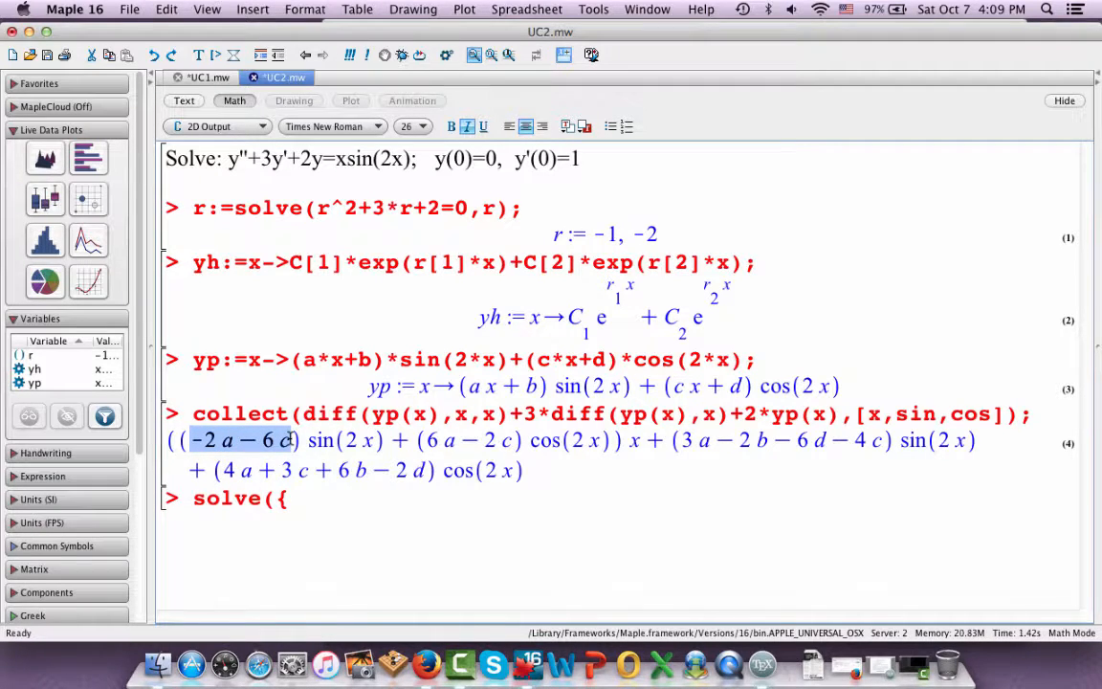
{"action": "key", "text": "super+c"}
{"action": "left_click", "coordinate": [295, 495]}
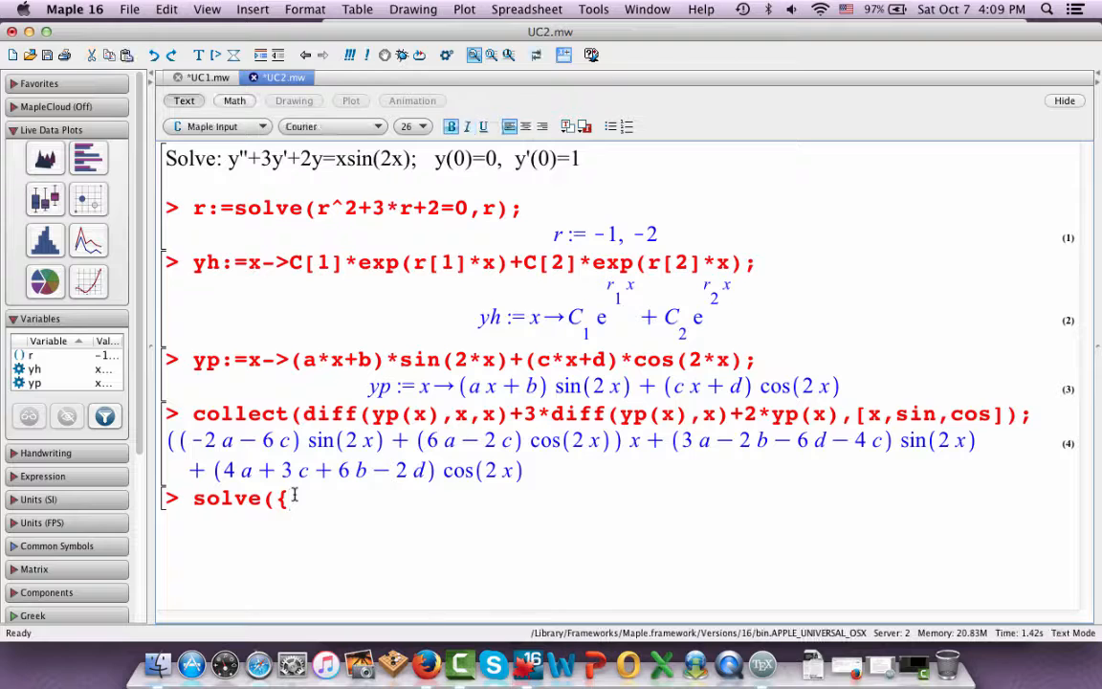
{"action": "key", "text": "super+v"}
{"action": "type", "text": "="}
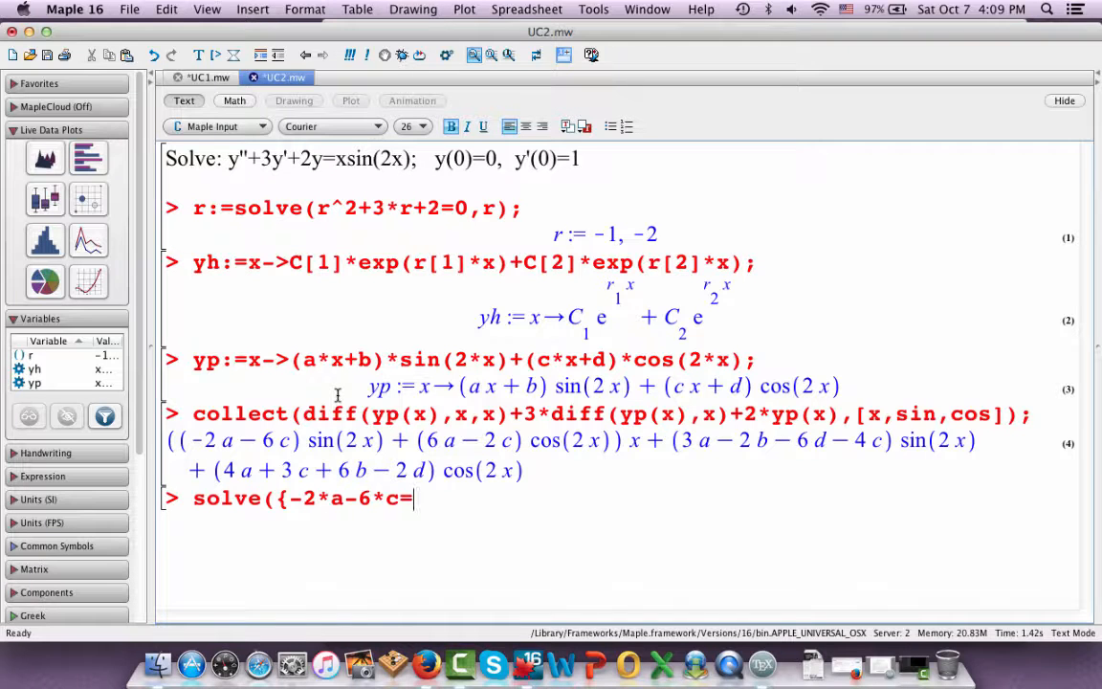
{"action": "type", "text": "1,"}
Add the x*cos(2x) coefficient to the solve set as the equation 6*a-2*c=0, followed by a comma
{"action": "left_click_drag", "start_coordinate": [427, 440], "coordinate": [511, 438]}
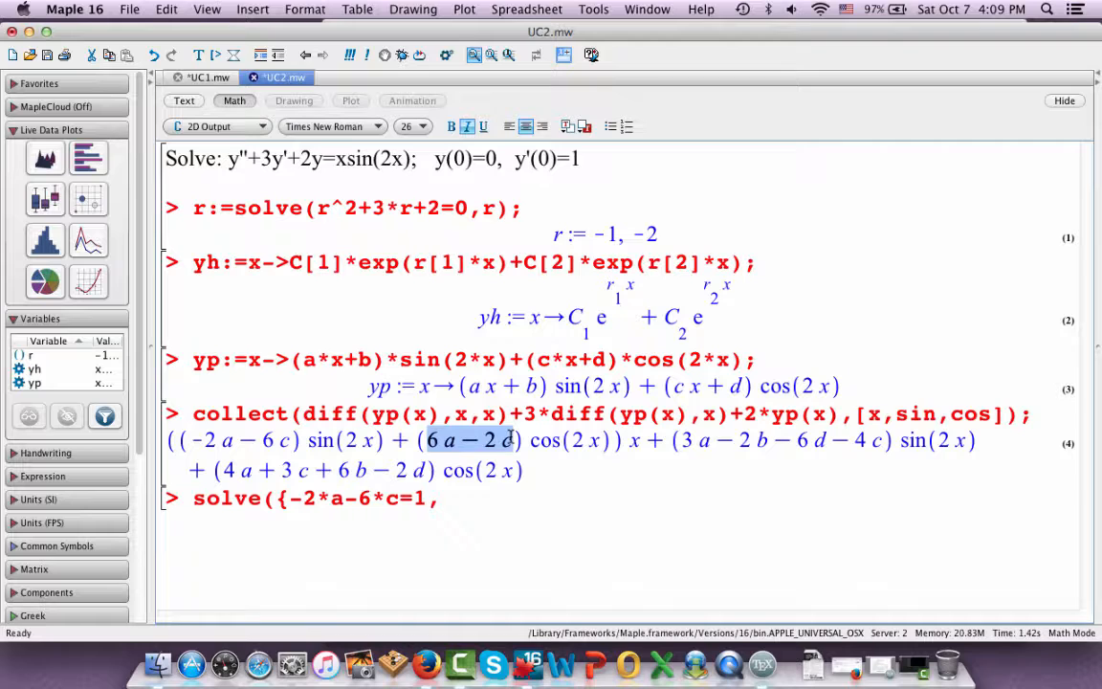
{"action": "left_click", "coordinate": [453, 495]}
{"action": "key", "text": "super+v"}
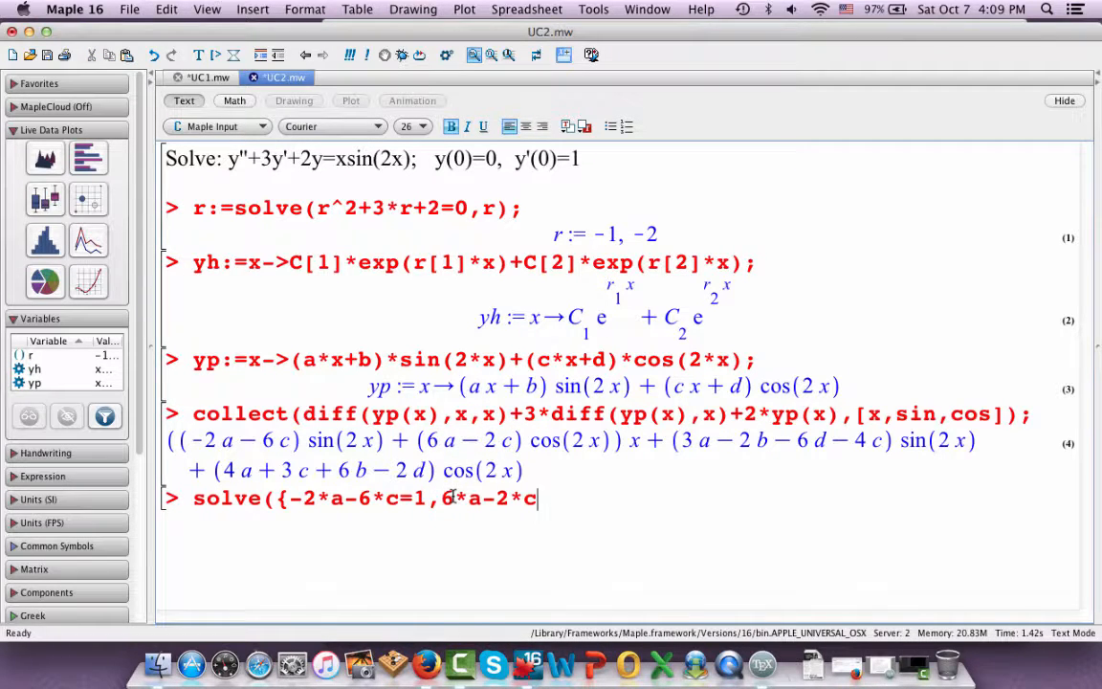
{"action": "type", "text": "=0,"}
Add the sin(2x) coefficient to the solve set as the equation 3*a-2*b-6*d-4*c=0, followed by a comma
{"action": "left_click", "coordinate": [685, 440]}
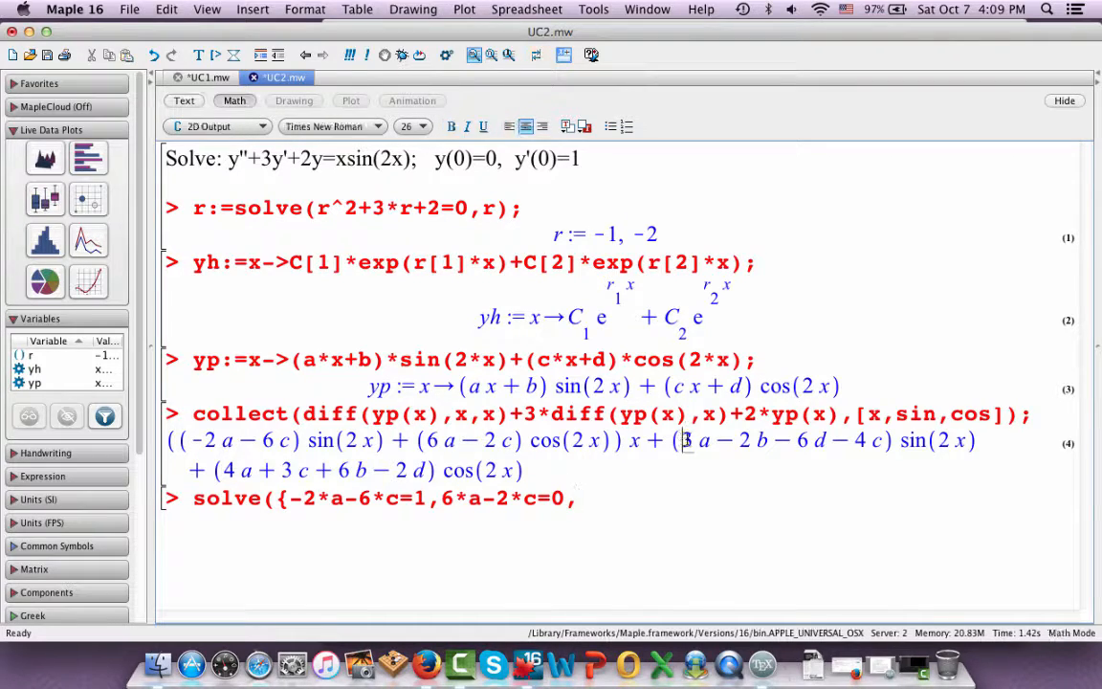
{"action": "left_click_drag", "start_coordinate": [684, 440], "coordinate": [878, 441]}
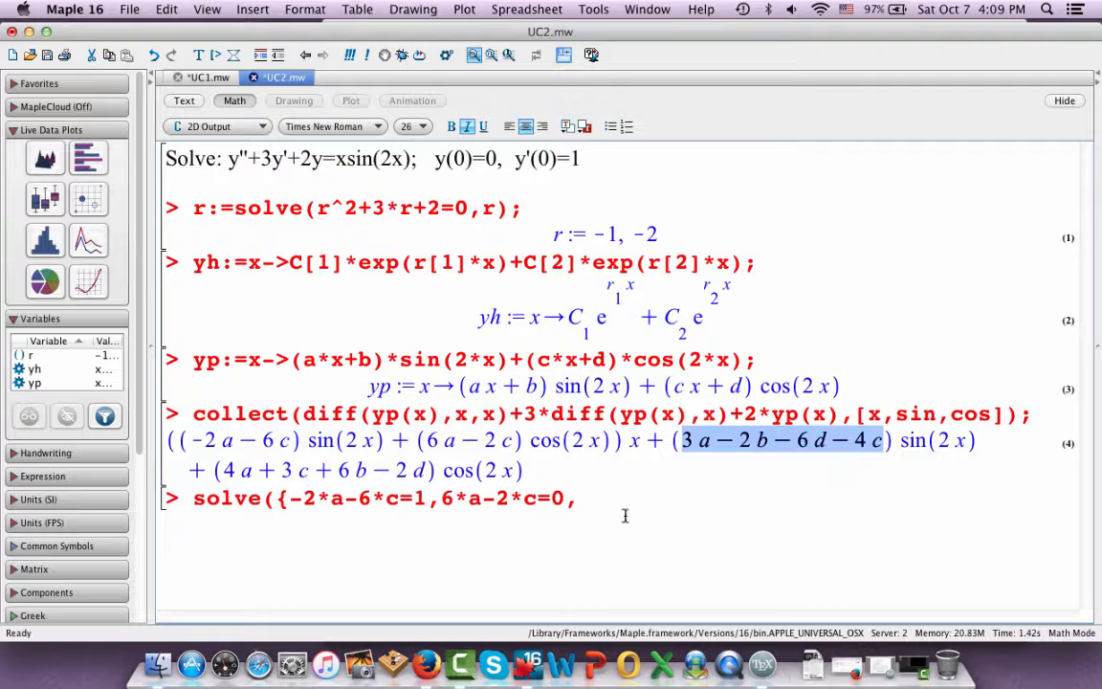
{"action": "left_click", "coordinate": [580, 497]}
{"action": "key", "text": "super+v"}
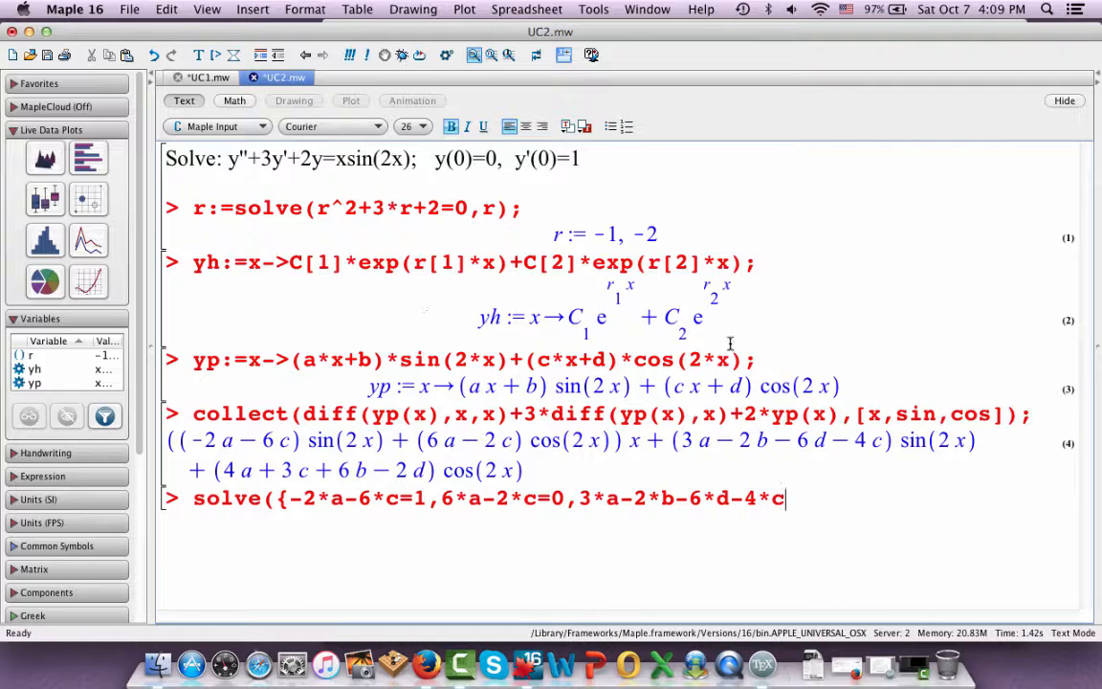
{"action": "type", "text": "=0,"}
Add the cos(2x) coefficient to the solve set as the equation 4*a+3*c+6*b-2*d=0
{"action": "left_click_drag", "start_coordinate": [215, 469], "coordinate": [373, 469]}
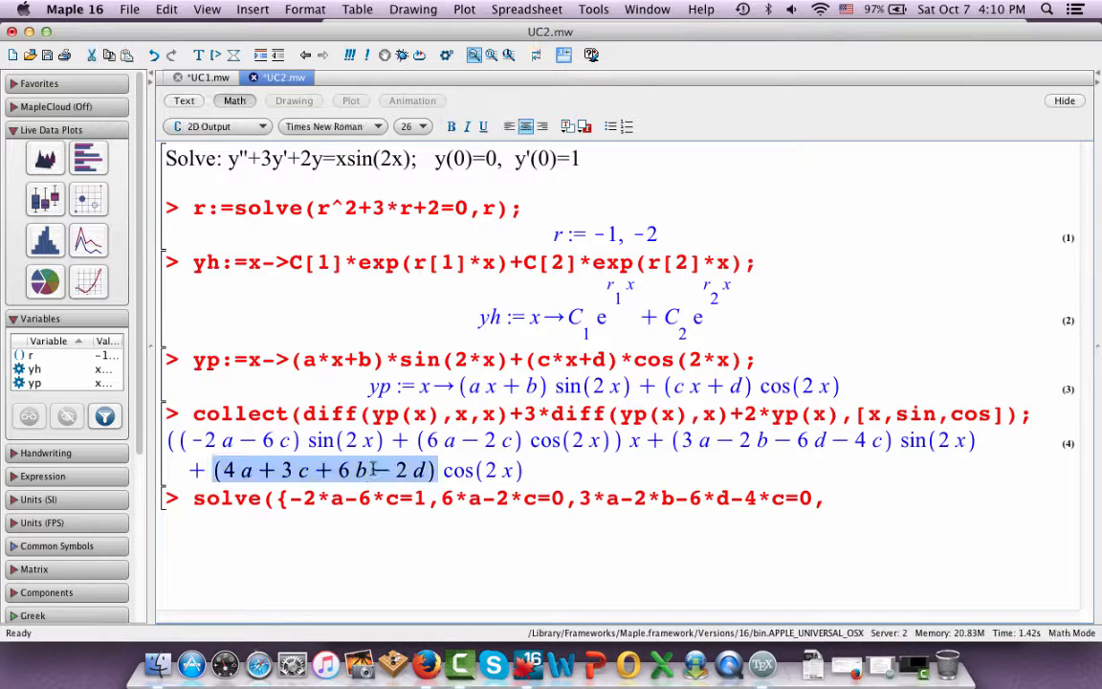
{"action": "double_click", "coordinate": [231, 470]}
{"action": "double_click", "coordinate": [220, 470]}
{"action": "left_click_drag", "start_coordinate": [433, 471], "coordinate": [422, 474]}
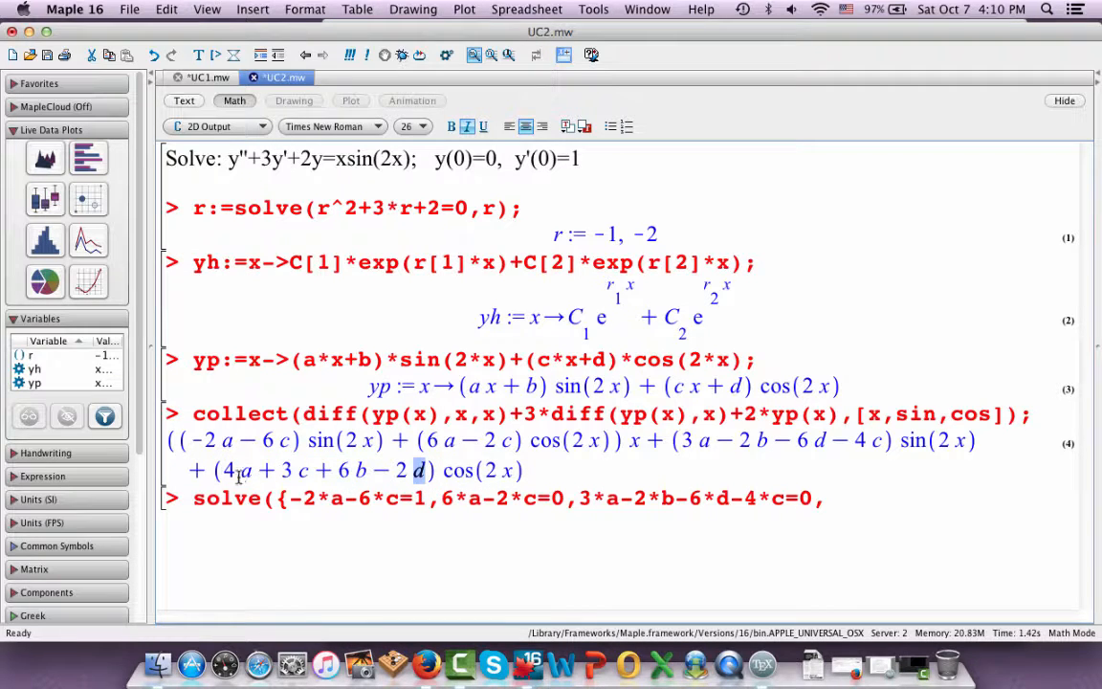
{"action": "left_click_drag", "start_coordinate": [222, 469], "coordinate": [426, 469]}
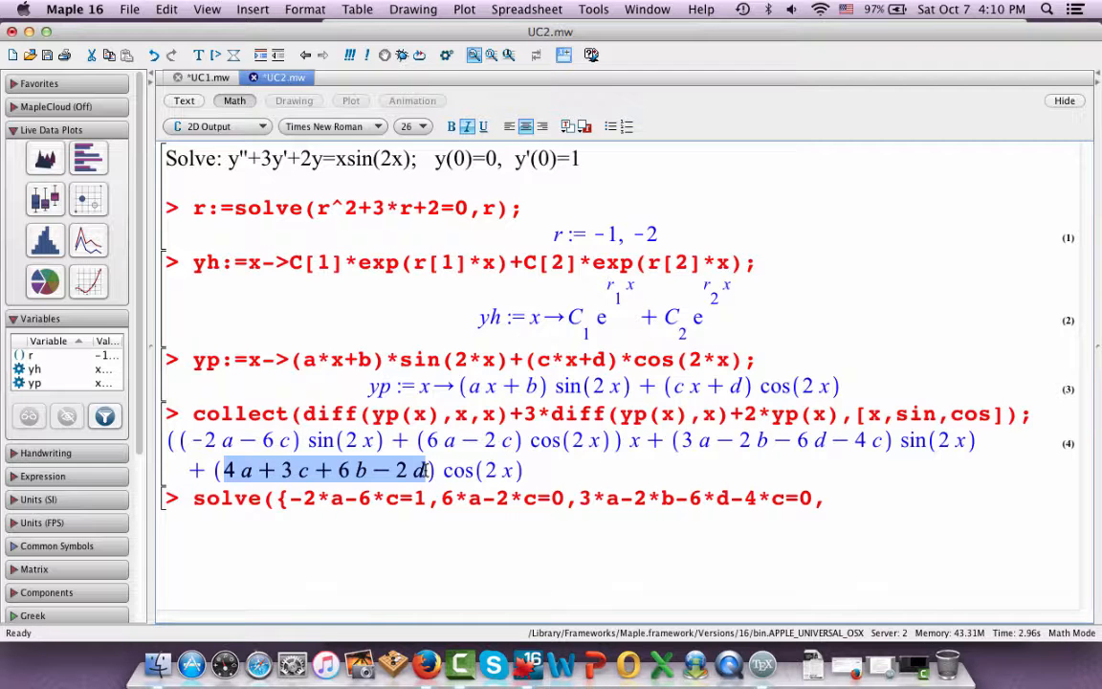
{"action": "left_click", "coordinate": [828, 498]}
{"action": "key", "text": "super+v"}
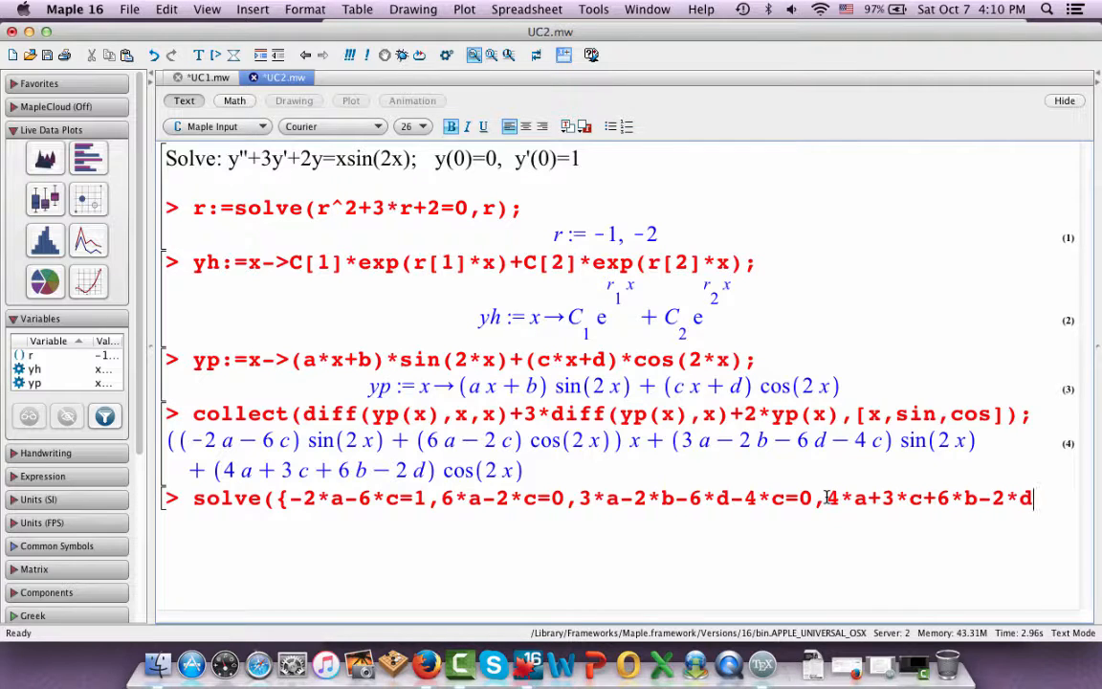
{"action": "type", "text": "=0},{a,b,c,"}
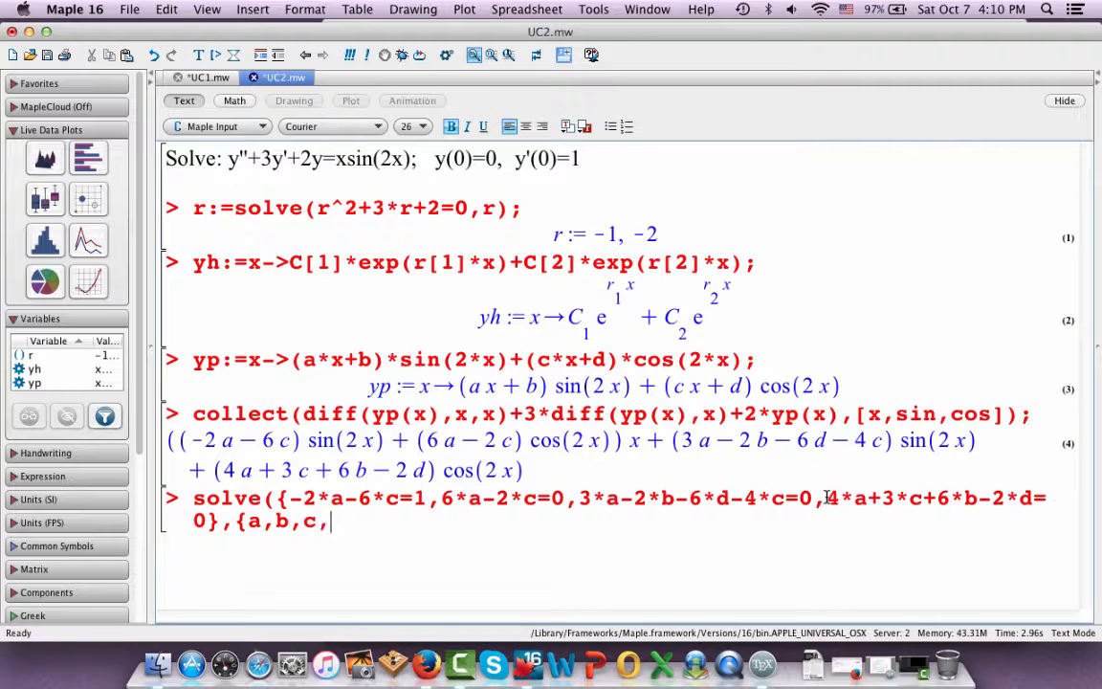
{"action": "type", "text": "d});"}
Close the equation set, add the unknowns {a,b,c,d} to the solve command and execute it
{"action": "key", "text": "Return"}
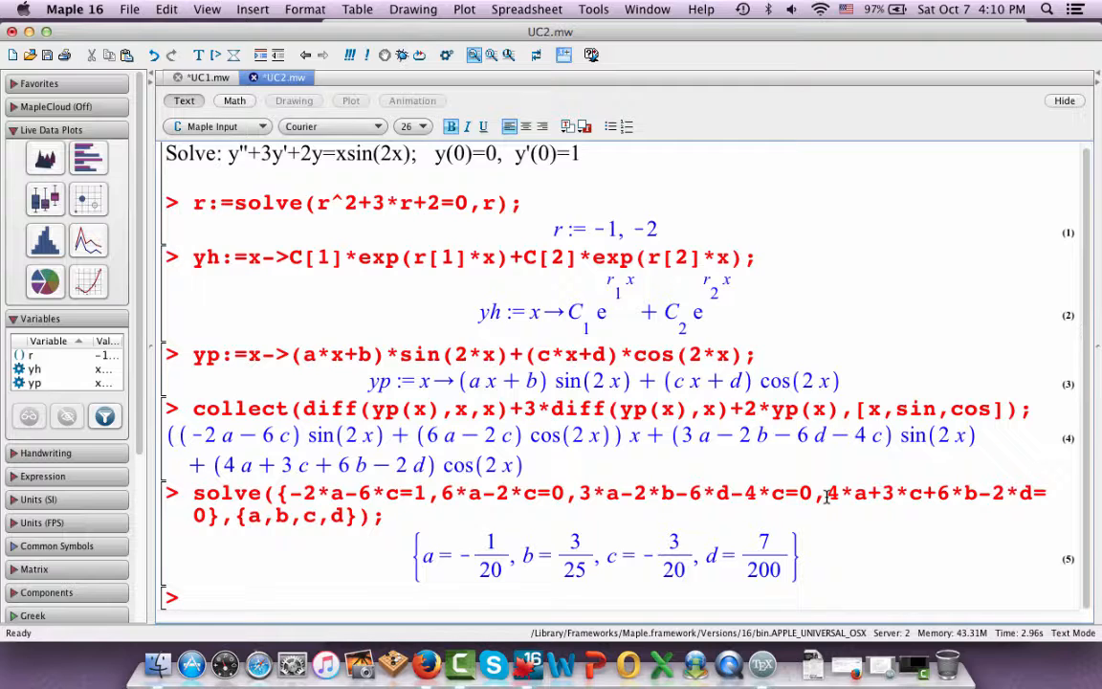
Wrap the solve command for a, b, c and d in assign( ) and execute it
{"action": "left_click", "coordinate": [192, 492]}
{"action": "type", "text": "assign"}
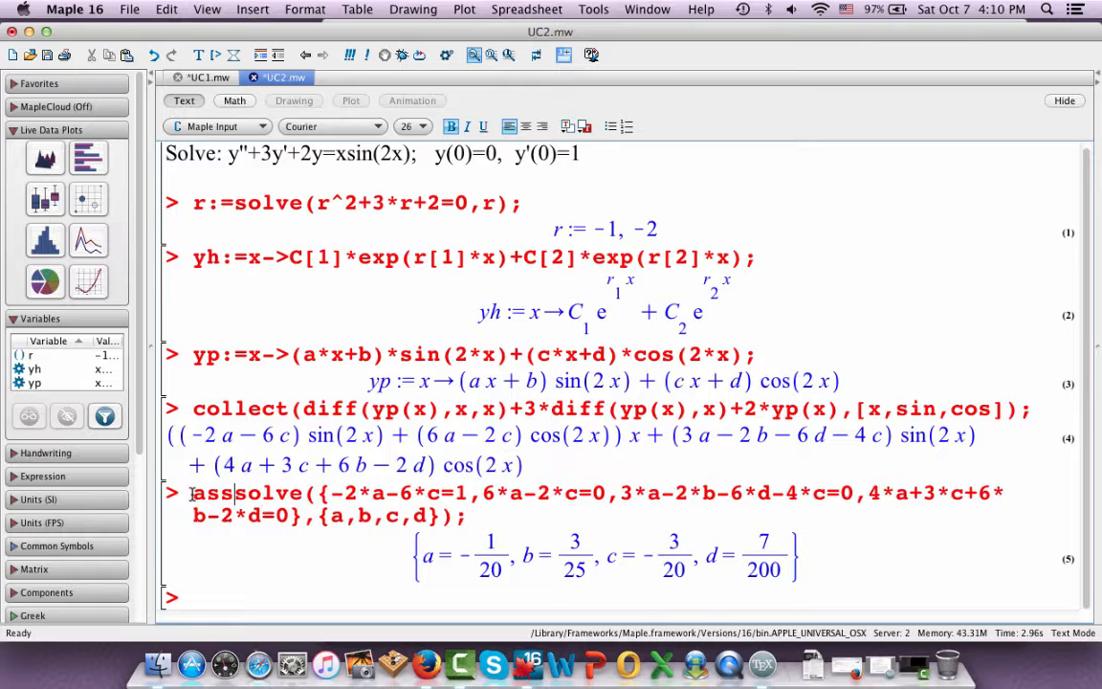
{"action": "type", "text": "("}
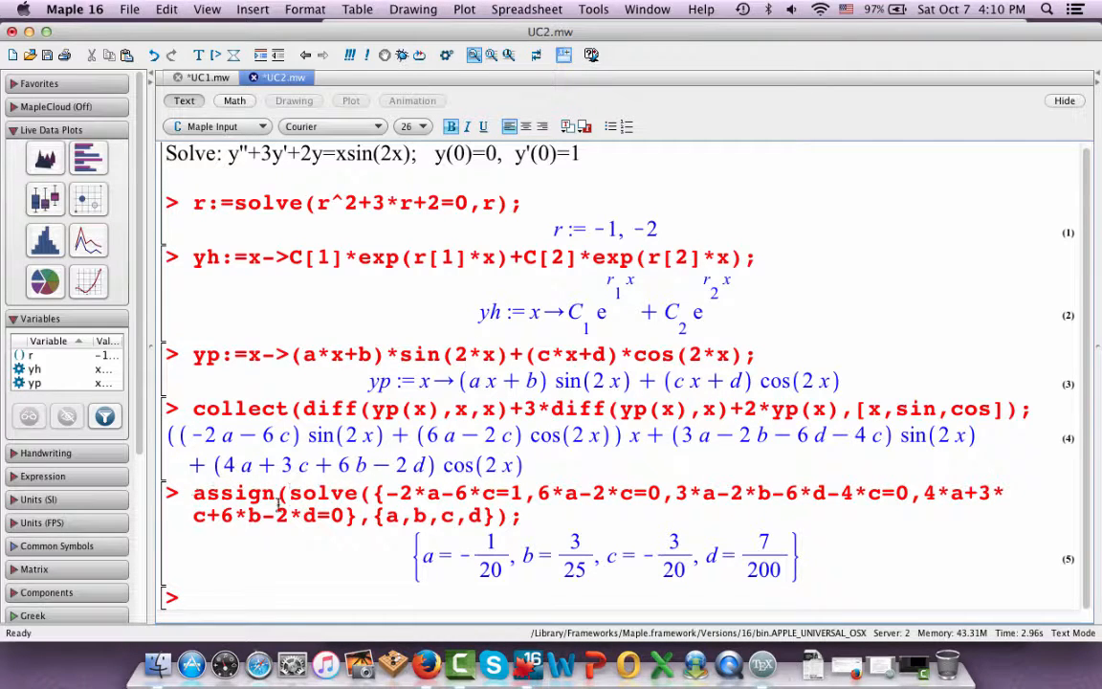
{"action": "left_click", "coordinate": [515, 516]}
{"action": "type", "text": ")"}
{"action": "key", "text": "Return"}
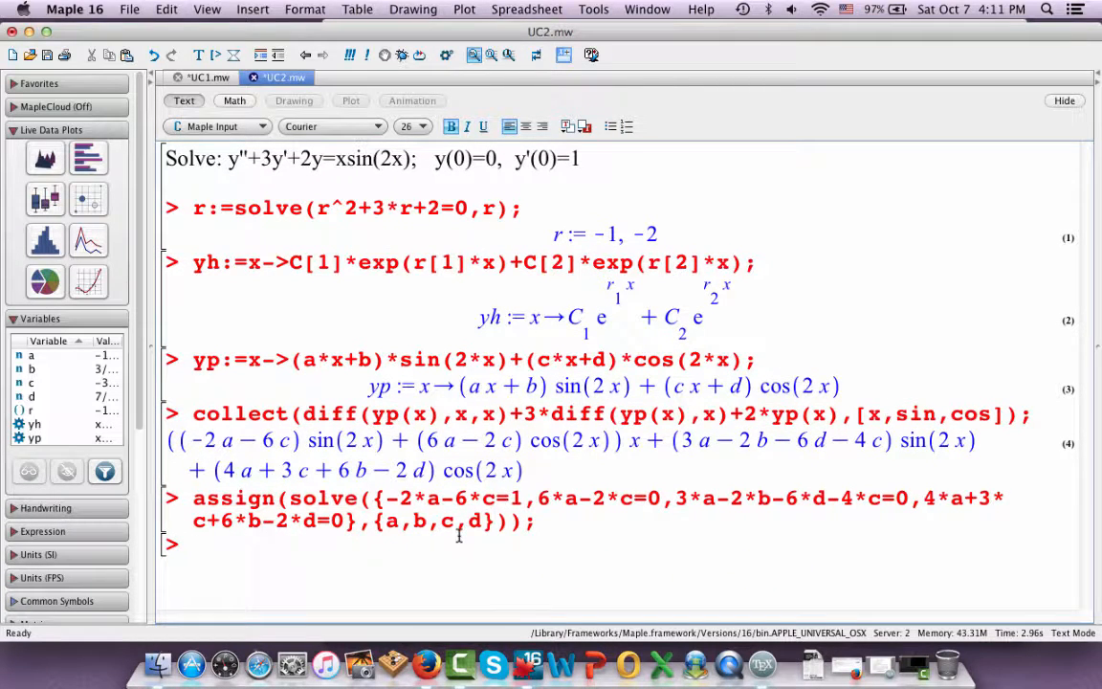
Evaluate yp(x); to display the particular solution with the assigned coefficients
{"action": "type", "text": "yp(x);"}
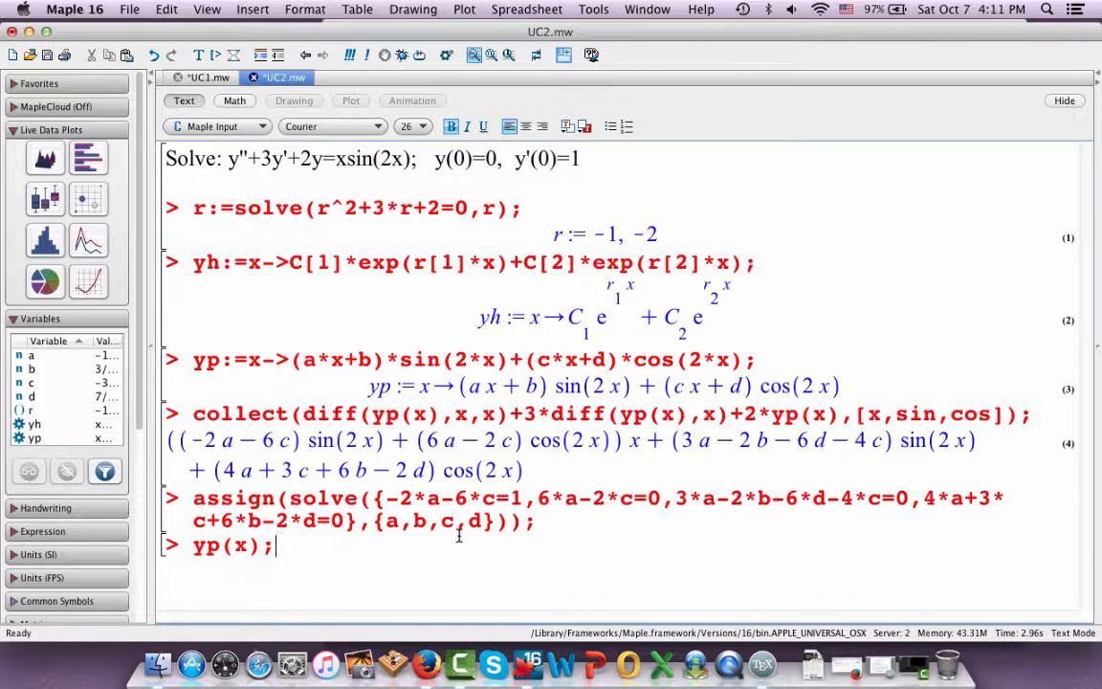
{"action": "key", "text": "Return"}
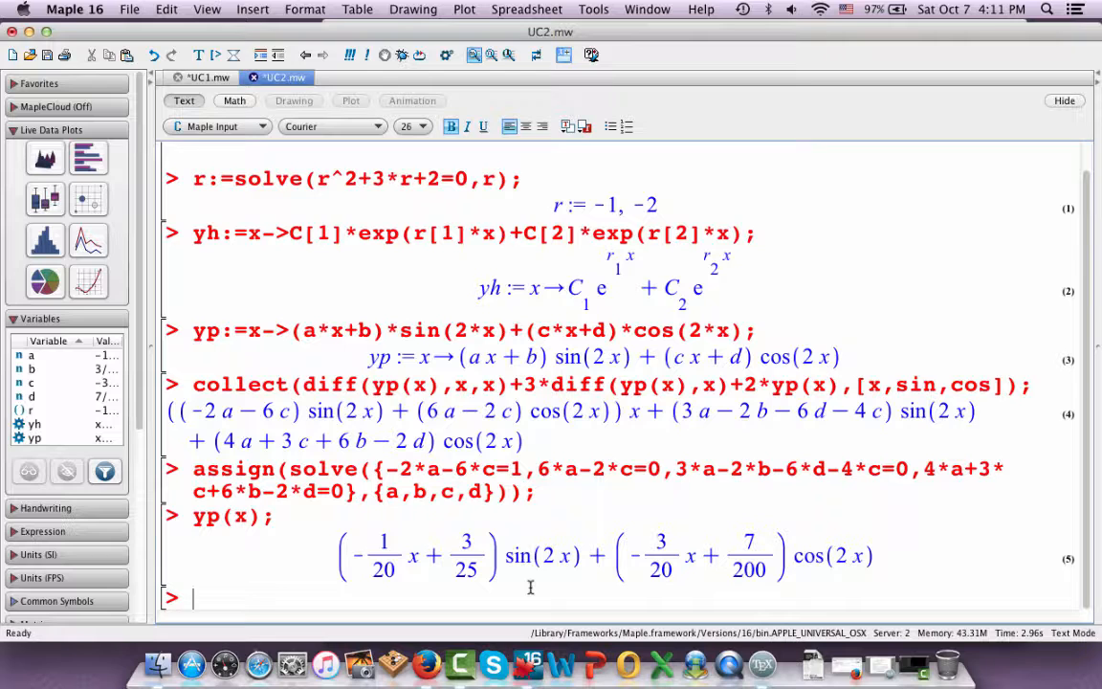
Replace the yp(x); command with the general solution definition y:=x->yh(x)+yp(x); and execute it
{"action": "left_click_drag", "start_coordinate": [277, 516], "coordinate": [195, 517]}
{"action": "key", "text": "BackSpace"}
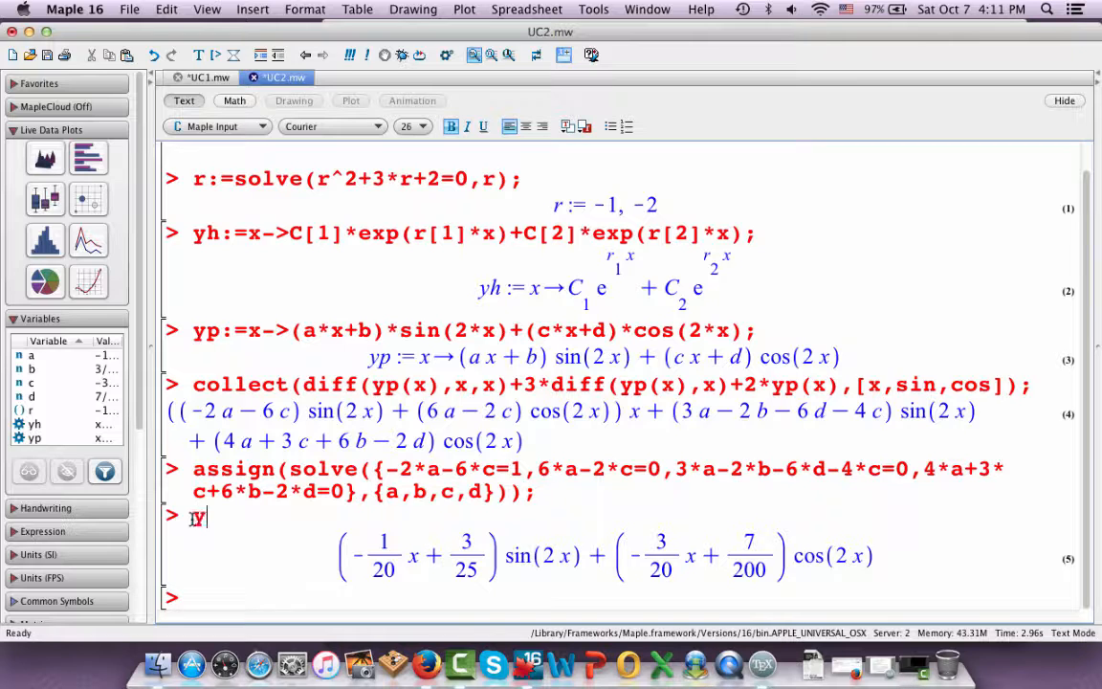
{"action": "type", "text": ":=x->yh("}
{"action": "type", "text": "x)+yp"}
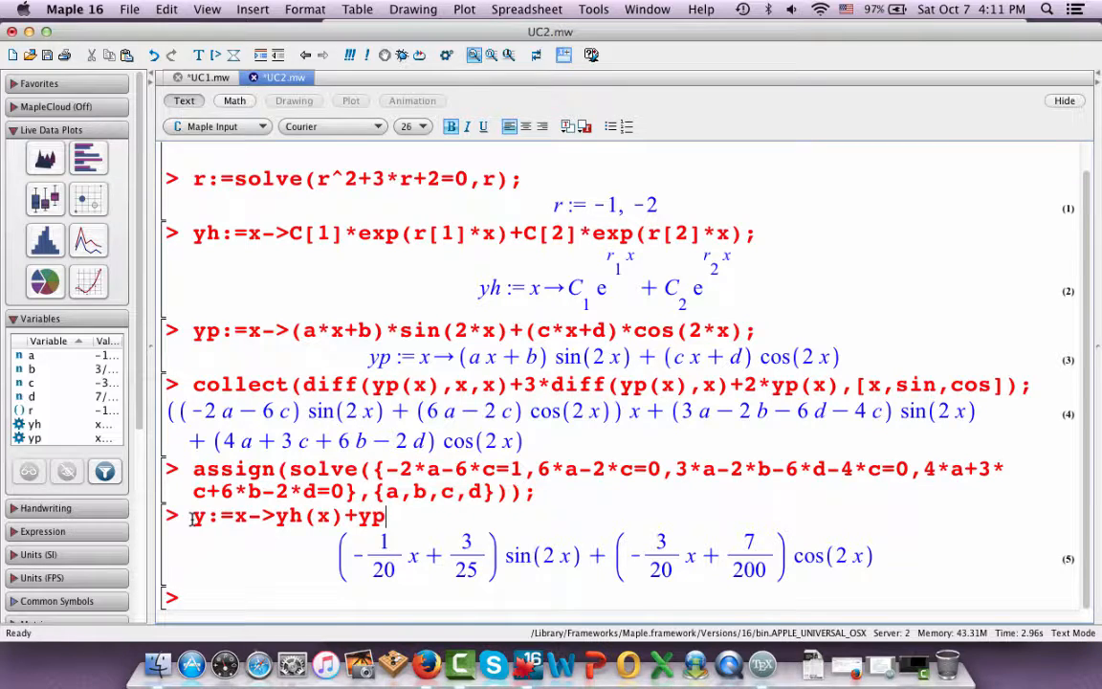
{"action": "type", "text": "(x);"}
{"action": "key", "text": "Return"}
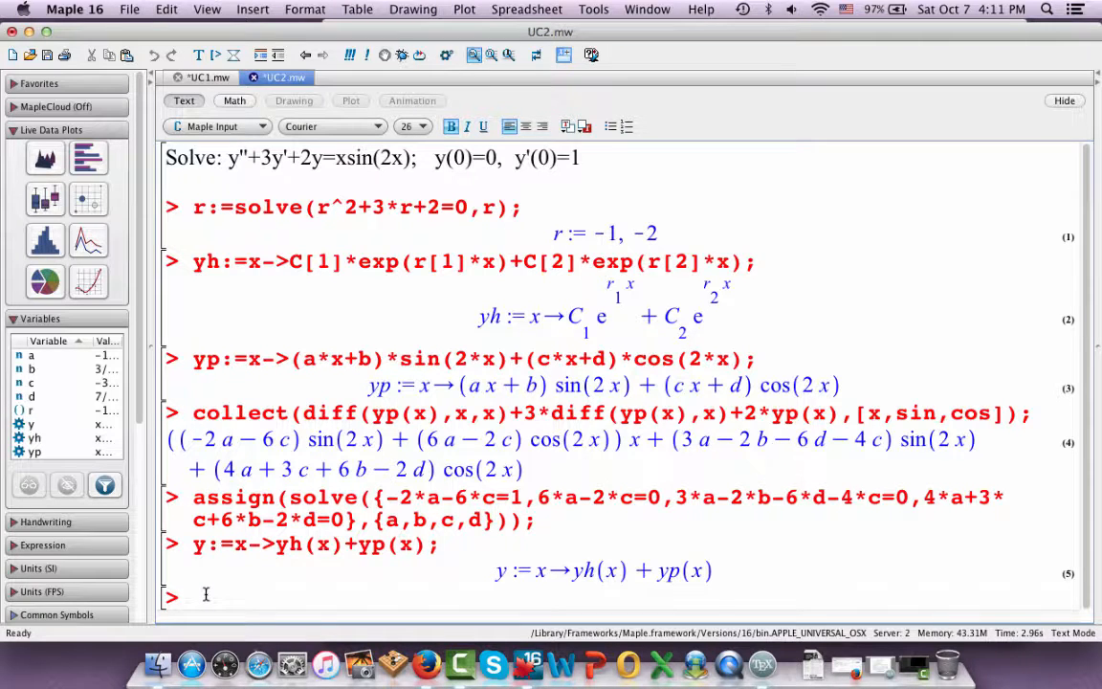
Evaluate y(x); and examine the general solution's homogeneous and particular parts against the original problem
{"action": "type", "text": "y(x);"}
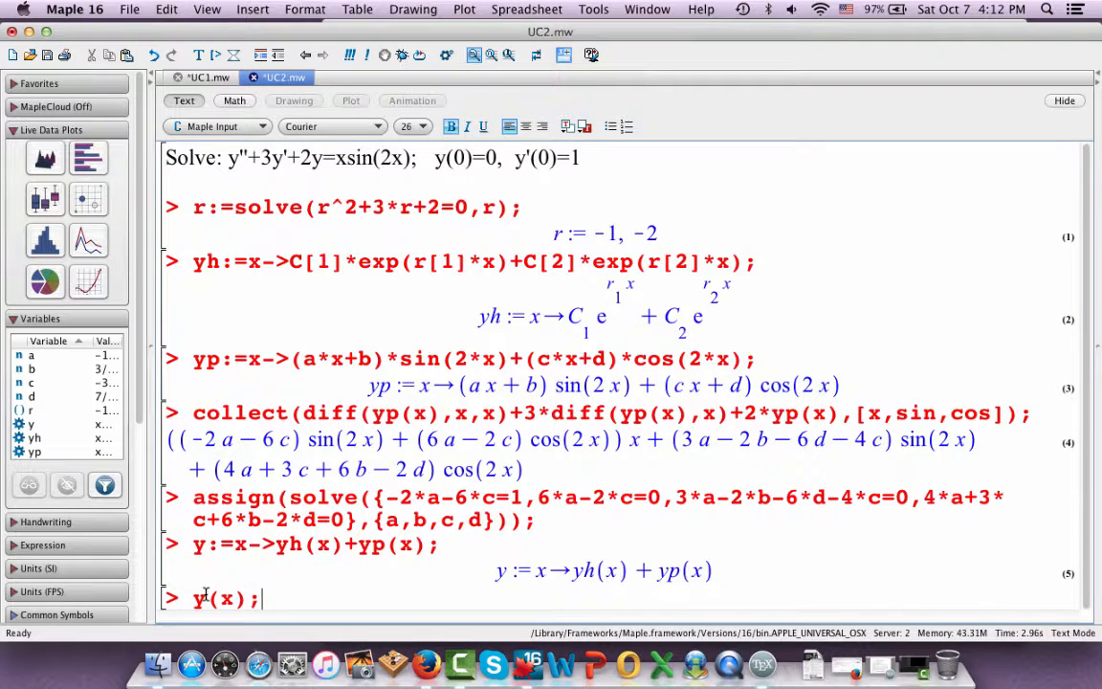
{"action": "key", "text": "Return"}
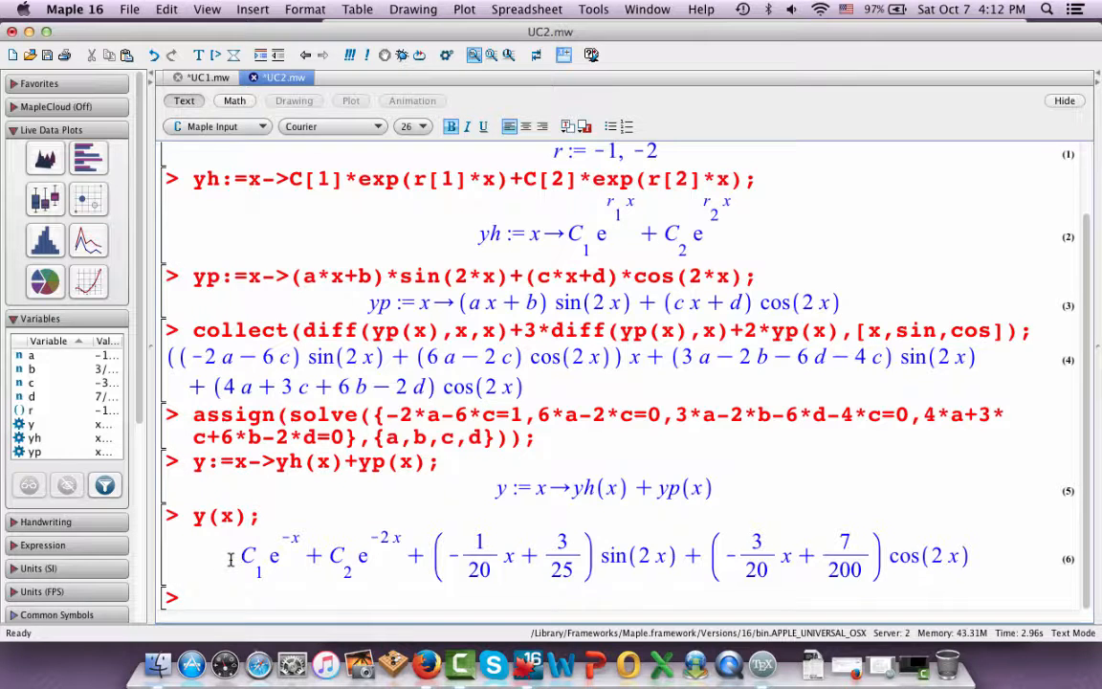
{"action": "left_click_drag", "start_coordinate": [230, 559], "coordinate": [964, 566]}
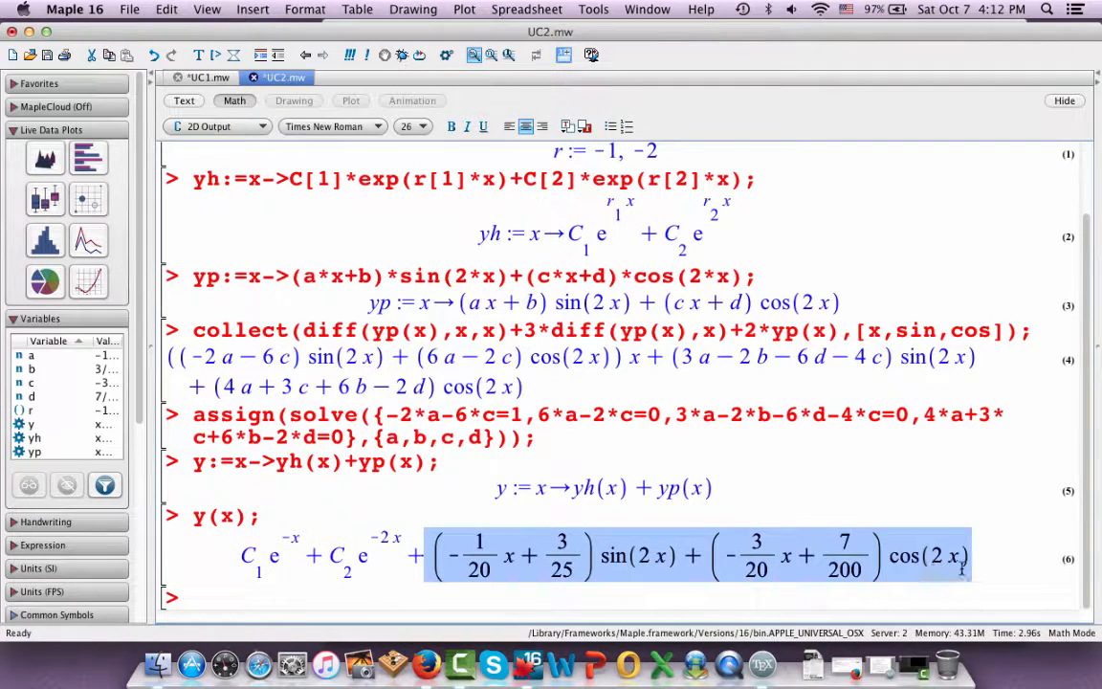
{"action": "left_click", "coordinate": [961, 569]}
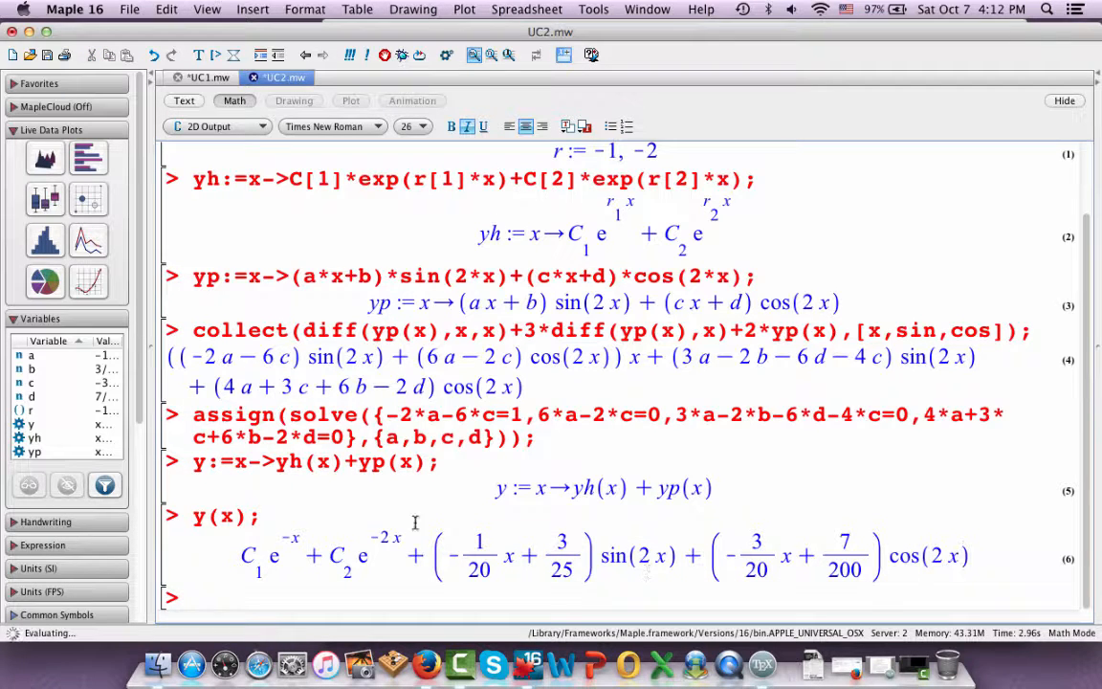
{"action": "left_click", "coordinate": [262, 516]}
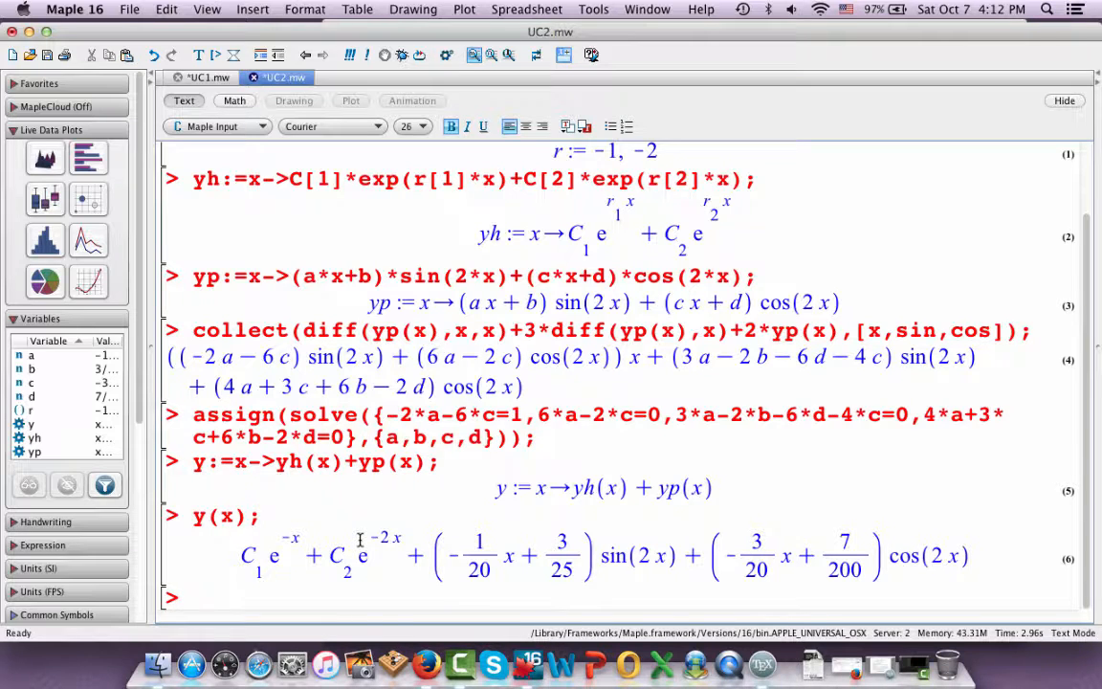
{"action": "scroll", "coordinate": [477, 244], "scroll_direction": "up", "scroll_amount": 5}
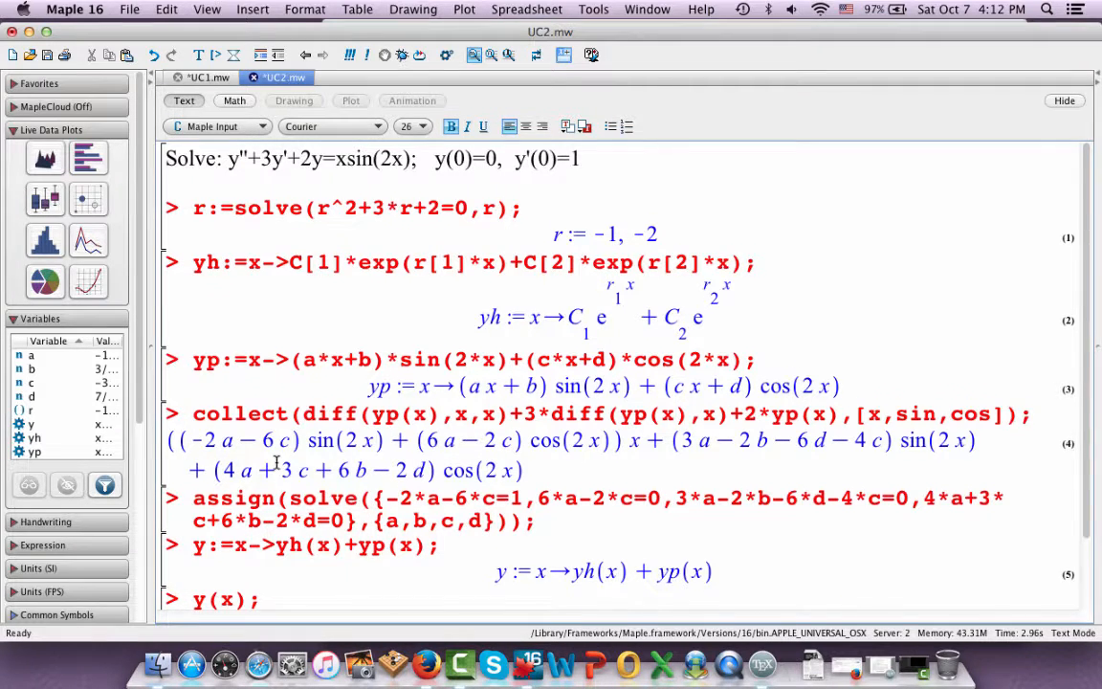
{"action": "key", "text": "Return"}
Replace the y(x); command with the start of a solve command containing the first initial condition, solve({y(0)=0,
{"action": "triple_click", "coordinate": [185, 517]}
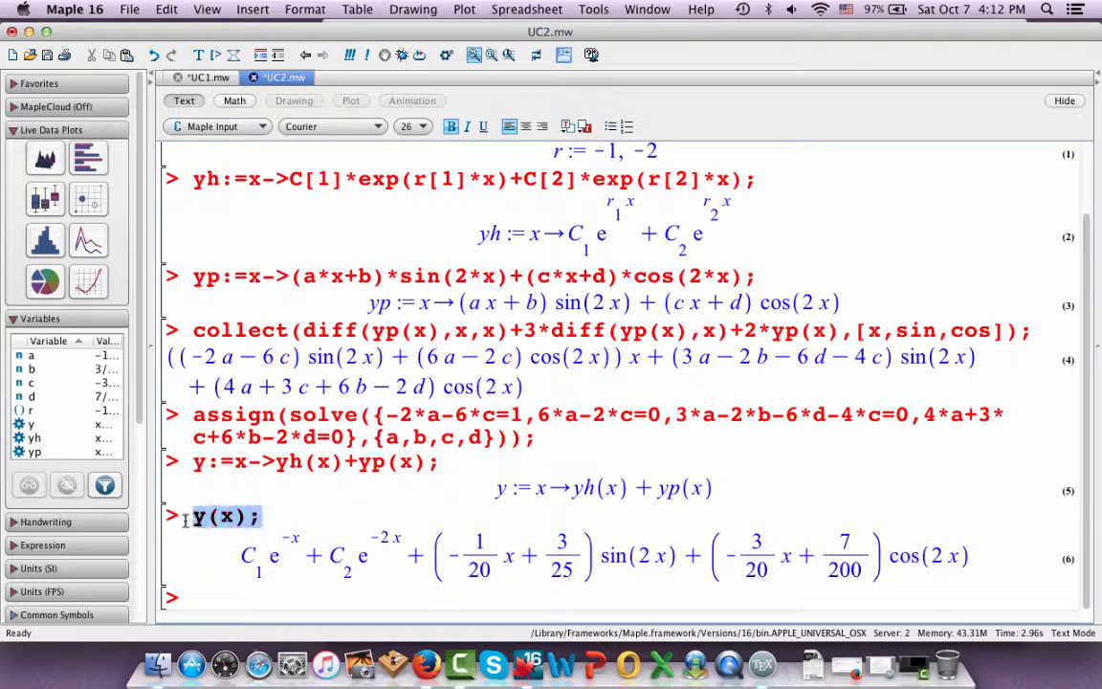
{"action": "key", "text": "BackSpace"}
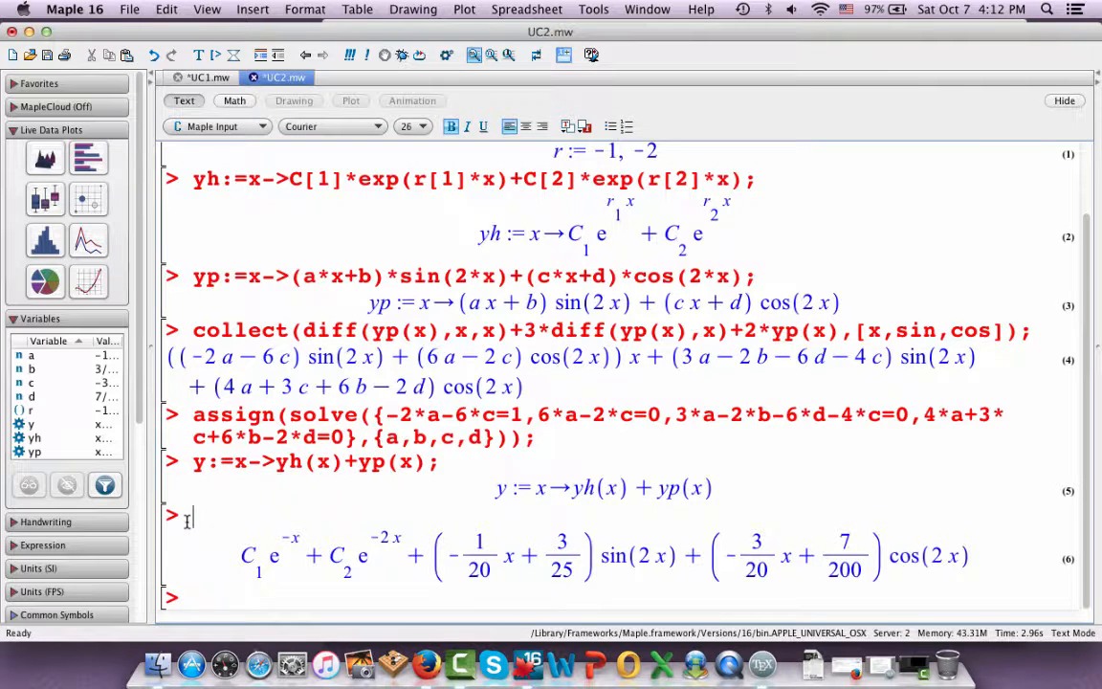
{"action": "type", "text": "solve({"}
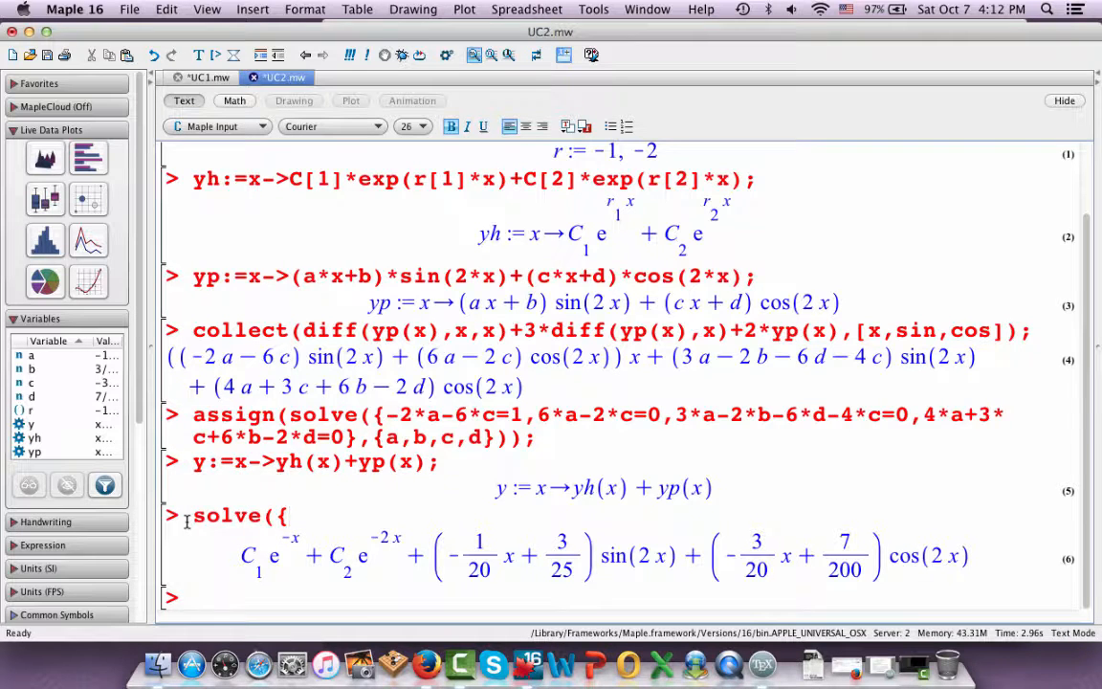
{"action": "type", "text": "y(0)="}
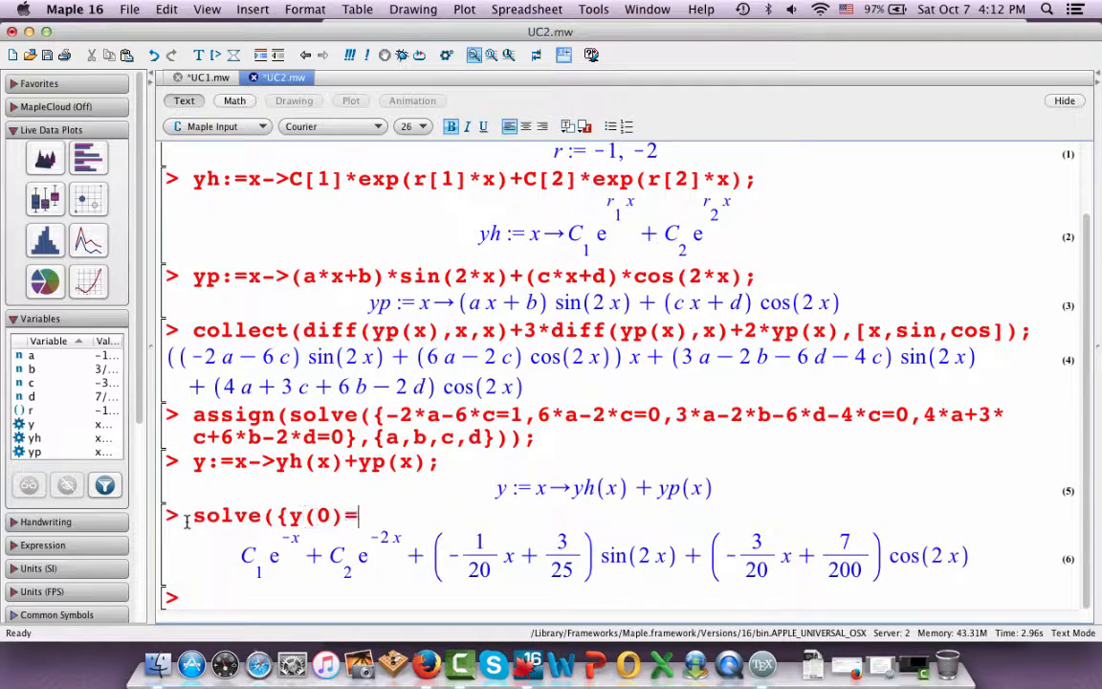
{"action": "type", "text": "0,"}
Add the derivative diff(y(x),x) as the second entry of the initial-condition set, following the problem statement
{"action": "scroll", "coordinate": [214, 401], "scroll_direction": "up", "scroll_amount": 3}
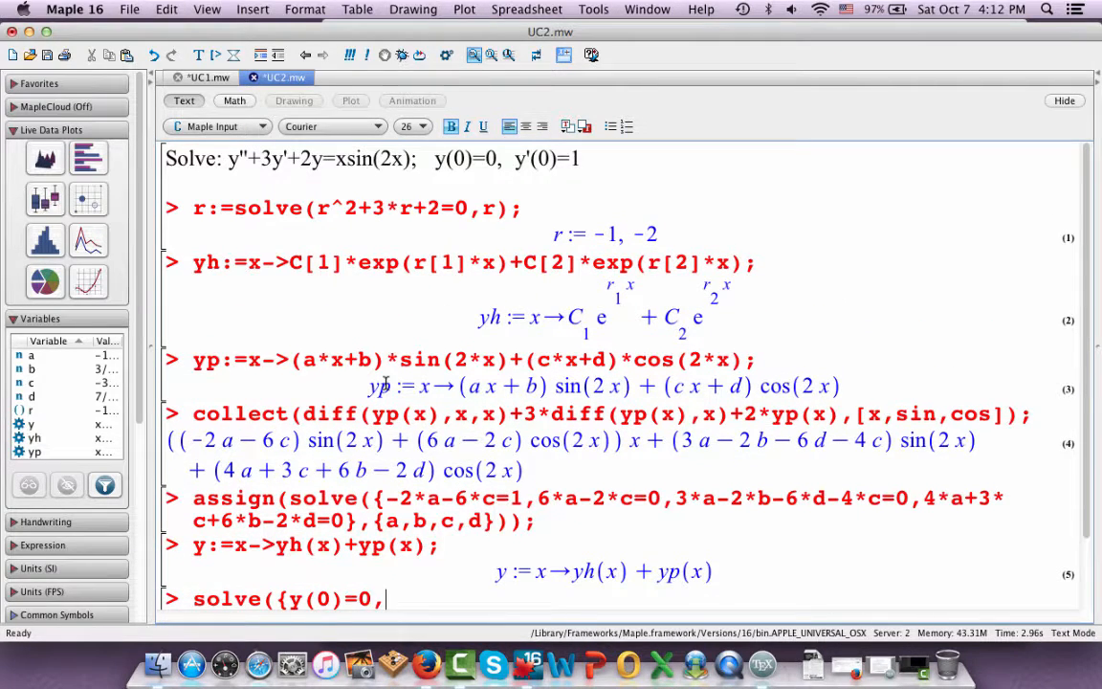
{"action": "key", "text": "Return"}
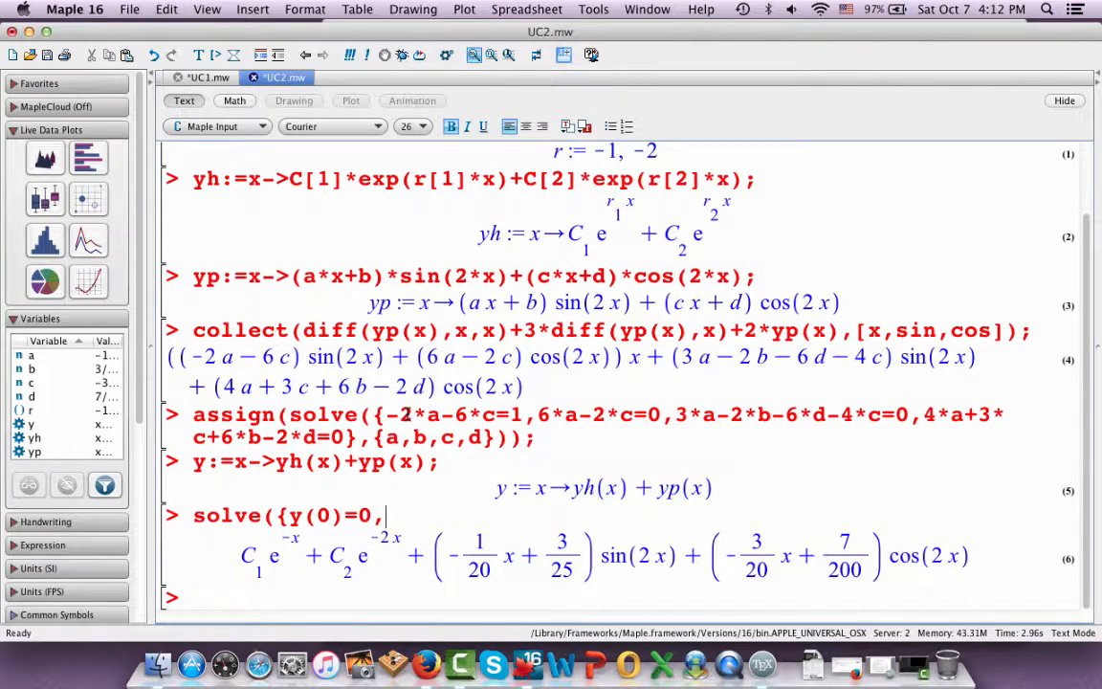
{"action": "type", "text": "diff(y"}
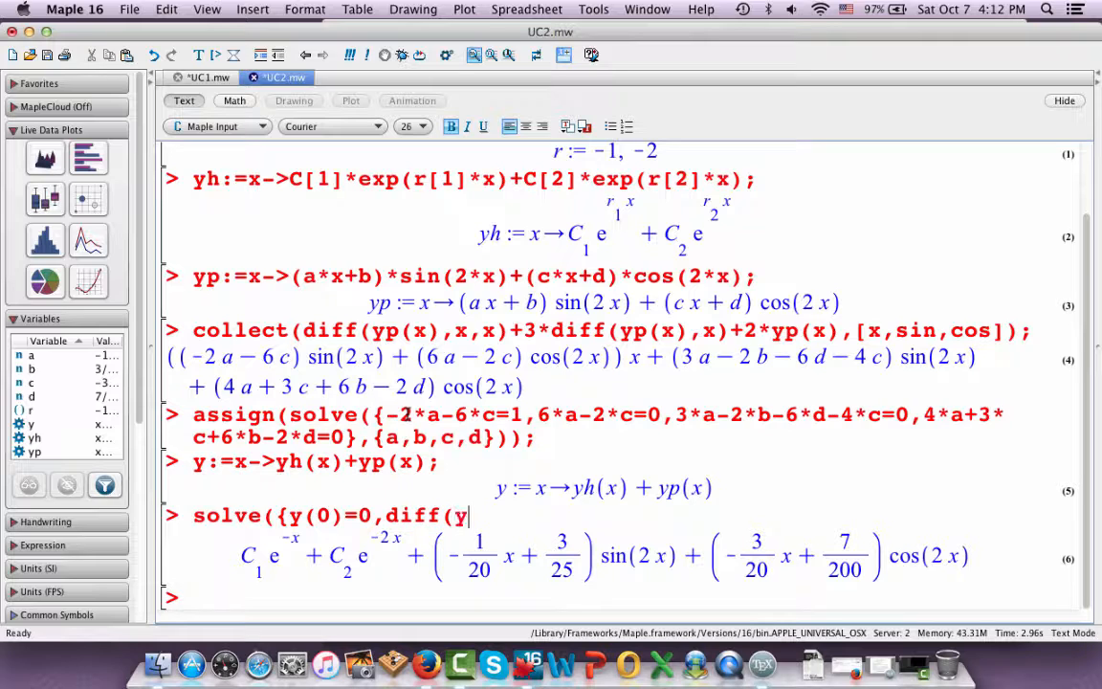
{"action": "type", "text": "(x),x)"}
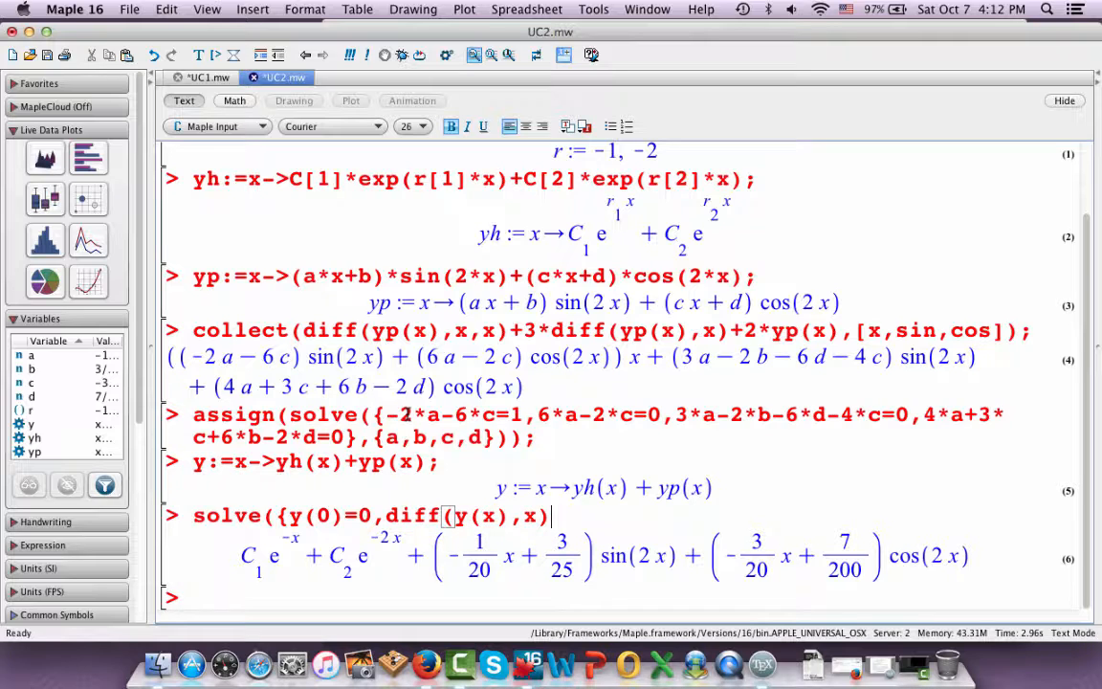
Wrap the derivative as eval(diff(y(x),x),x=0), set it equal to 1 and close the condition set
{"action": "left_click", "coordinate": [392, 517]}
{"action": "type", "text": "e"}
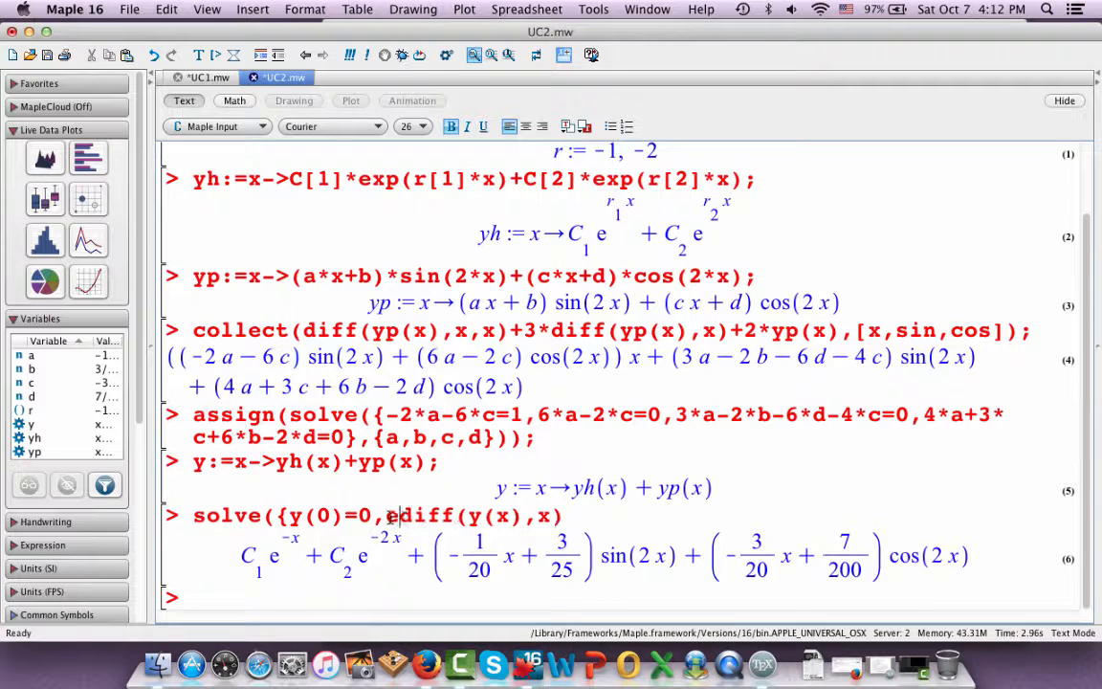
{"action": "type", "text": "val(diff(y(x"}
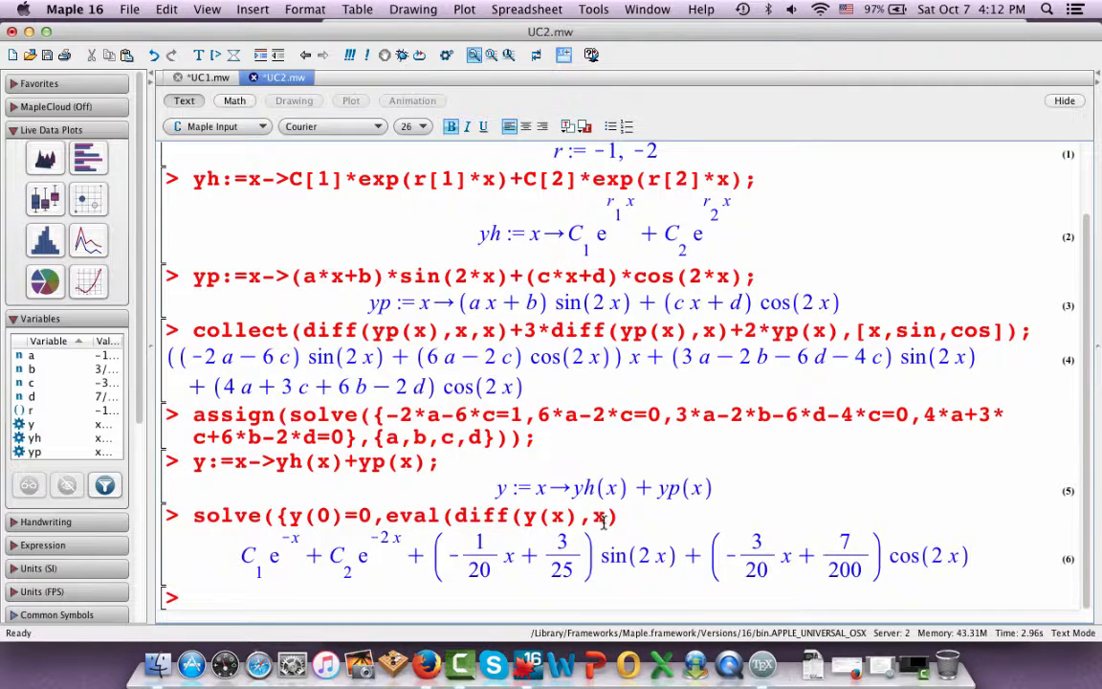
{"action": "type", "text": "),x),x=0"}
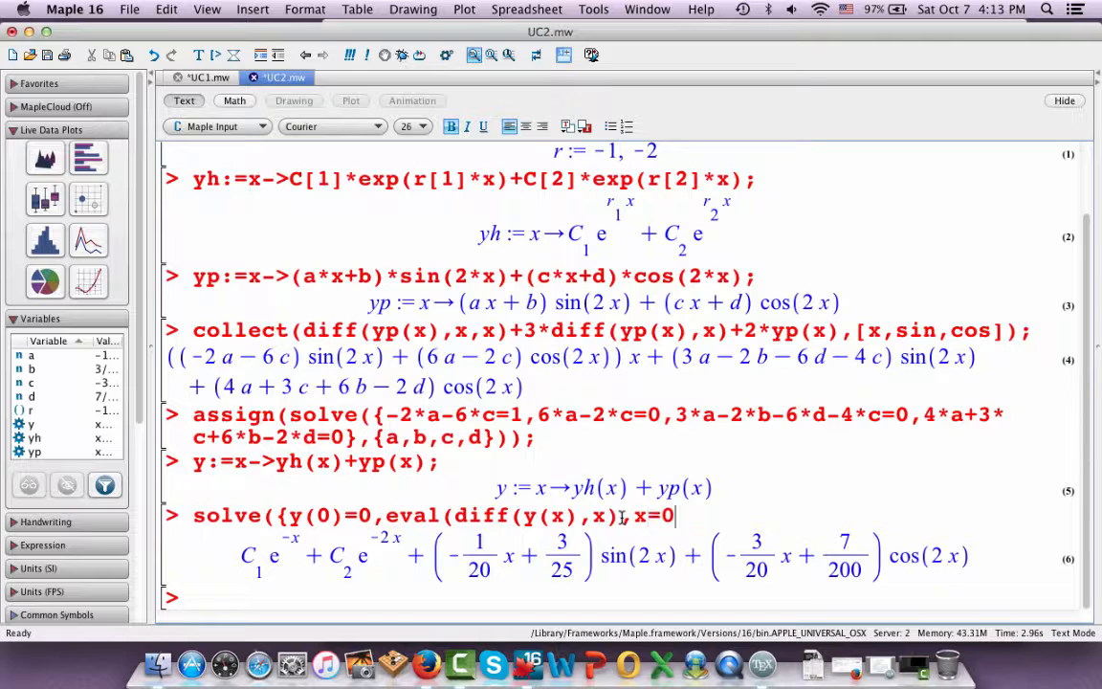
{"action": "type", "text": ")="}
{"action": "scroll", "coordinate": [608, 363], "scroll_direction": "up", "scroll_amount": 2}
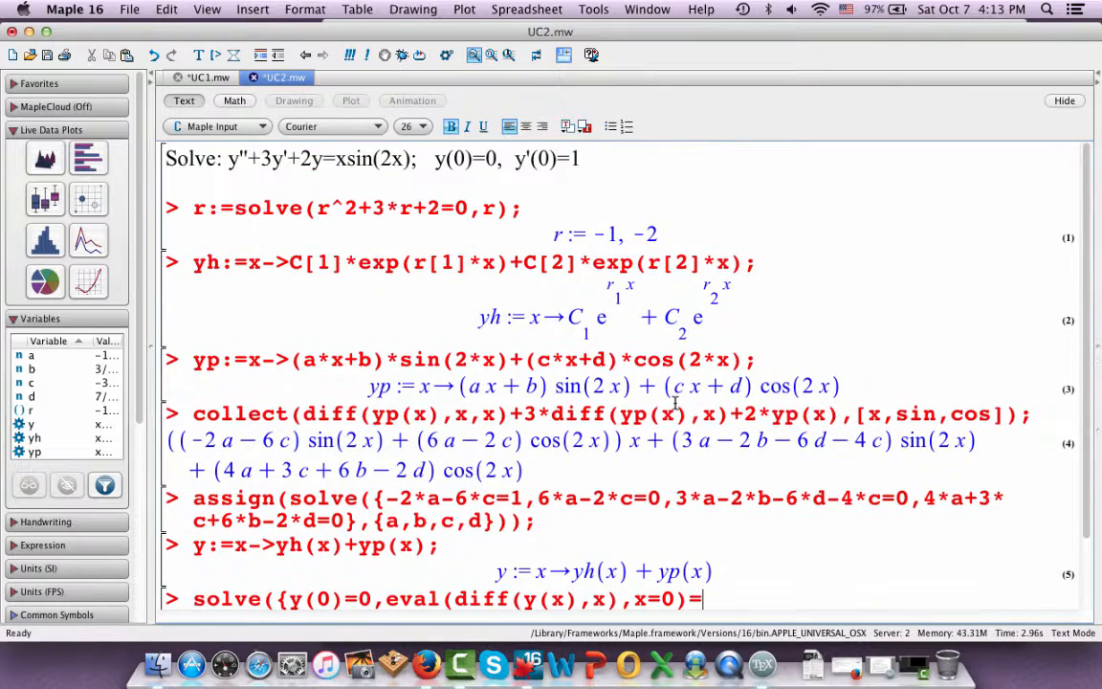
{"action": "type", "text": "1"}
{"action": "key", "text": "Return"}
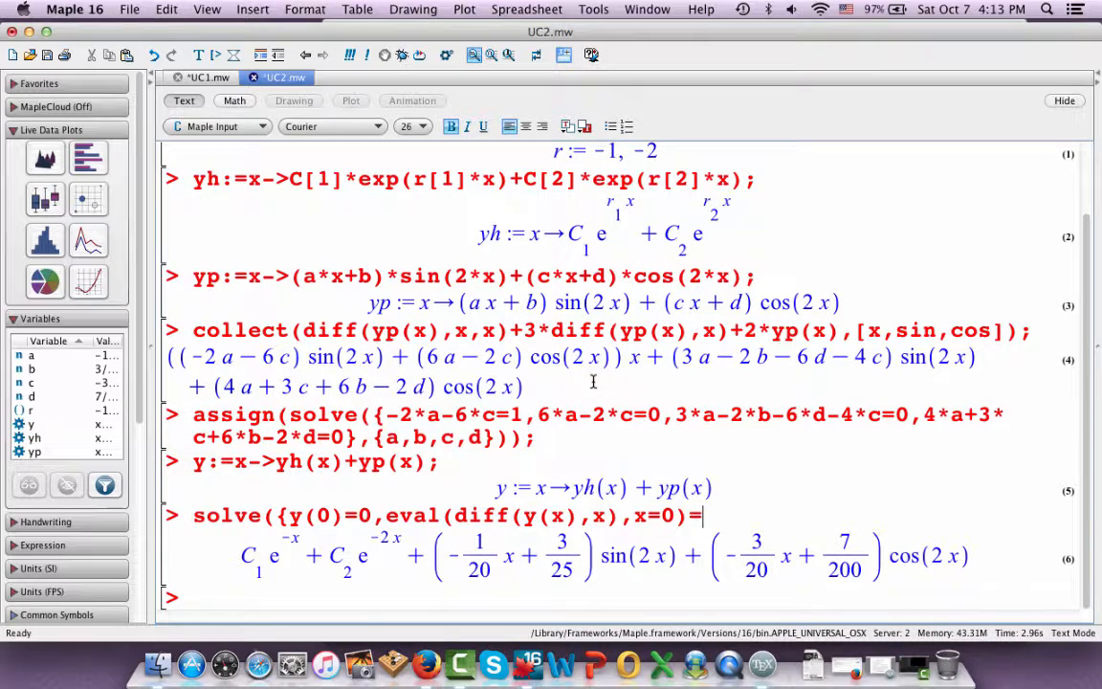
{"action": "type", "text": "}"}
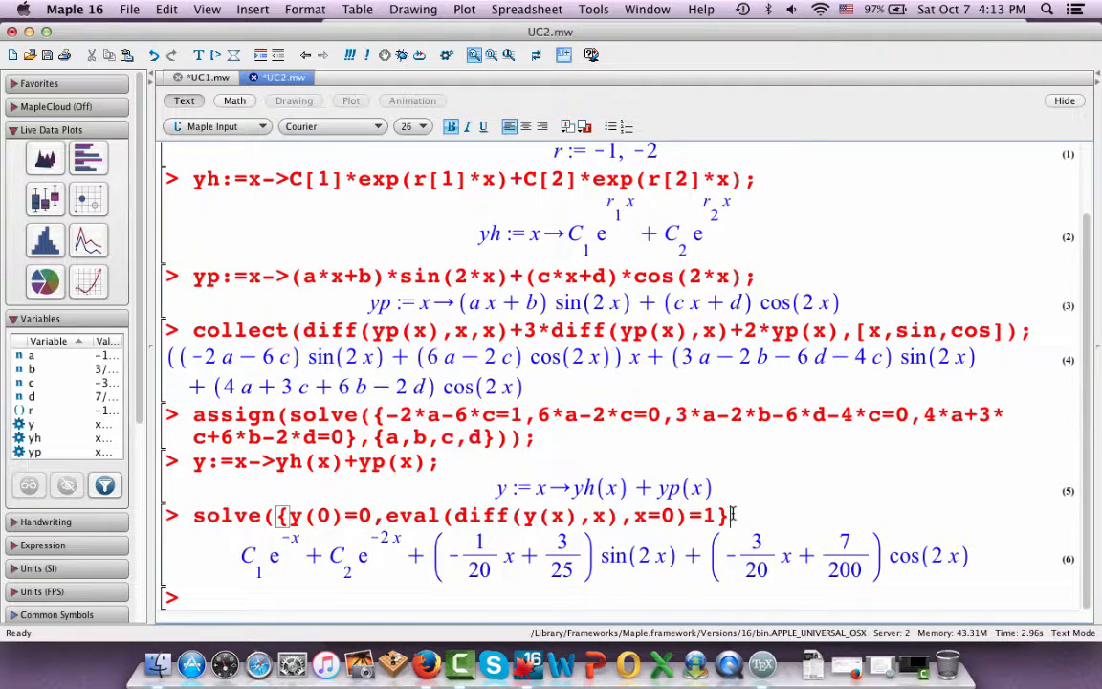
Add the unknowns {C[1],C[2]} to the initial-condition solve command and execute it
{"action": "type", "text": ",{C[1],C"}
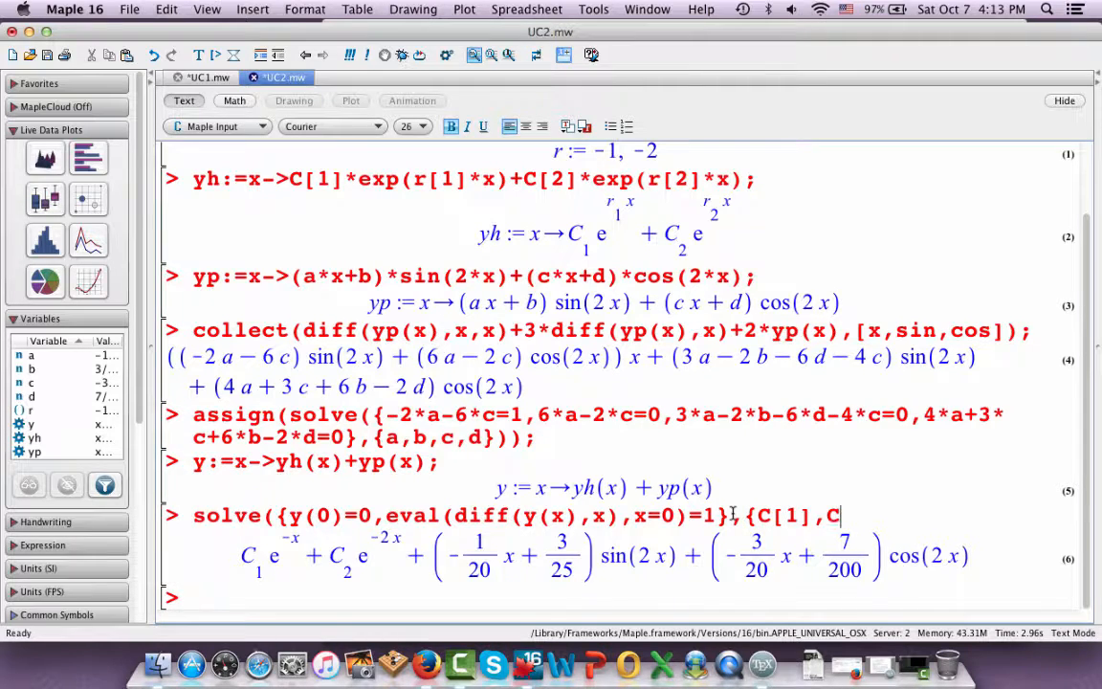
{"action": "type", "text": "[2]});"}
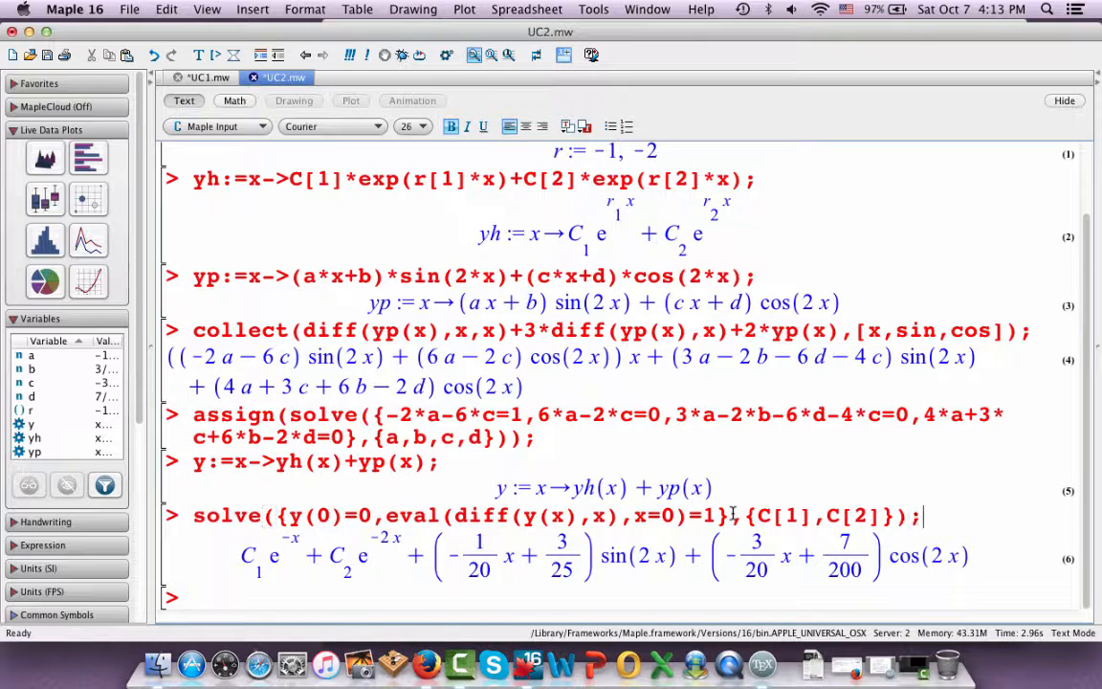
{"action": "key", "text": "Return"}
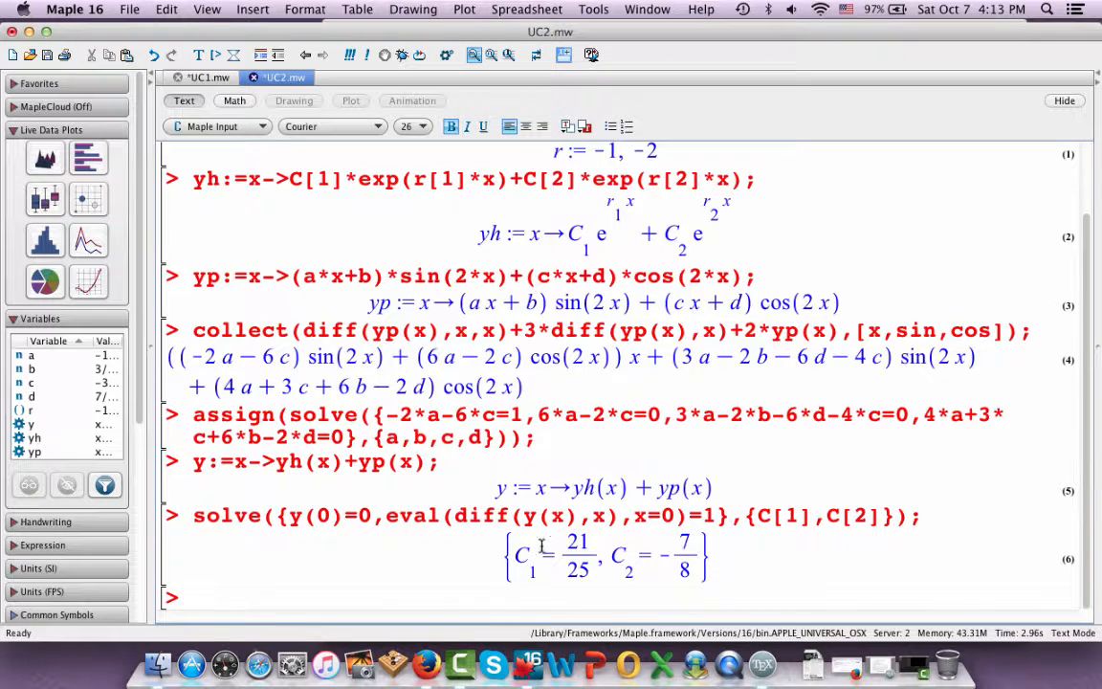
Wrap the solve command for C[1] and C[2] in assign( ) and execute it
{"action": "left_click", "coordinate": [195, 516]}
{"action": "type", "text": "assign("}
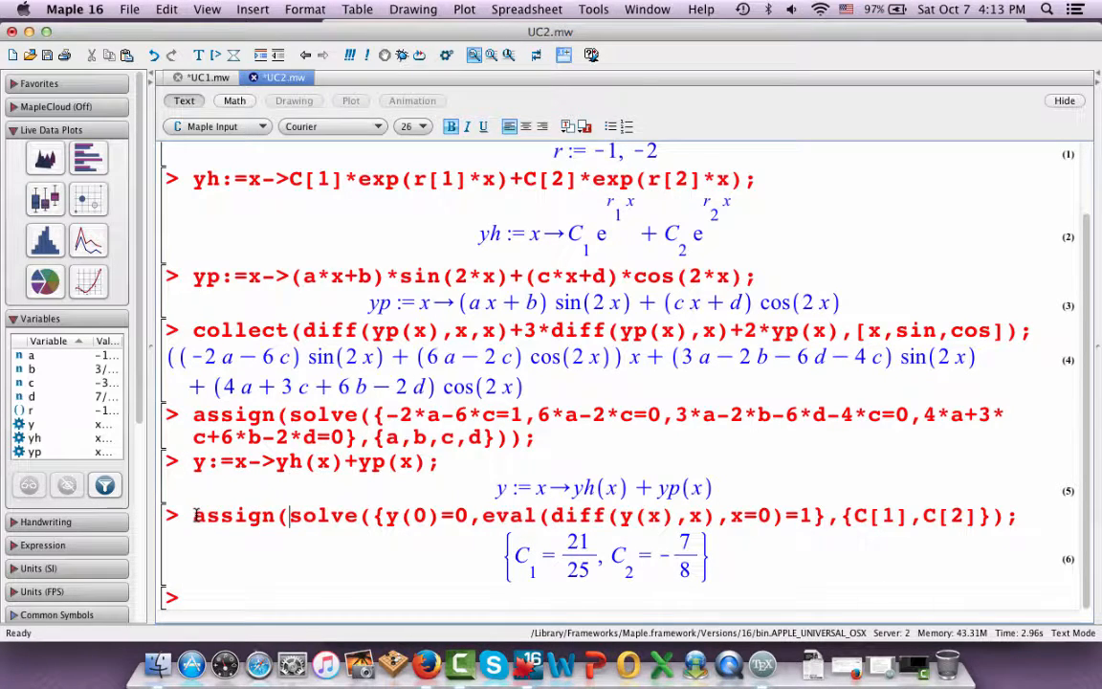
{"action": "left_click", "coordinate": [1000, 516]}
{"action": "type", "text": ")"}
{"action": "key", "text": "Return"}
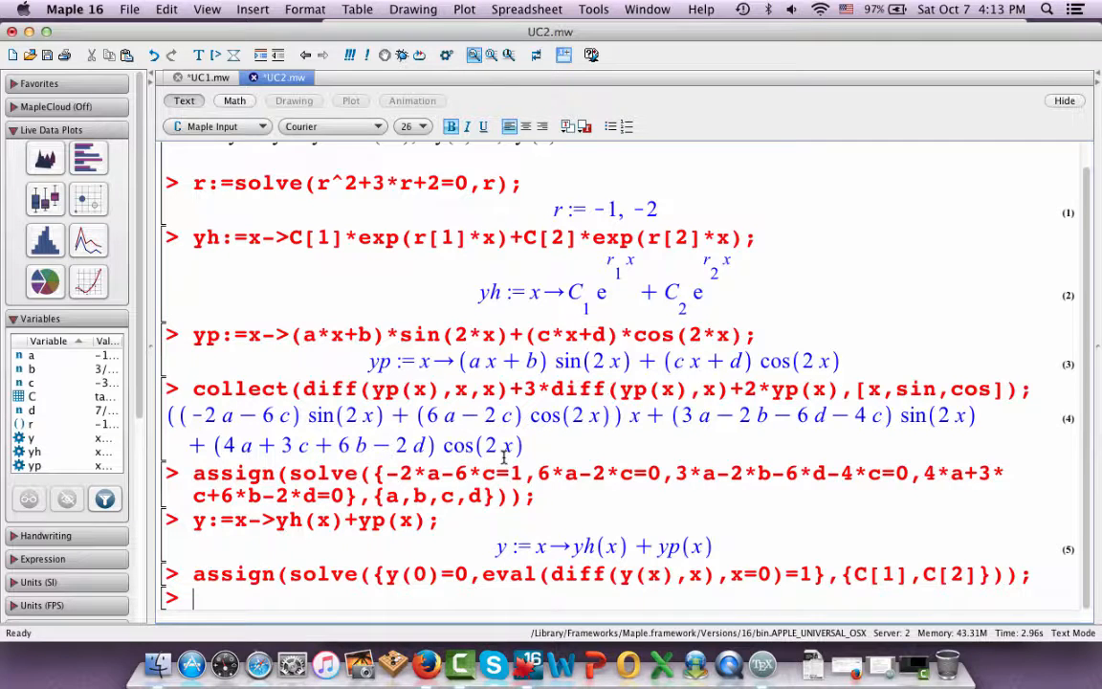
Execute y(x); to display the complete solution with the assigned constants
{"action": "type", "text": "y(x);"}
{"action": "key", "text": "Return"}
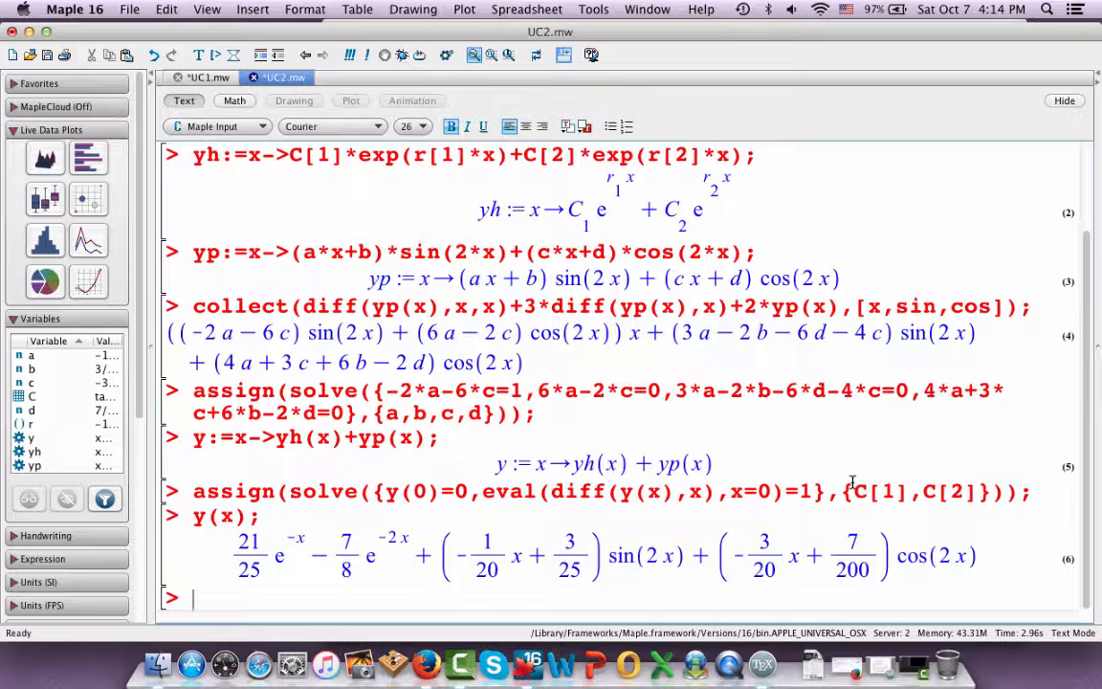
Substitute the solution into the equation's left-hand side by executing diff(y(x),x,x)+3*diff(y(x),x)+2*y(x);
{"action": "type", "text": "diff(y(x),x"}
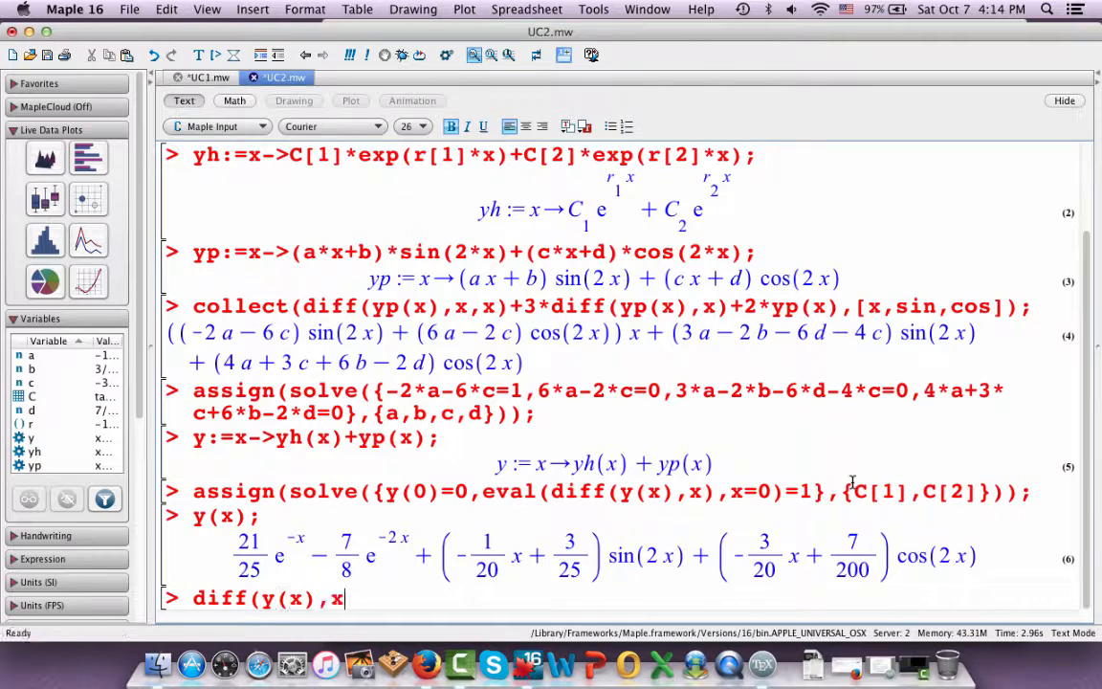
{"action": "type", "text": ",x)+3"}
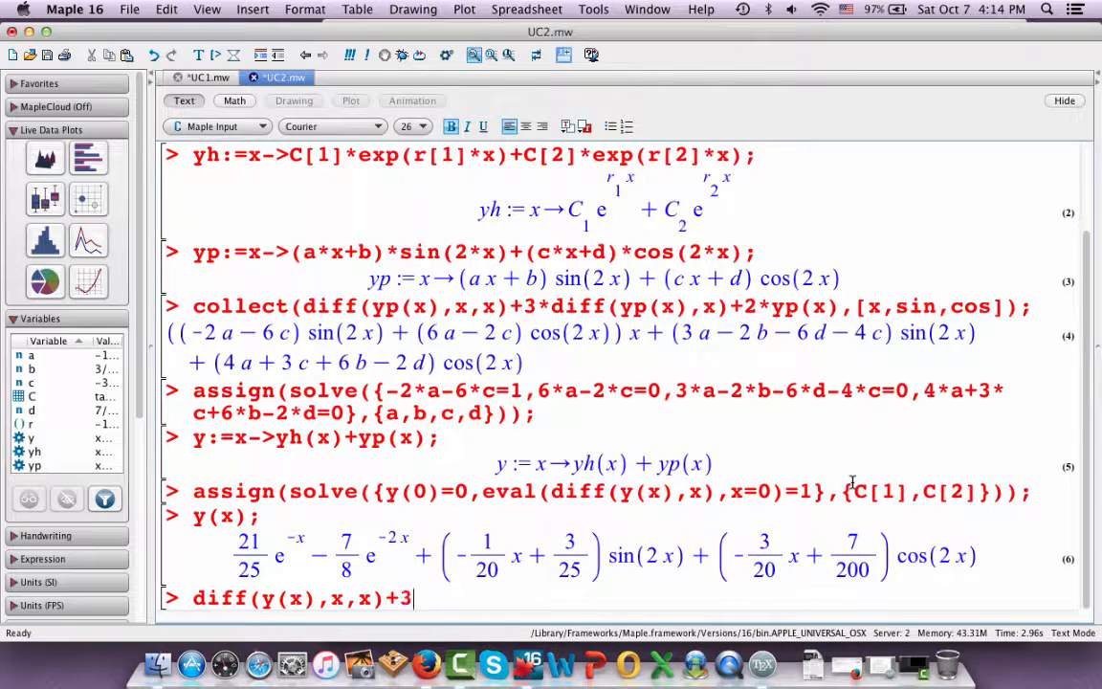
{"action": "type", "text": "*di"}
{"action": "type", "text": "ff(y(x)"}
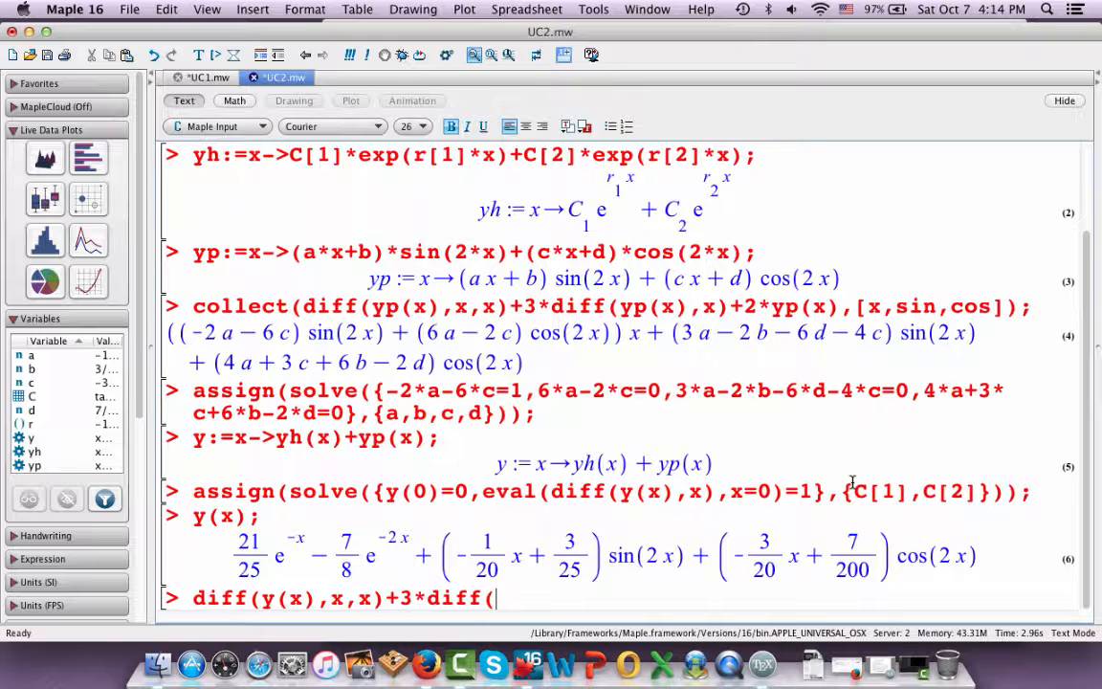
{"action": "type", "text": ",x)+2"}
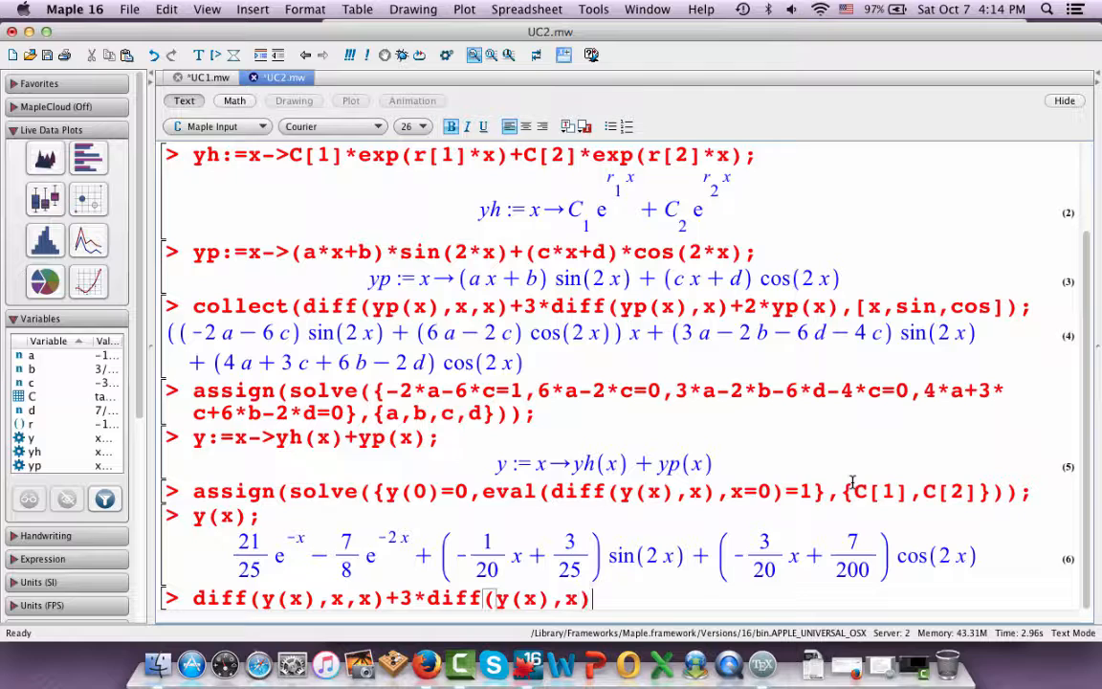
{"action": "type", "text": "*y"}
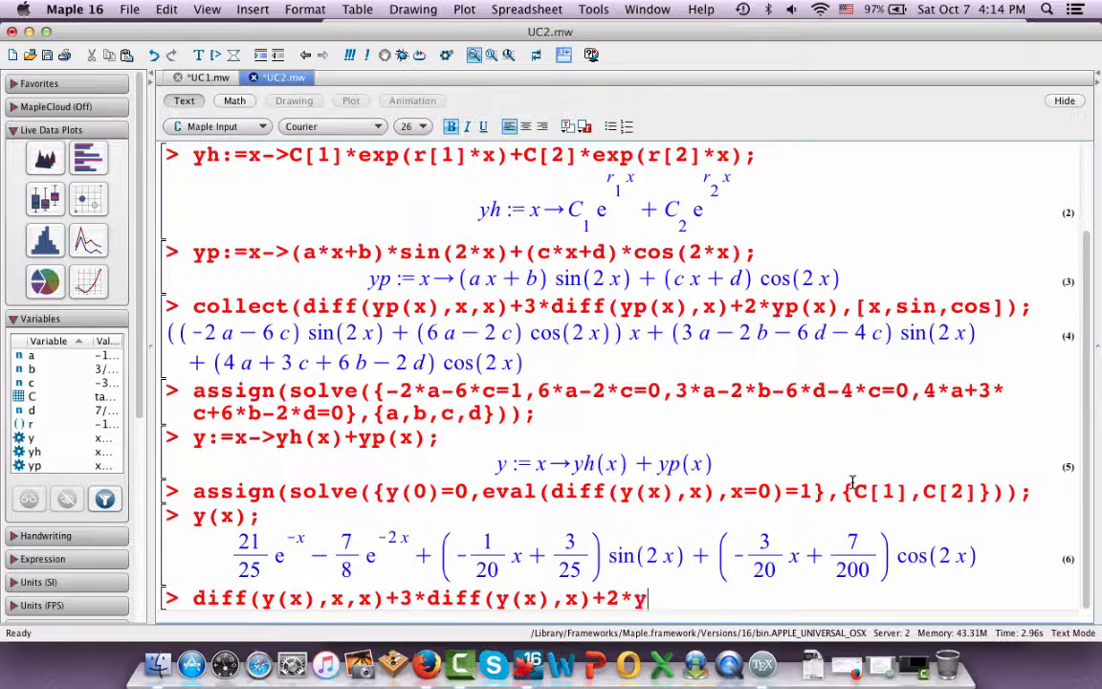
{"action": "type", "text": "(x);"}
{"action": "scroll", "coordinate": [755, 317], "scroll_direction": "up", "scroll_amount": 3}
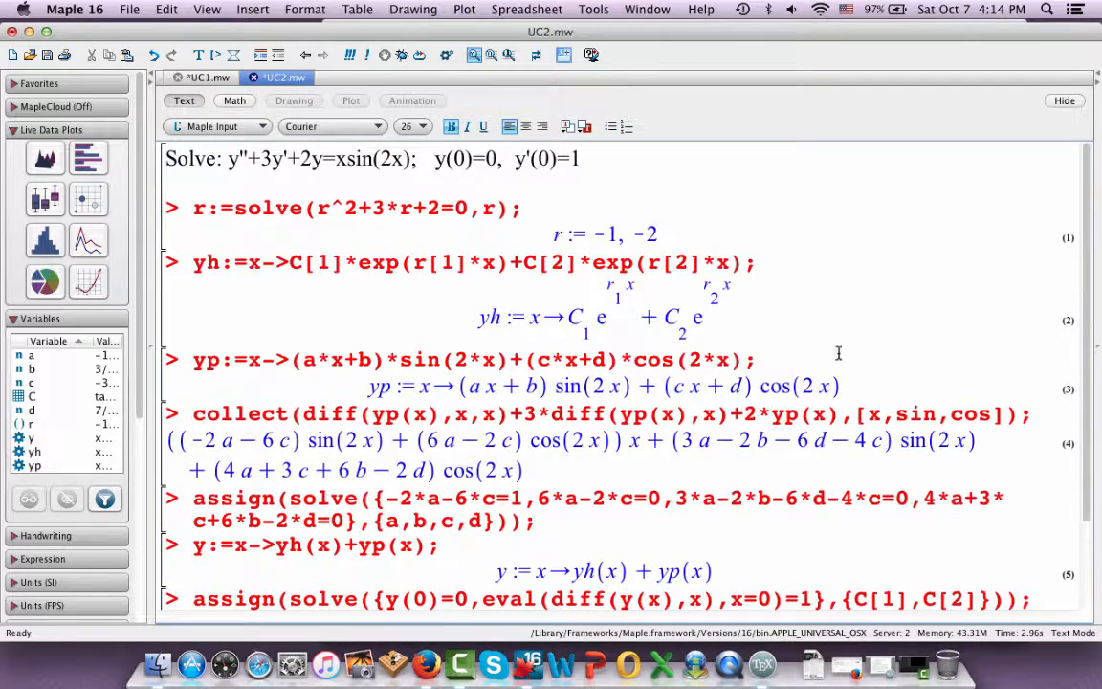
{"action": "scroll", "coordinate": [528, 268], "scroll_direction": "down", "scroll_amount": 5}
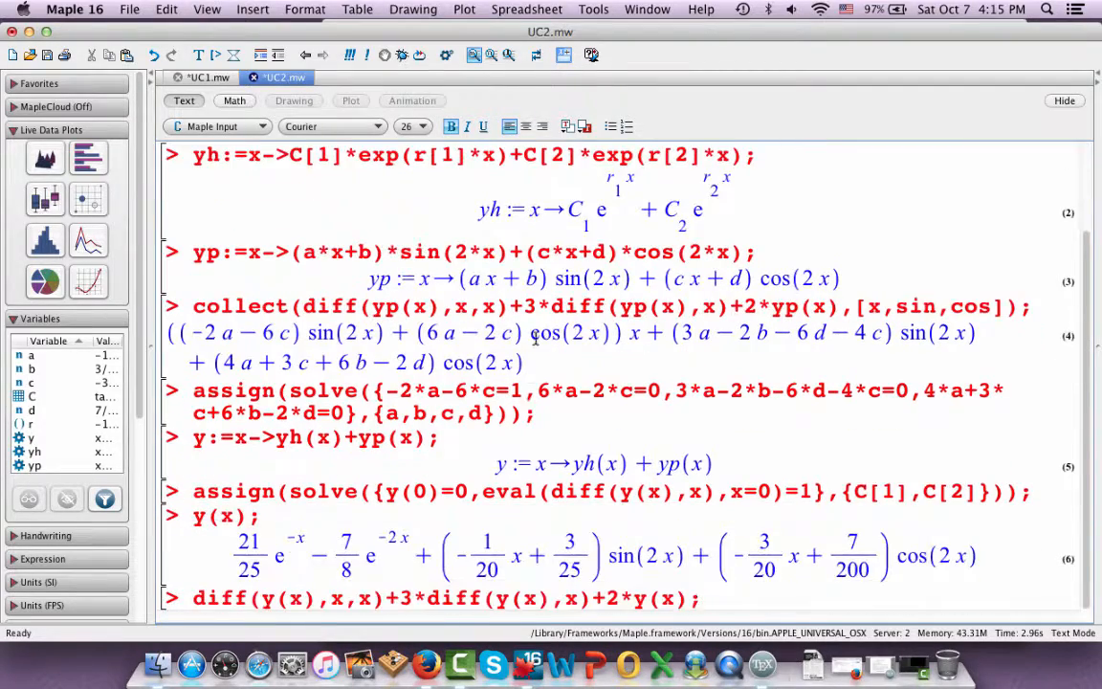
{"action": "key", "text": "Return"}
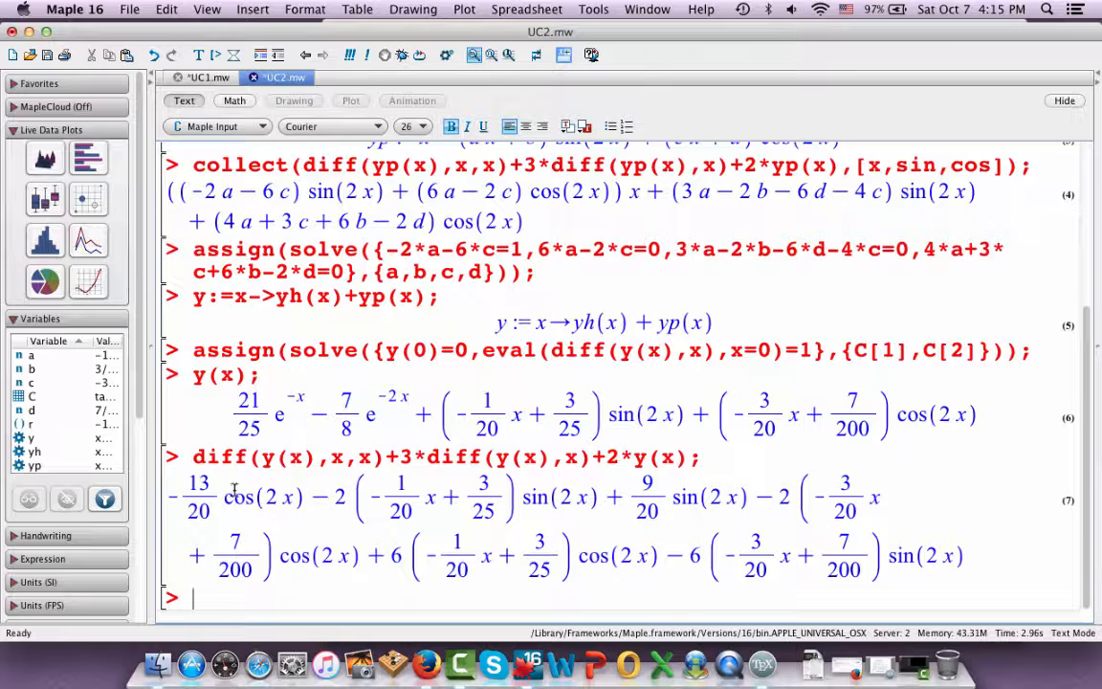
Wrap the left-hand-side check expression in simplify( ) and execute it again
{"action": "left_click", "coordinate": [193, 457]}
{"action": "type", "text": "plify("}
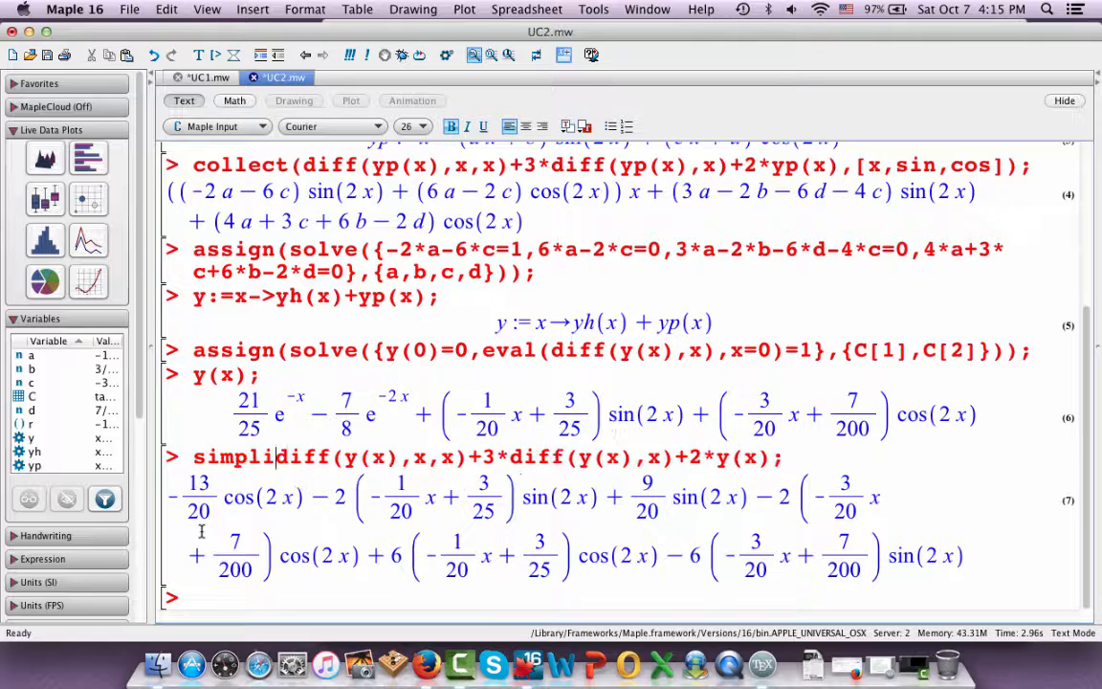
{"action": "left_click", "coordinate": [811, 457]}
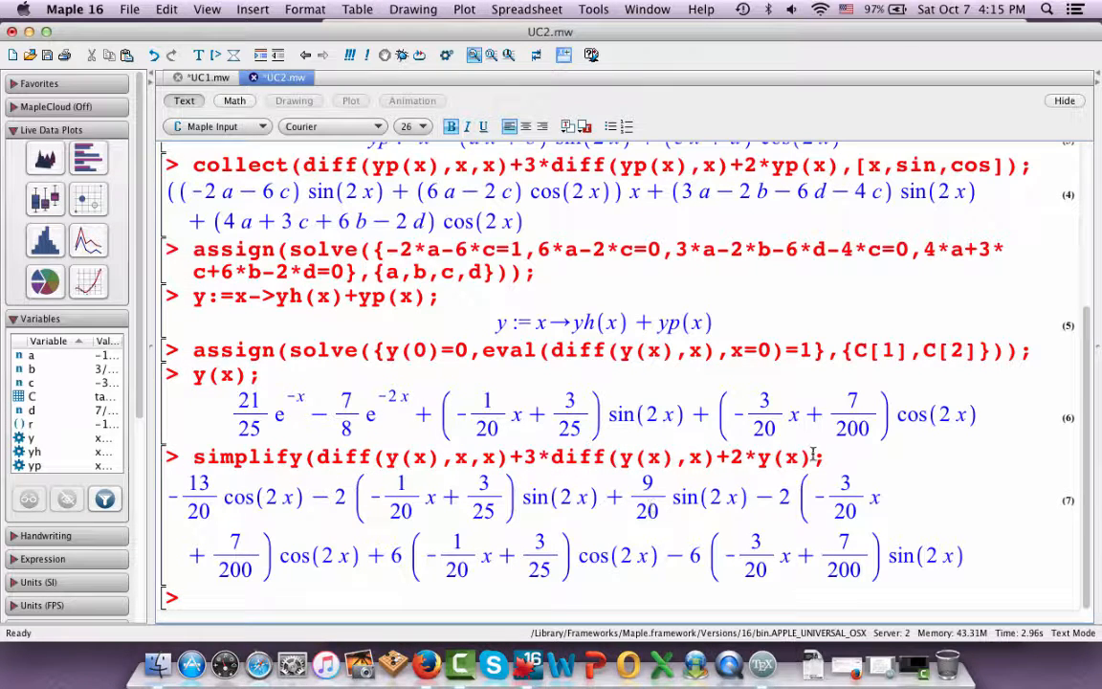
{"action": "type", "text": "))"}
{"action": "left_click", "coordinate": [850, 457]}
{"action": "key", "text": "Return"}
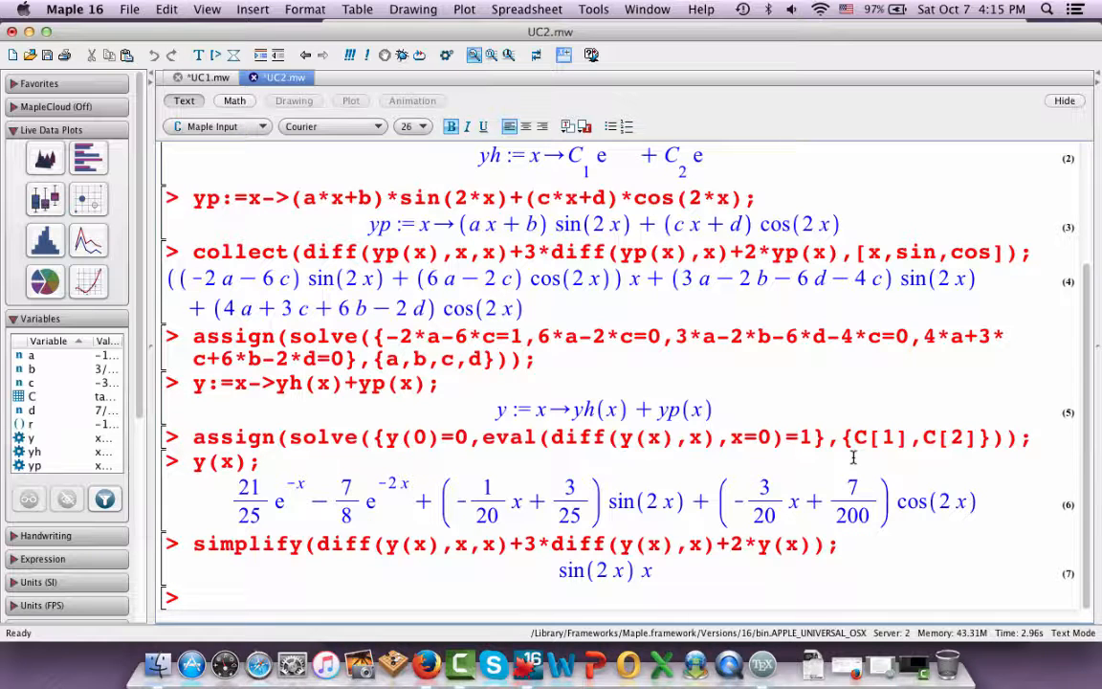
Check both initial conditions by executing y(0); and eval(diff(y(x),x),x=0); on separate lines
{"action": "type", "text": "y(0);"}
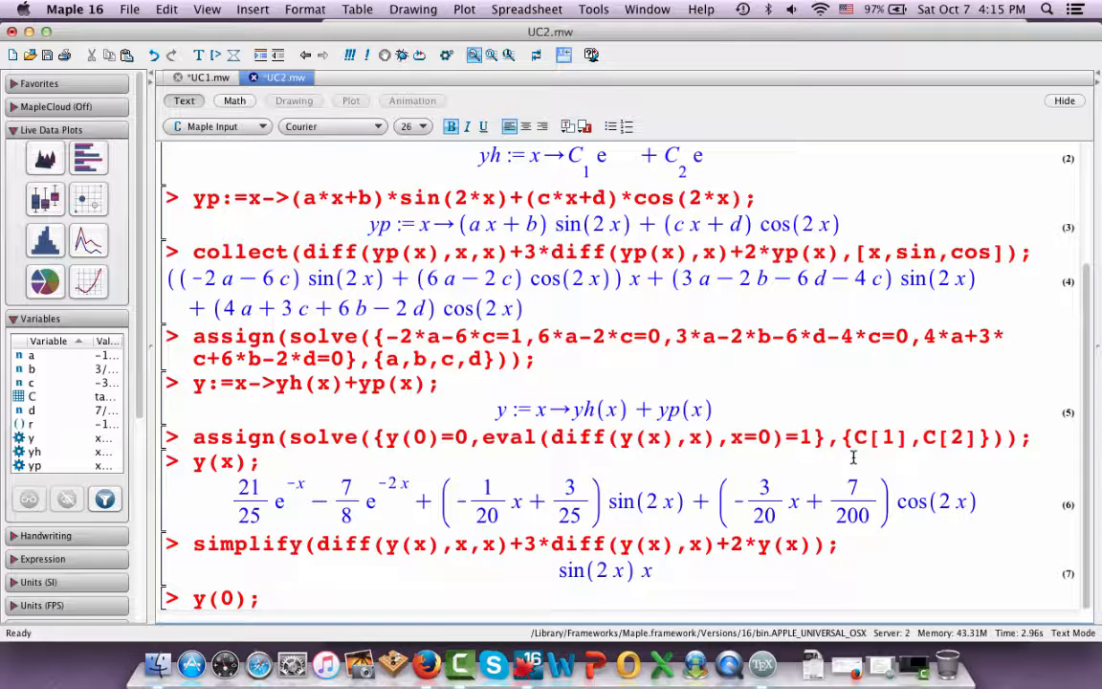
{"action": "key", "text": "Return"}
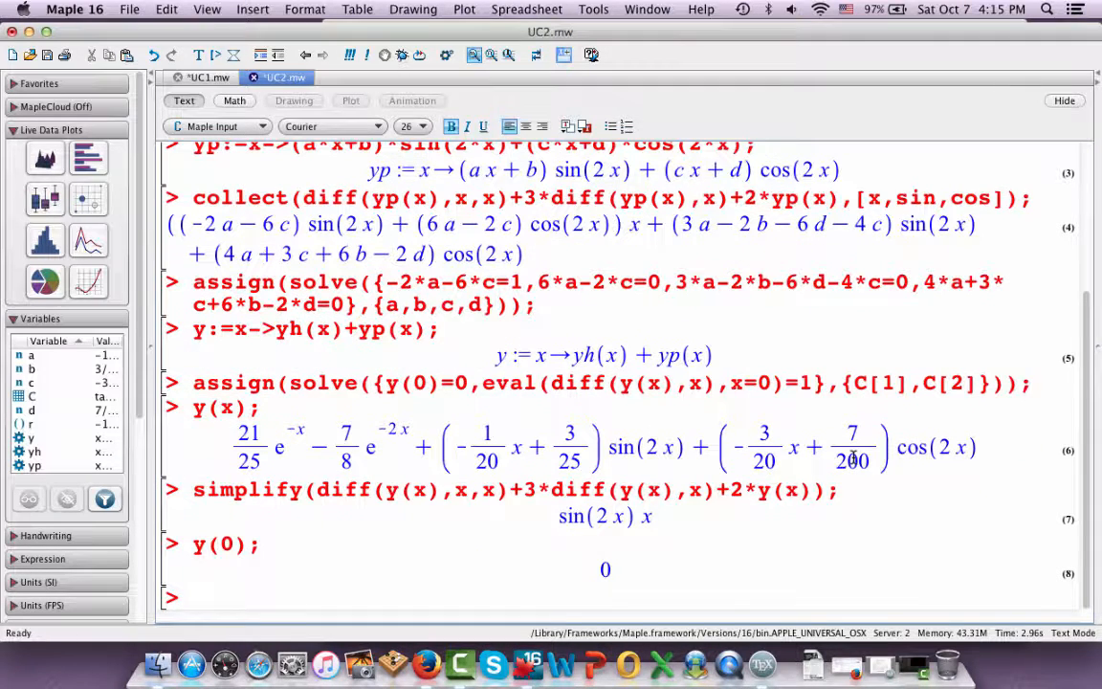
{"action": "type", "text": "eval(dif"}
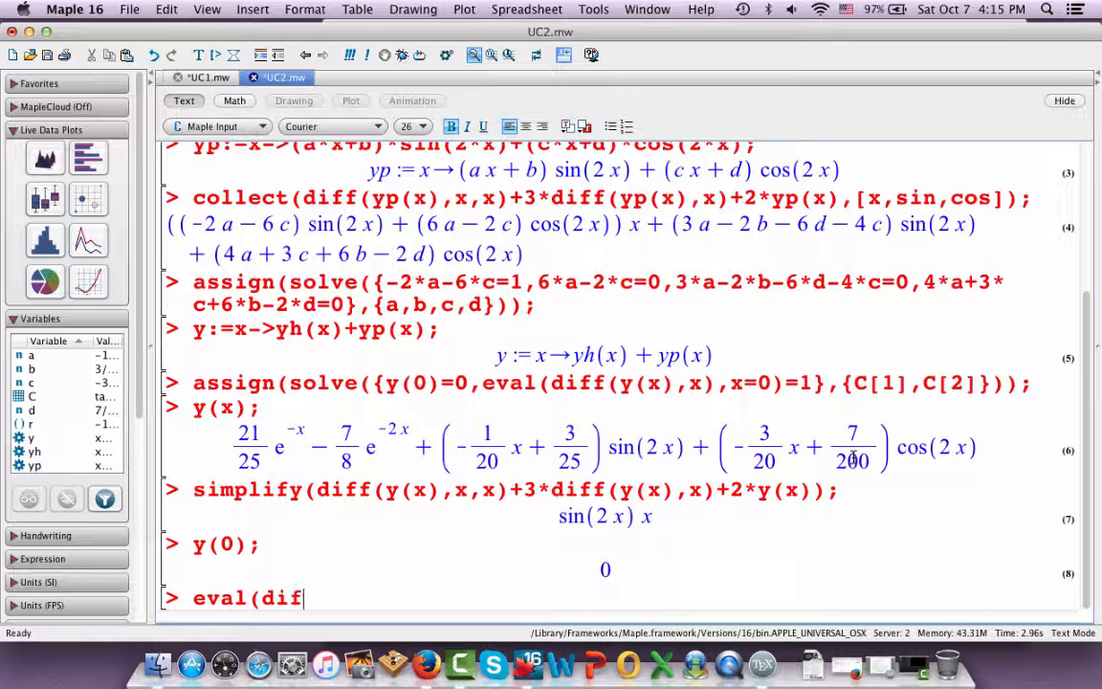
{"action": "type", "text": "f(y(x),x),"}
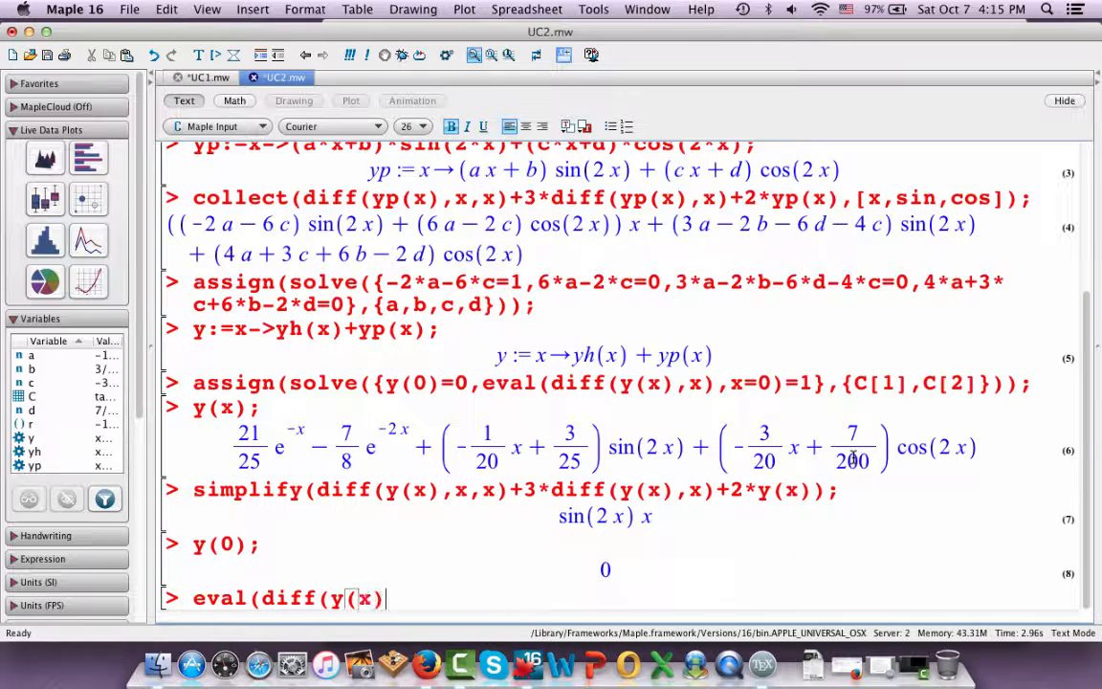
{"action": "type", "text": "x=0);"}
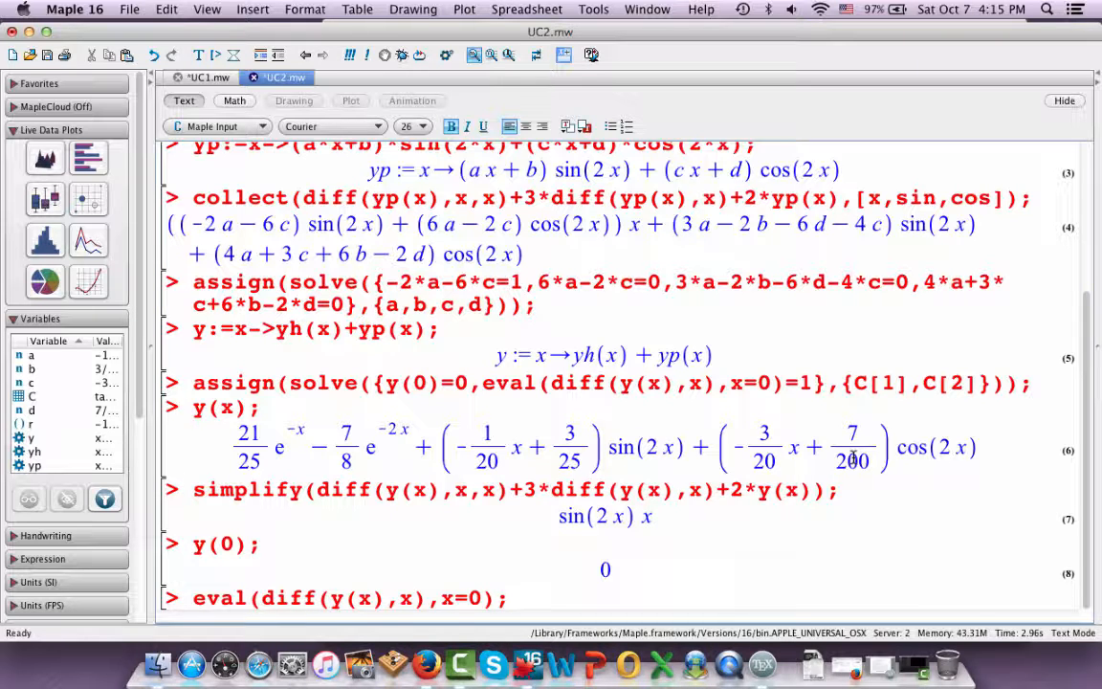
{"action": "key", "text": "Return"}
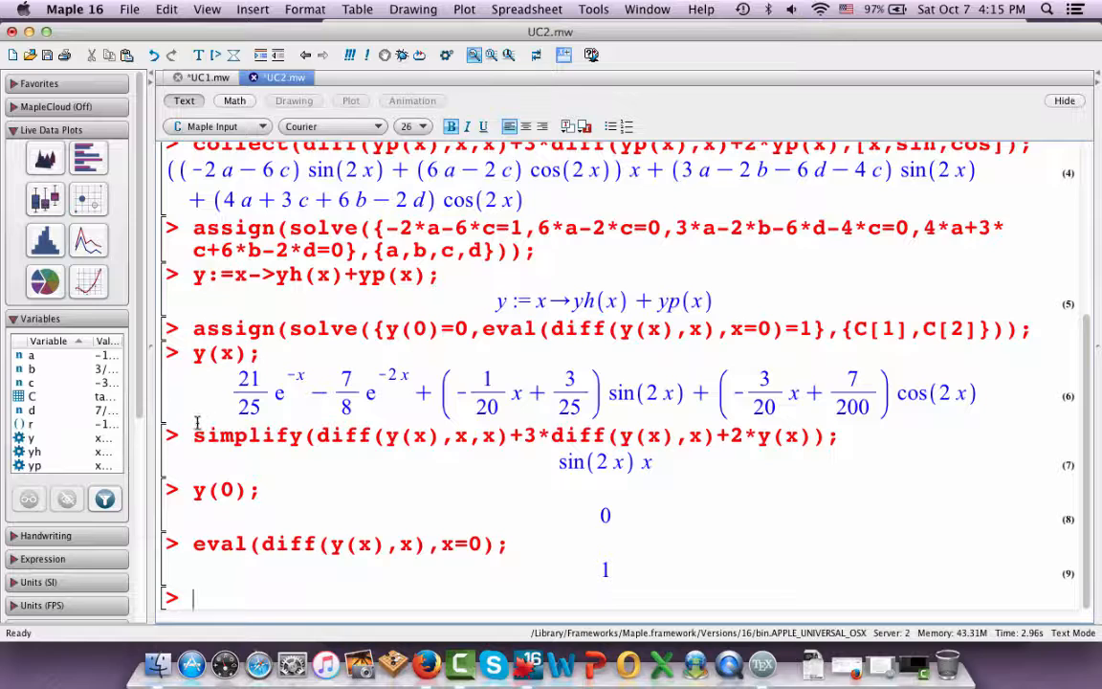
Highlight the full solution expression in the output of y(x)
{"action": "left_click_drag", "start_coordinate": [196, 387], "coordinate": [870, 382]}
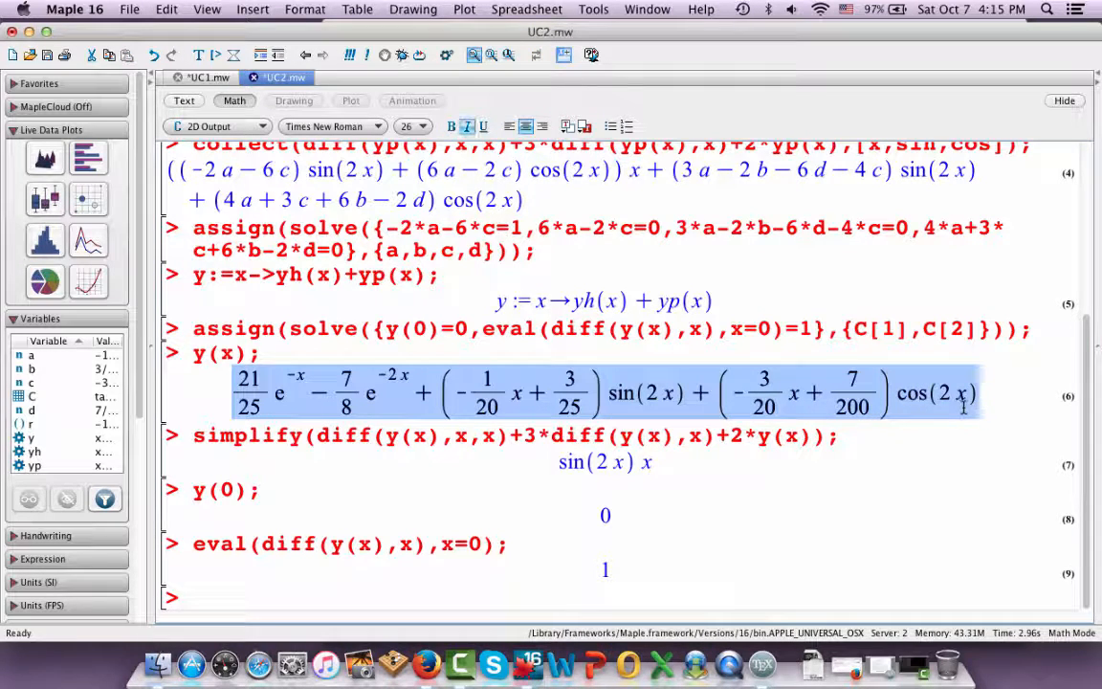